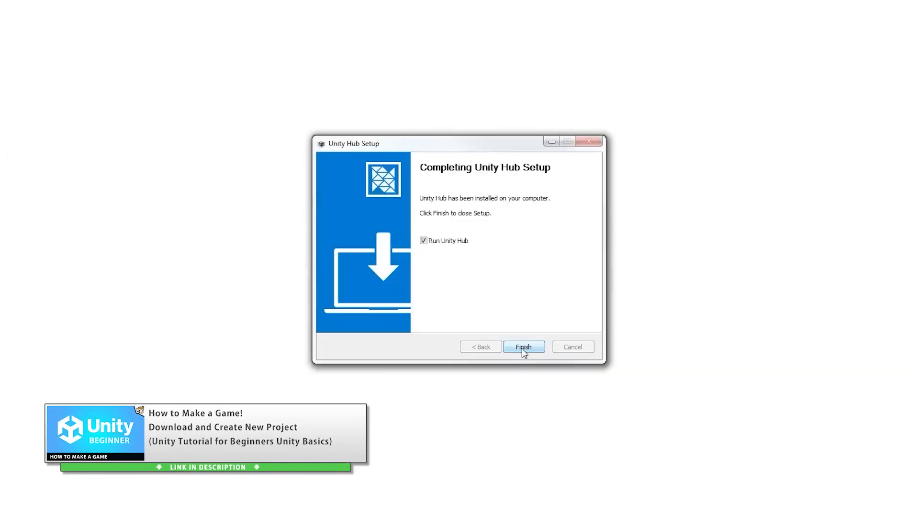
- Finish the Unity Hub setup and install Unity Editor 2022.2.1f1 without adding any extra modules
left_click(522, 348)
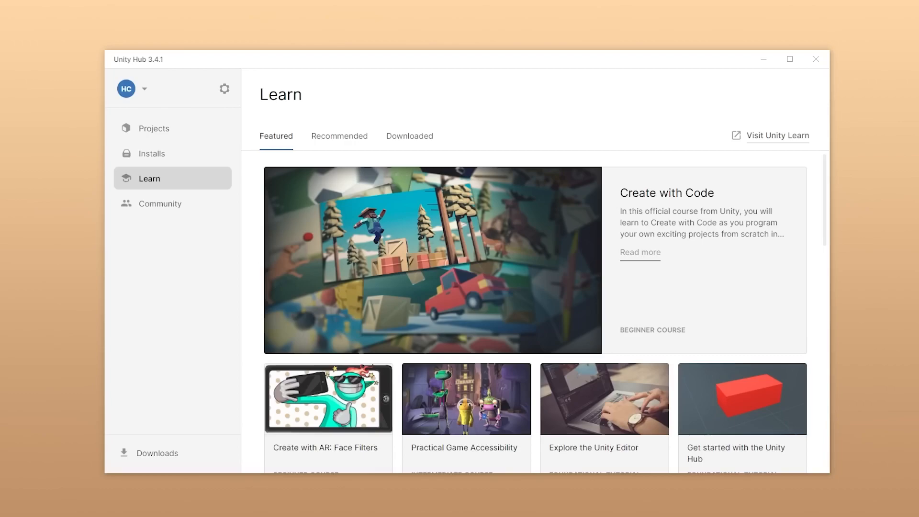
left_click(190, 159)
left_click(776, 98)
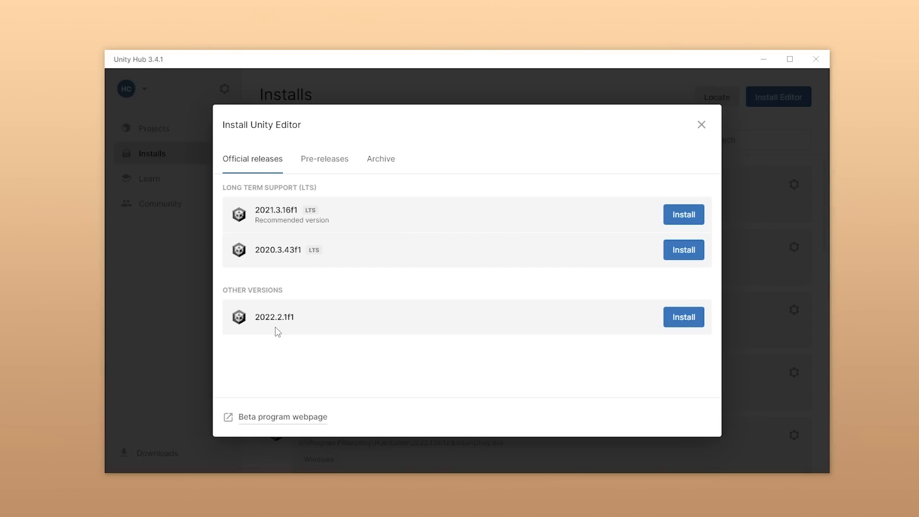
left_click(683, 318)
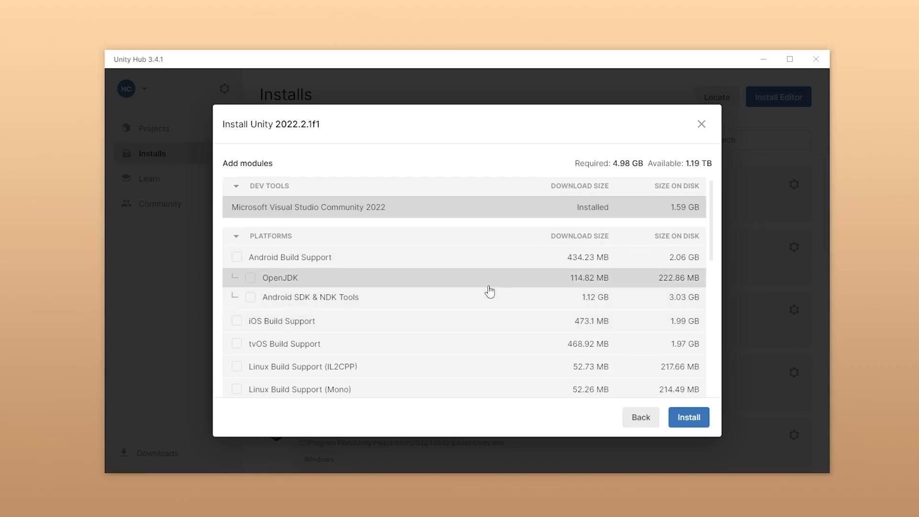
scroll(576, 290, "down", 1)
scroll(535, 280, "down", 7)
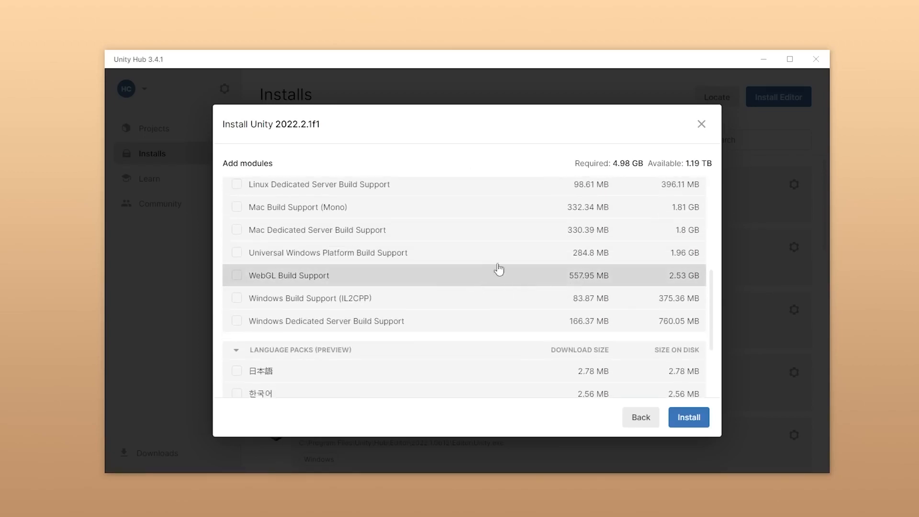
left_click(691, 418)
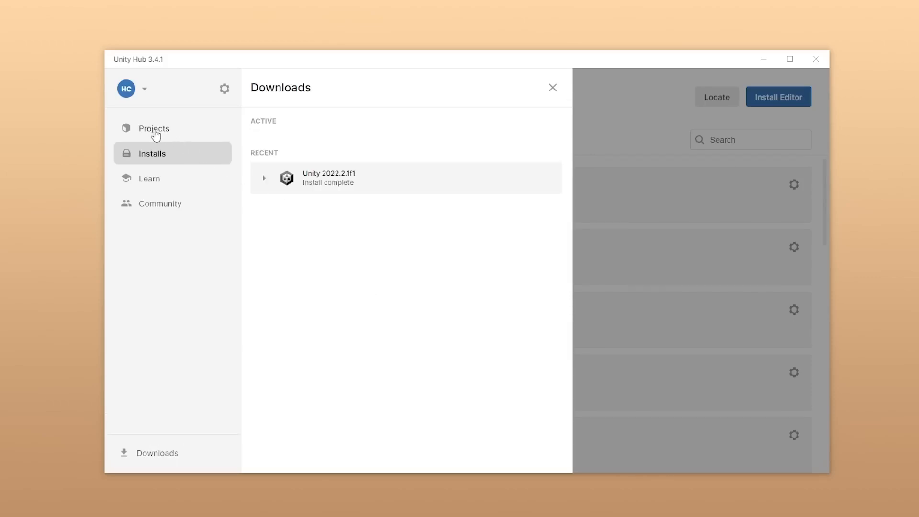
- Start a new project with editor version 2022.2.1f1 and download the 3D (URP) template for it
left_click(156, 136)
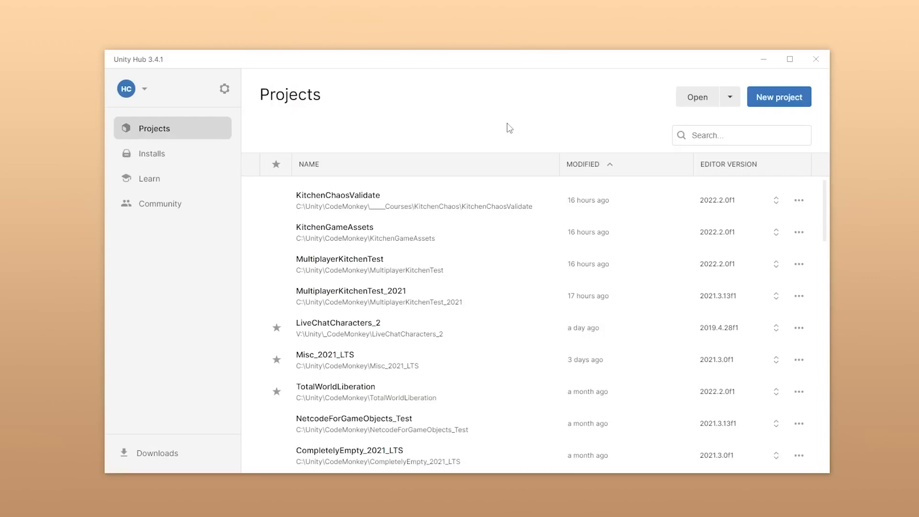
left_click(781, 105)
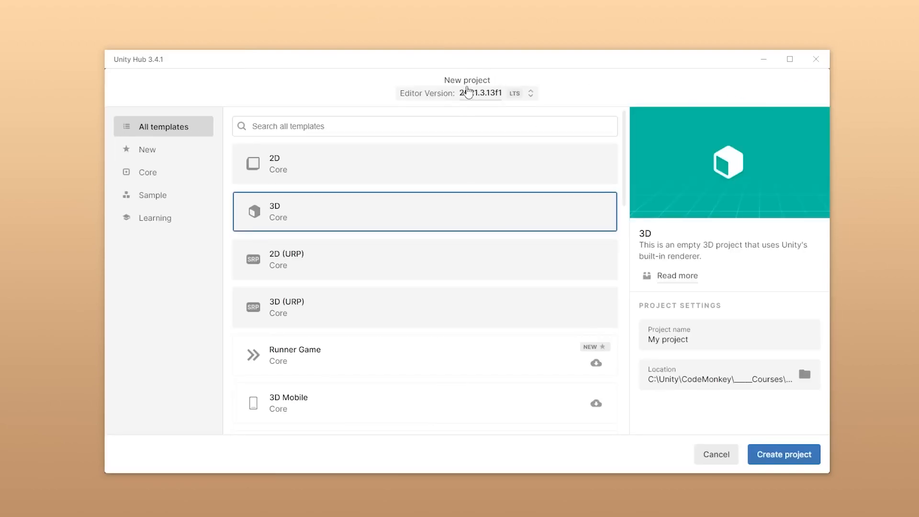
left_click(480, 92)
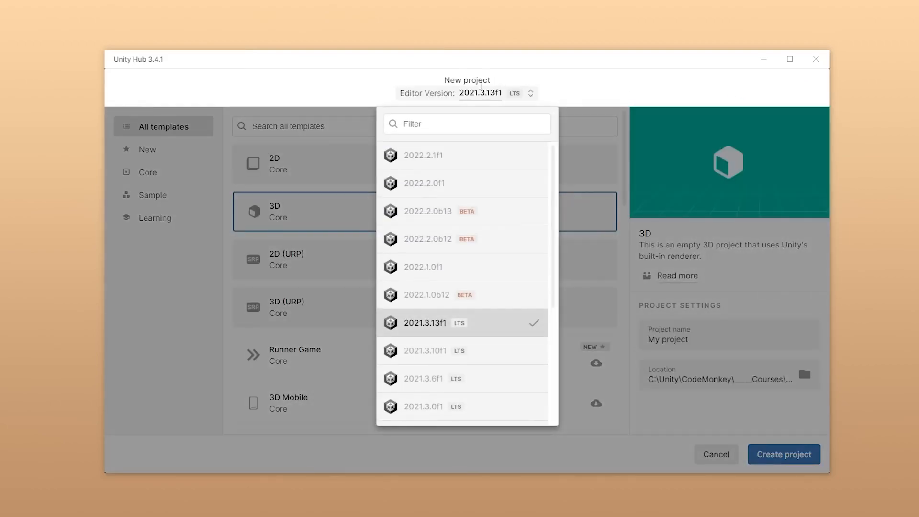
left_click(420, 165)
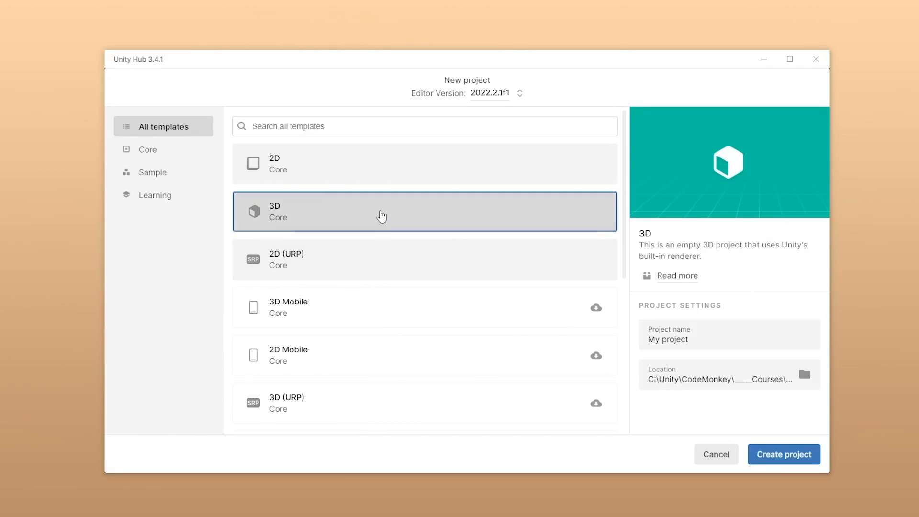
left_click(332, 417)
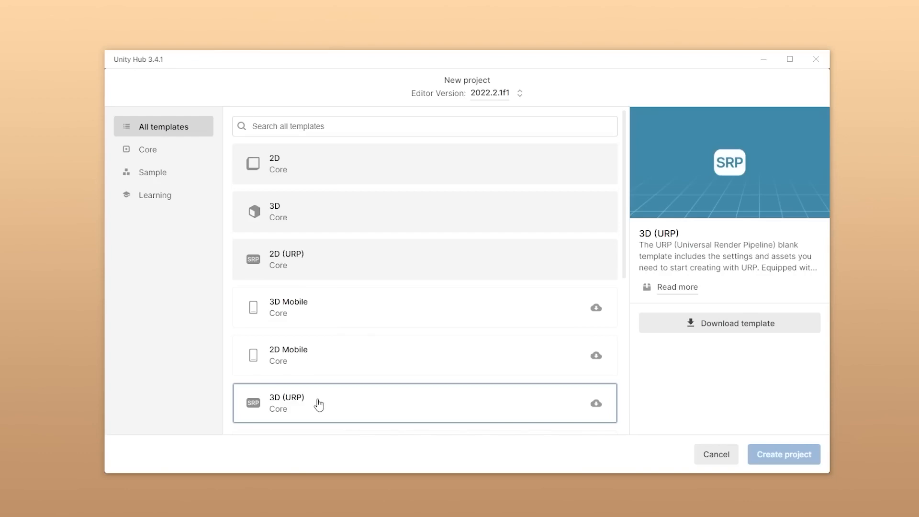
left_click(731, 330)
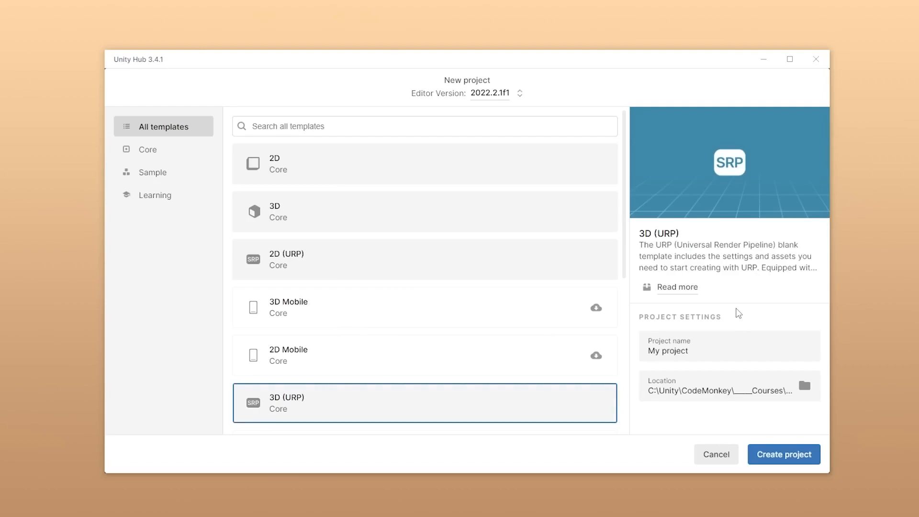
- Name the project KitchenChaos and create it from the 3D (URP) template in the preset location
left_click(691, 357)
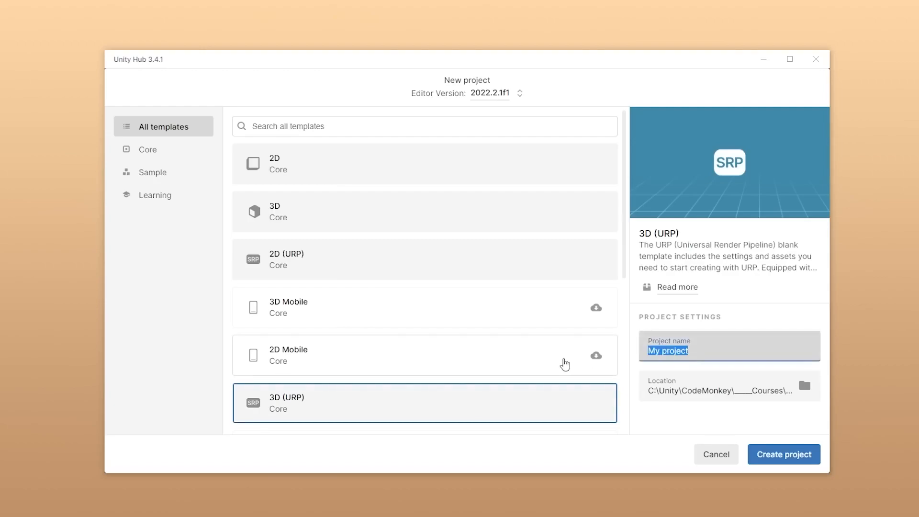
type("KitchenChaos")
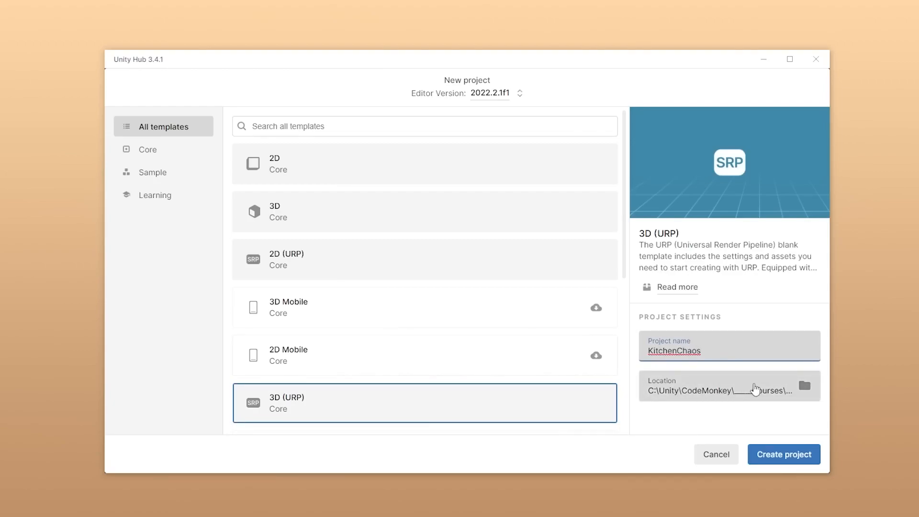
left_click(745, 323)
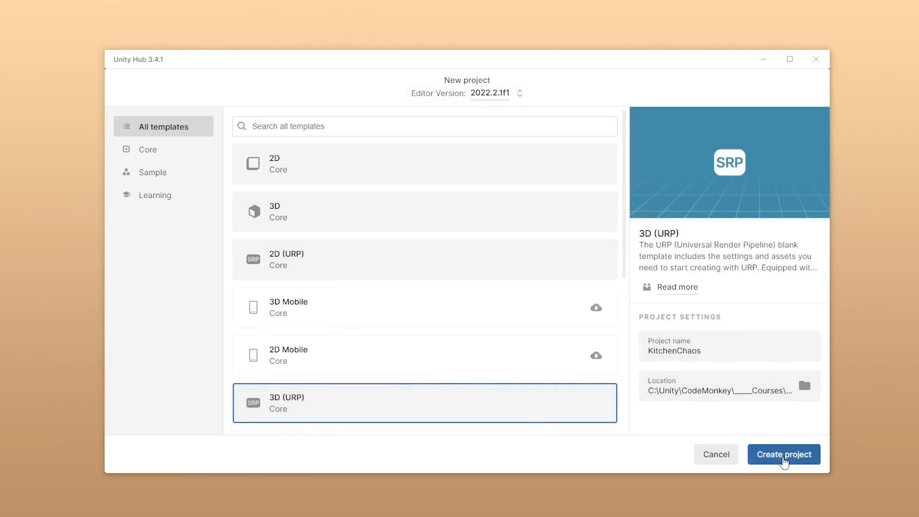
left_click(784, 455)
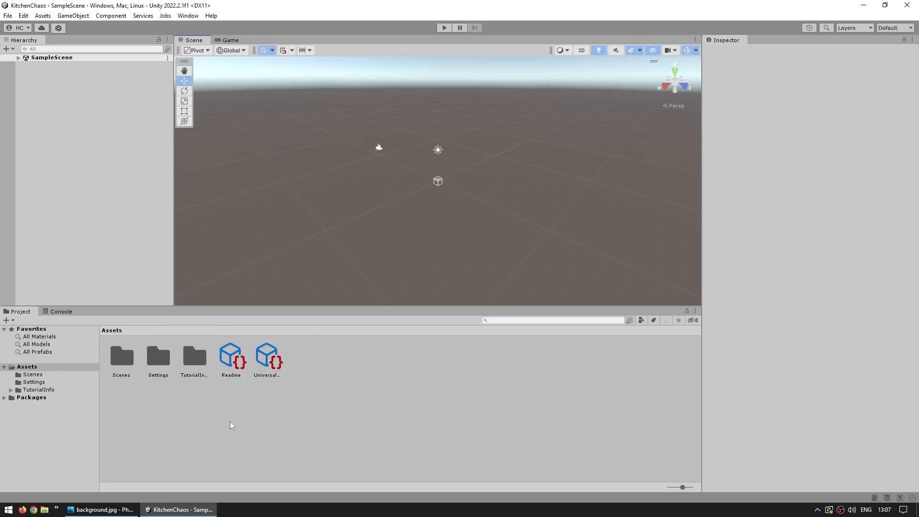
- Widen the Inspector and remove the template's Readme assets from the project
left_click(232, 361)
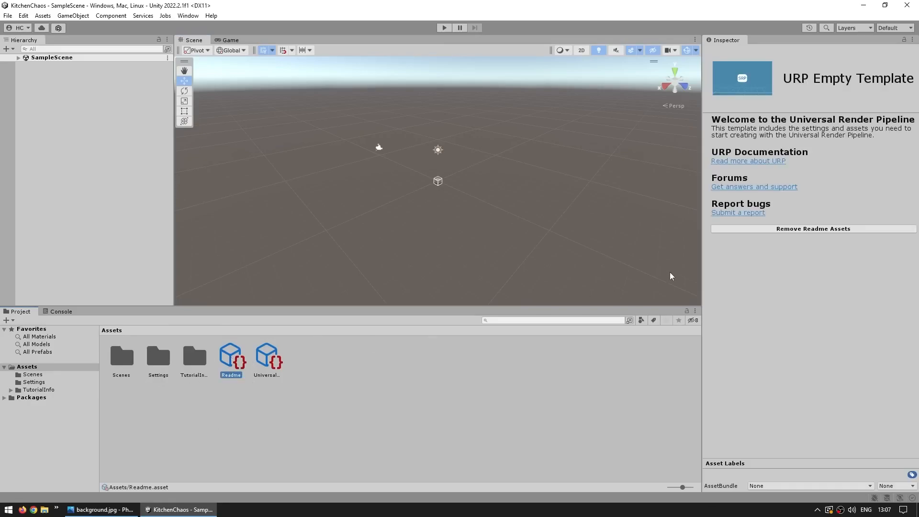
left_click_drag(702, 267, 652, 269)
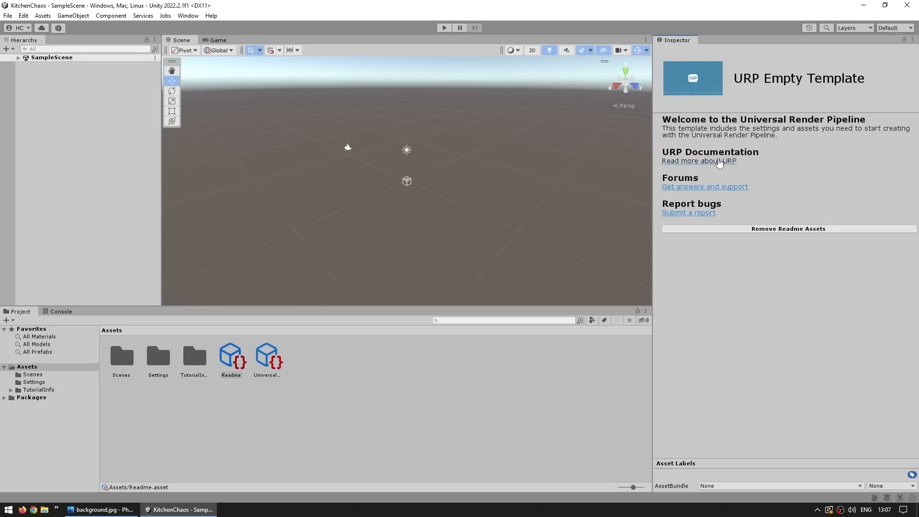
left_click(794, 228)
left_click(485, 274)
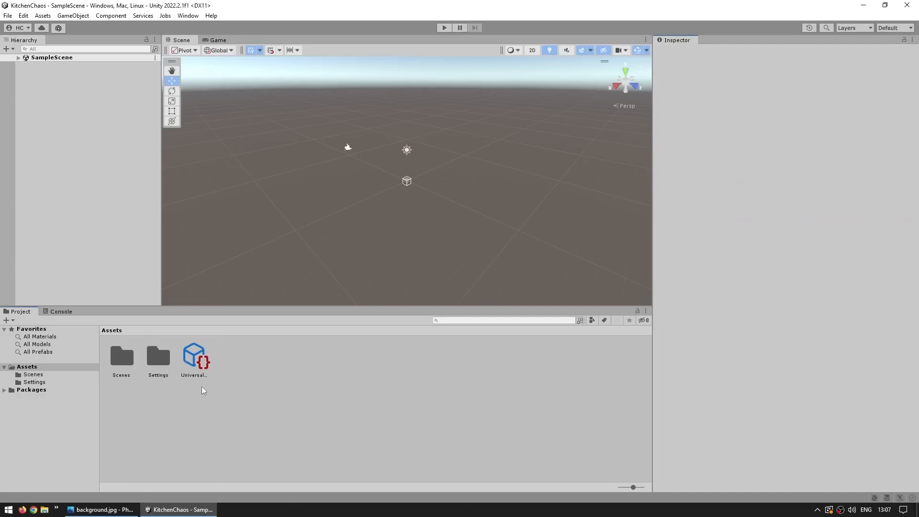
- Examine the contents of the Scenes and Settings folders and the Universal Render Pipeline Global Settings asset
double_click(123, 360)
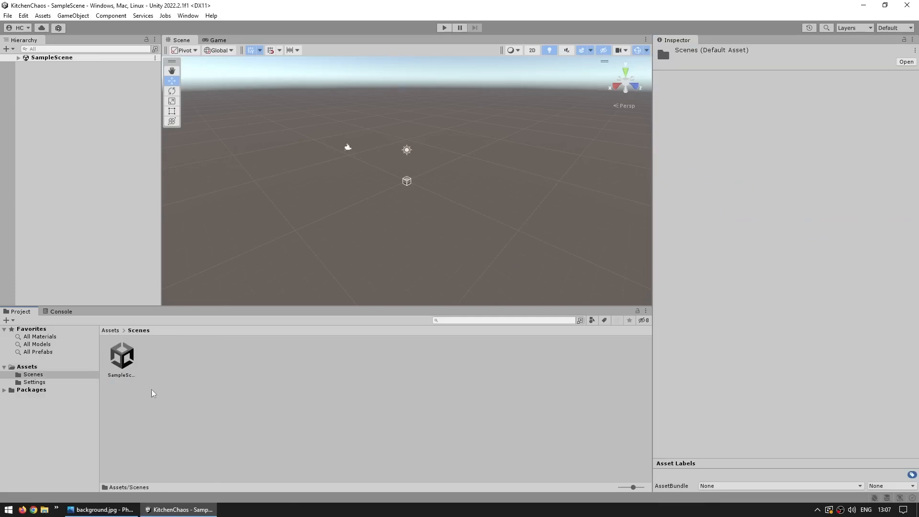
key("BackSpace")
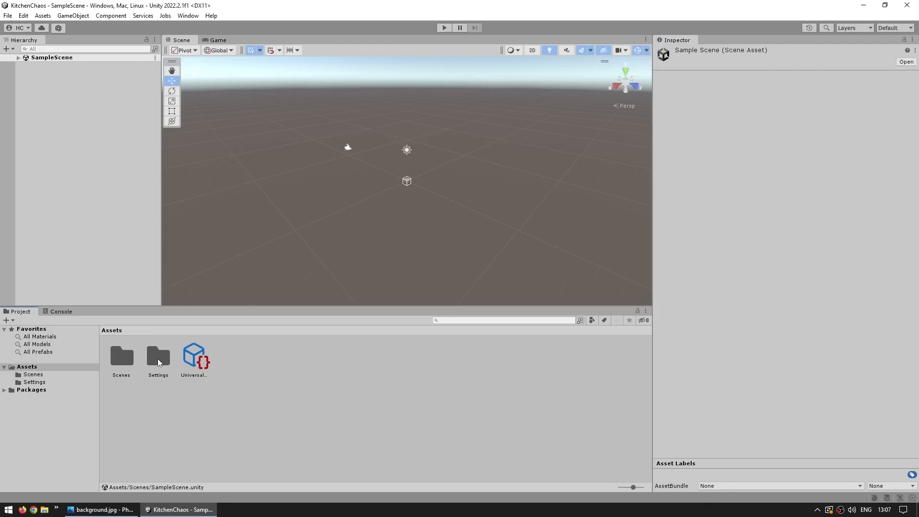
double_click(158, 360)
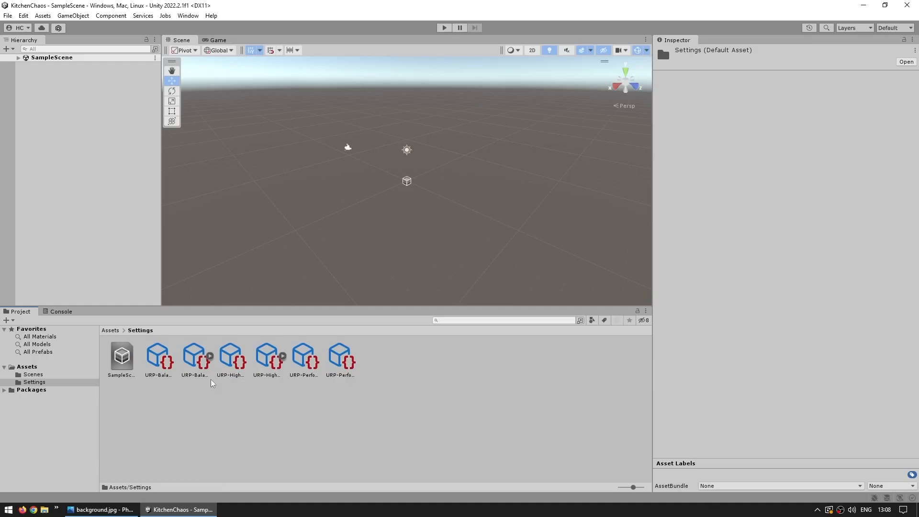
key("BackSpace")
left_click(201, 354)
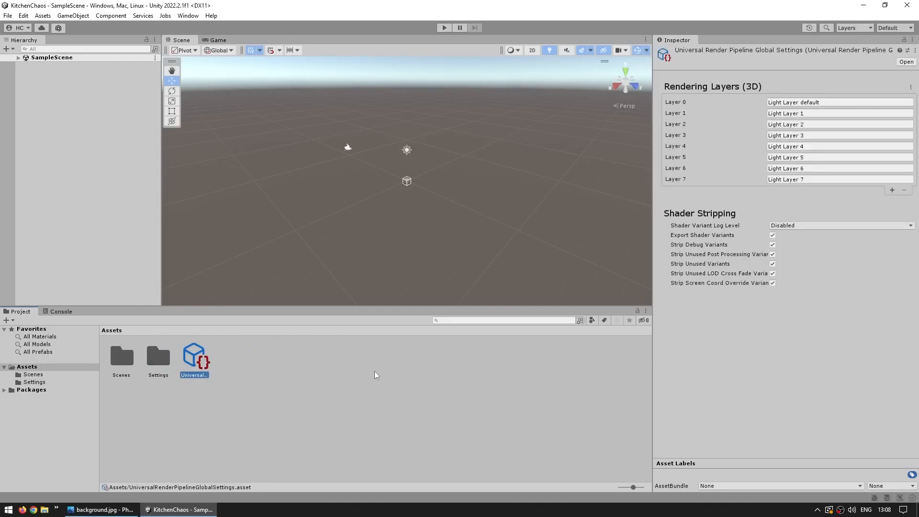
- Review the Scriptable Render Pipeline asset under Graphics and the URP Global Settings in the Project Settings
left_click(24, 15)
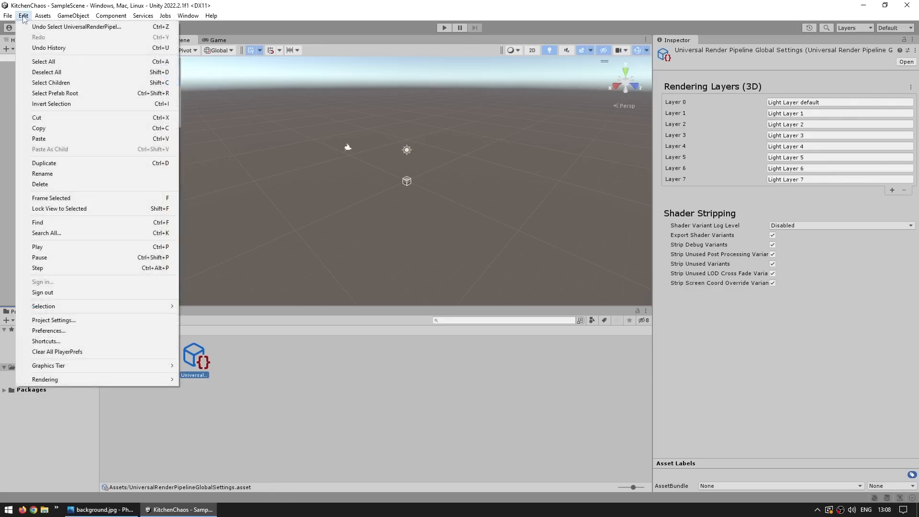
left_click(62, 322)
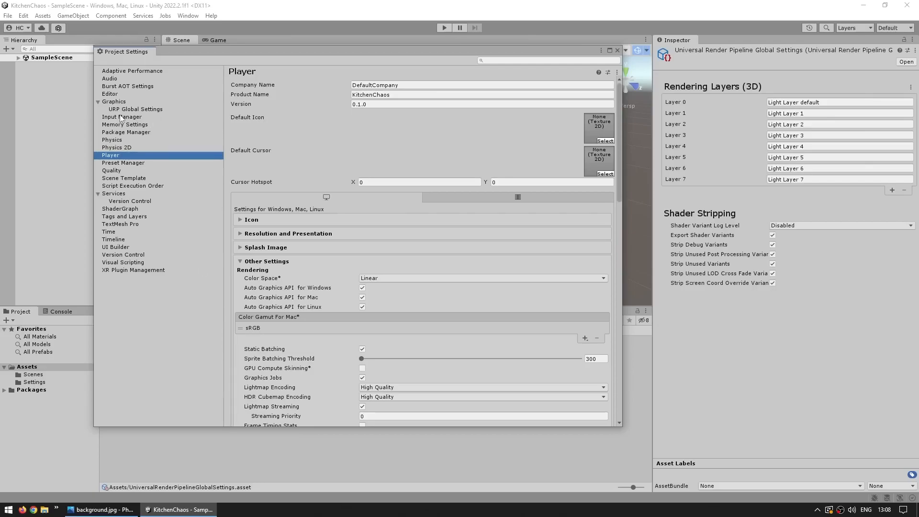
left_click(115, 101)
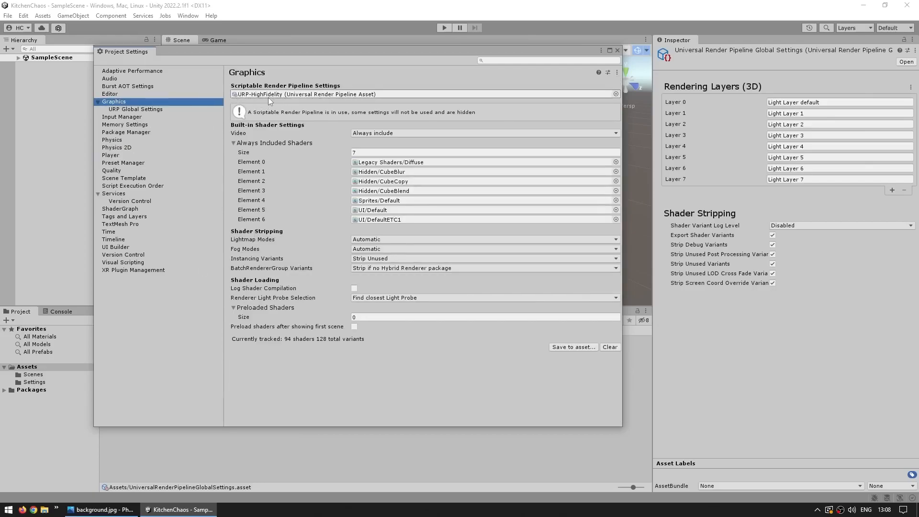
left_click(615, 93)
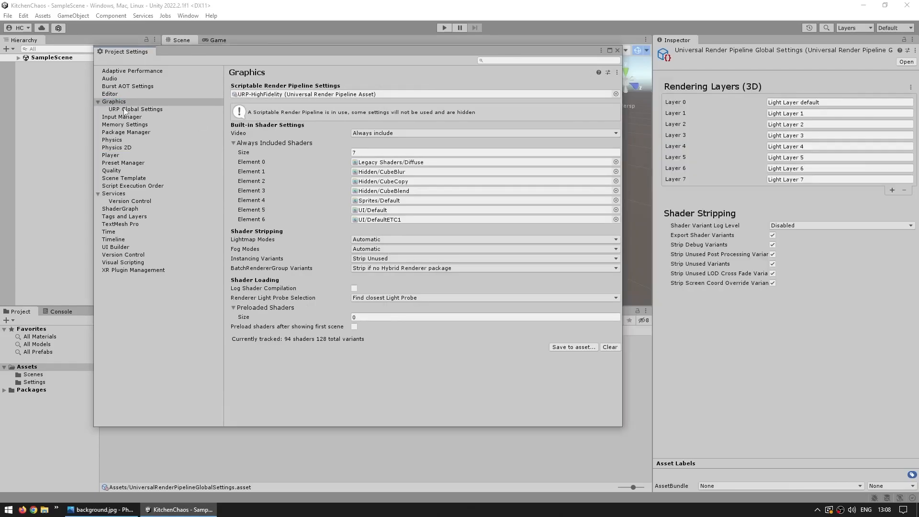
left_click(119, 109)
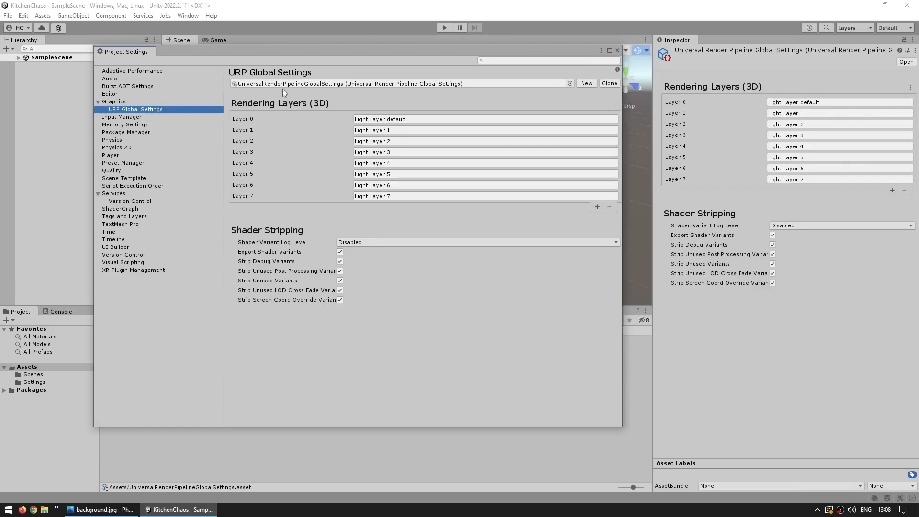
- Delete the Performant and Balanced quality levels in the Project Settings, keeping only High Fidelity, and close the settings
left_click(118, 171)
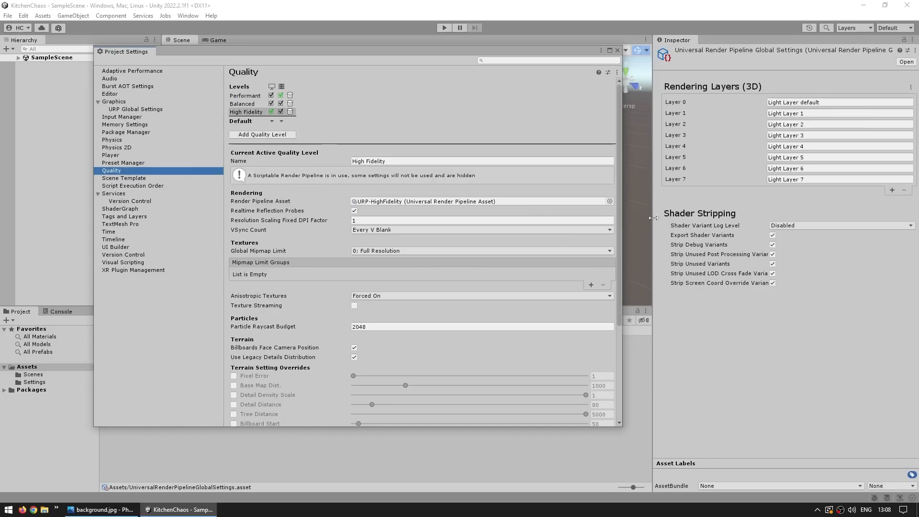
left_click(238, 113)
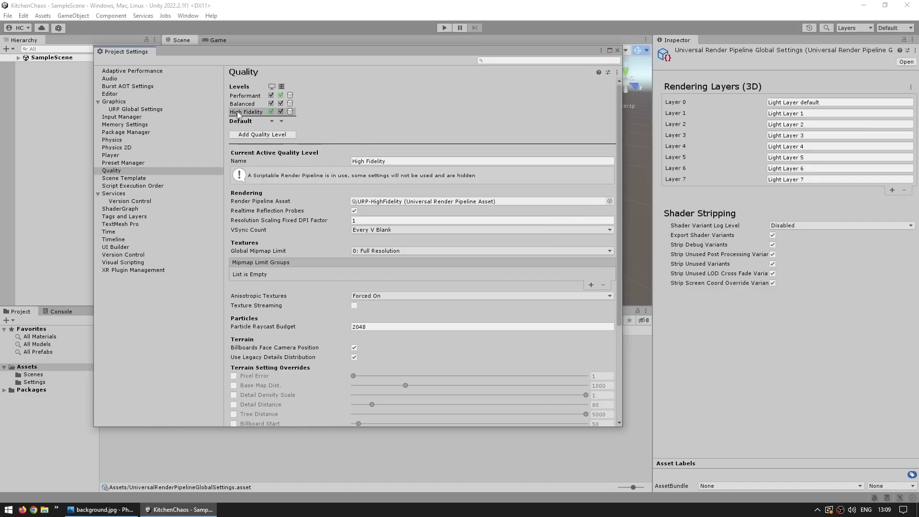
left_click(250, 201)
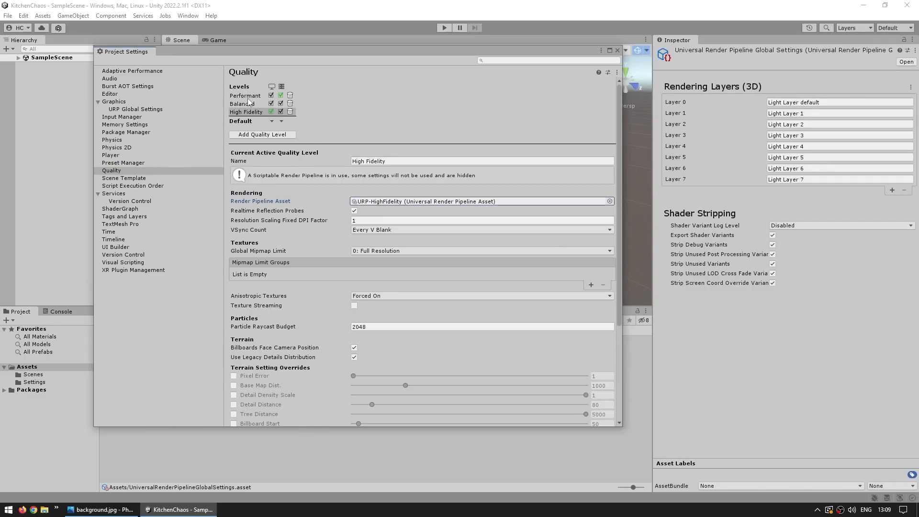
left_click(289, 95)
left_click(289, 96)
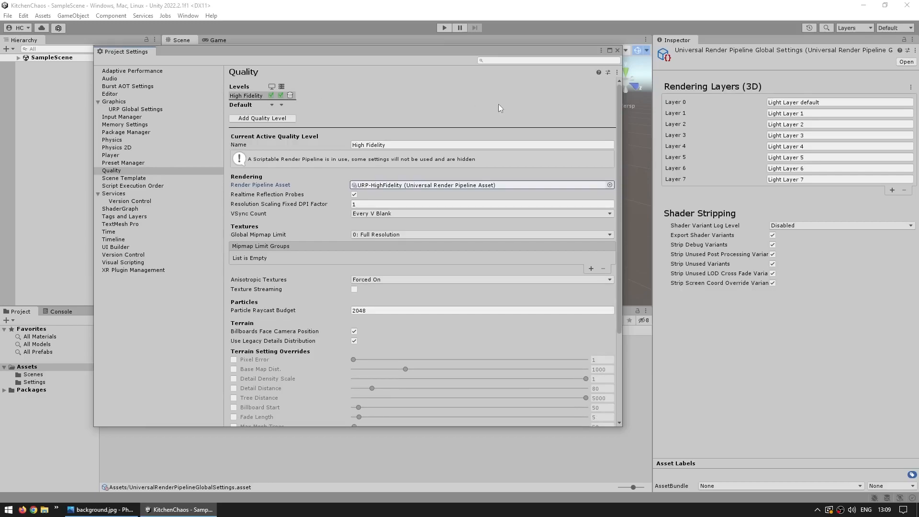
left_click(618, 51)
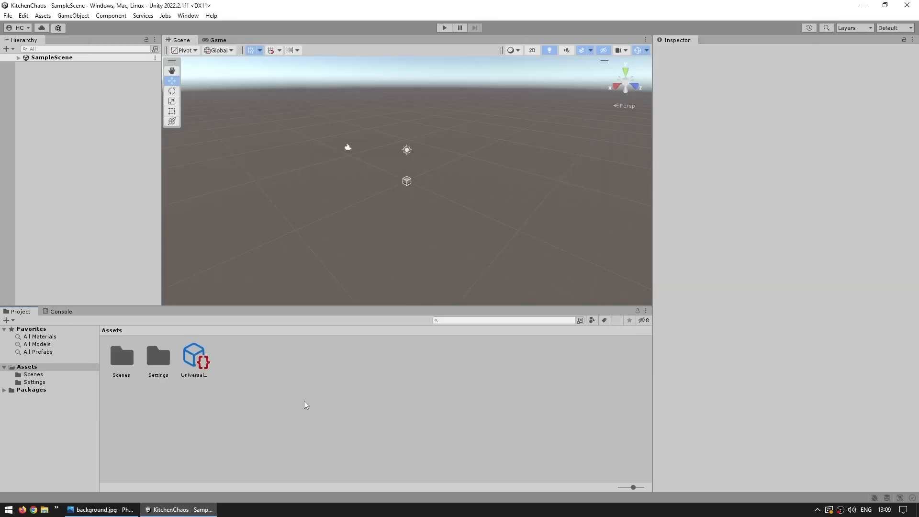
- Delete the two Balanced and two Performant URP assets from the Settings folder
double_click(159, 361)
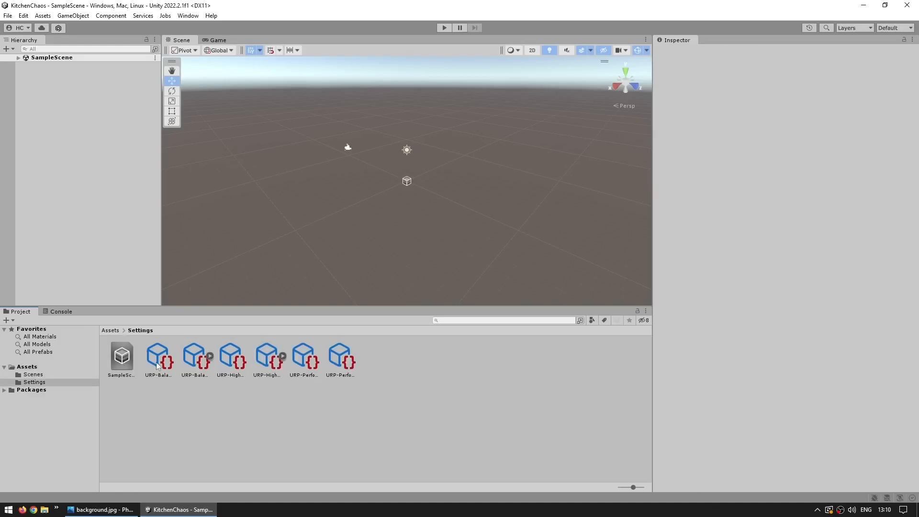
left_click(157, 363)
left_click(201, 359, "ctrl")
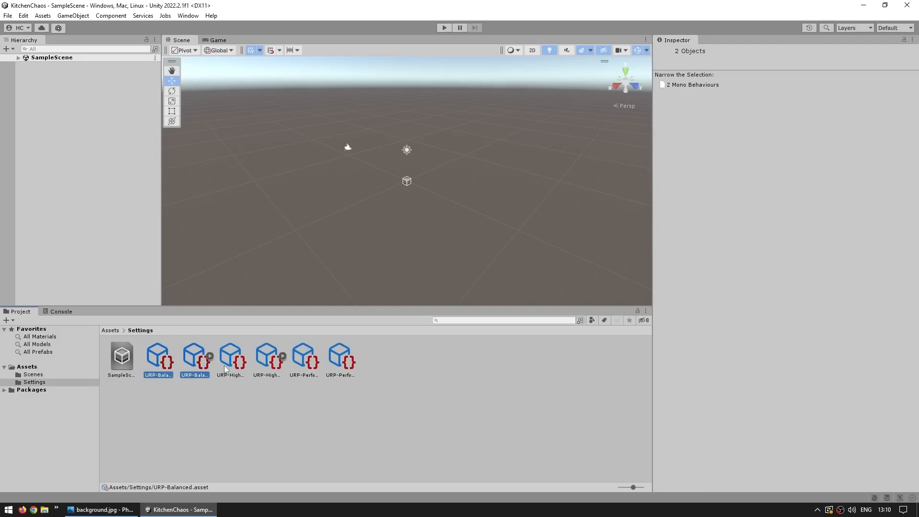
left_click(310, 359, "ctrl")
left_click(341, 360, "ctrl")
key("Delete")
key("Return")
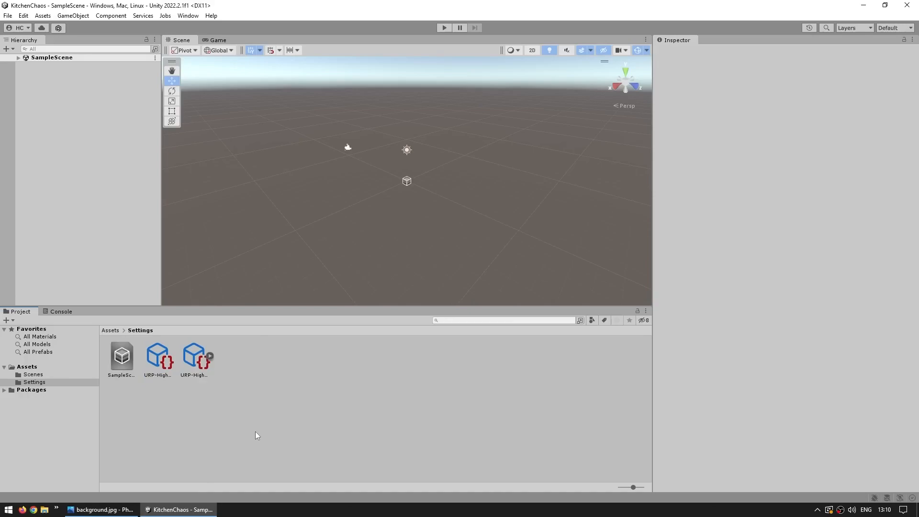
- Review the Rendering asset creation options and inspect the URP-HighFidelity asset and its renderer asset in the Settings folder
left_click(7, 323)
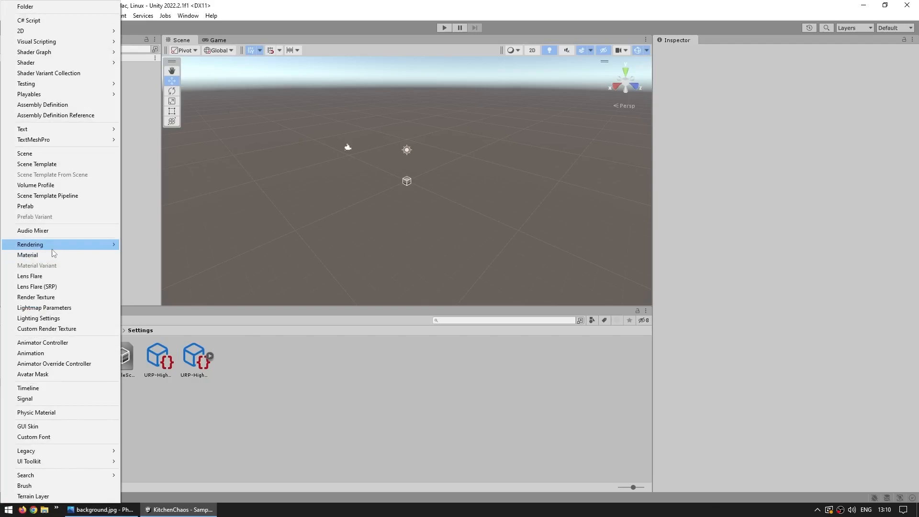
mouse_move(50, 248)
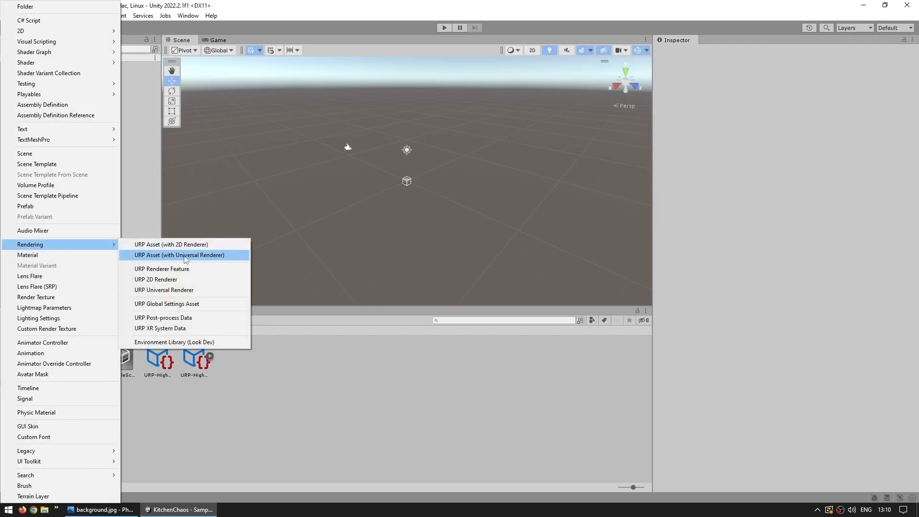
left_click(354, 362)
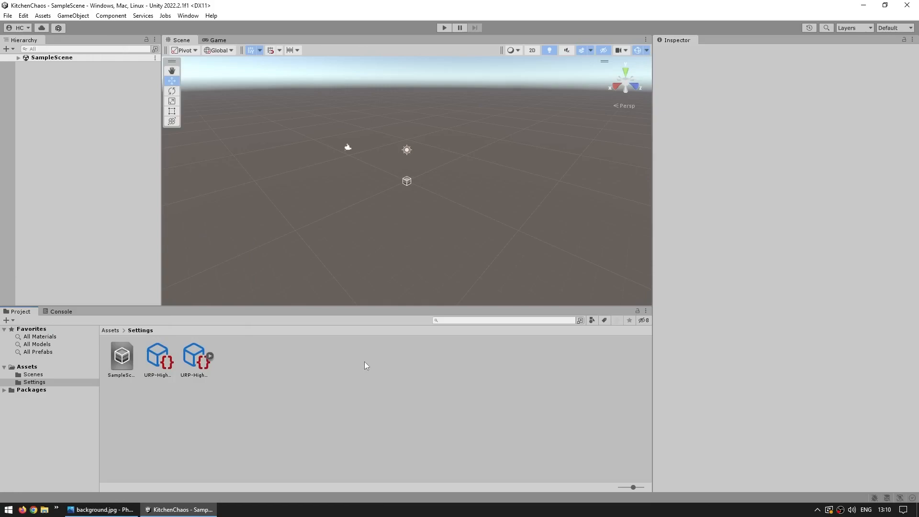
left_click(161, 359)
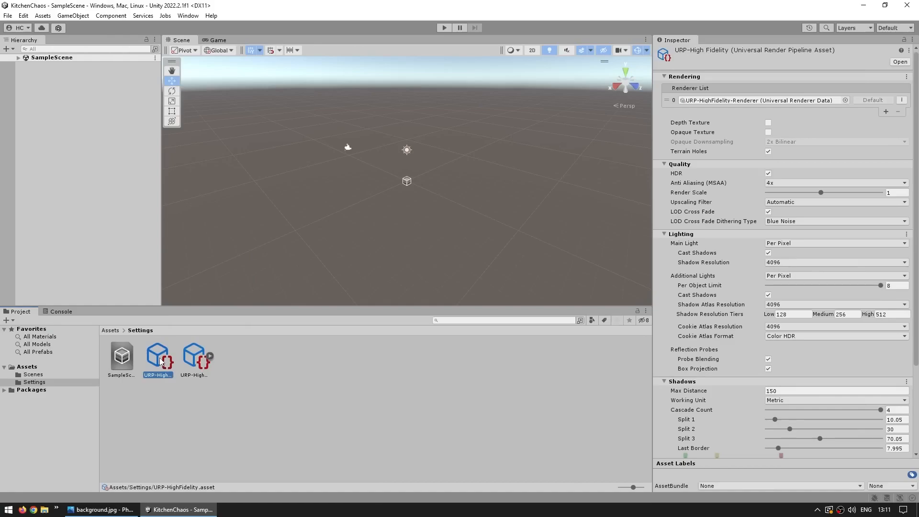
left_click(200, 361)
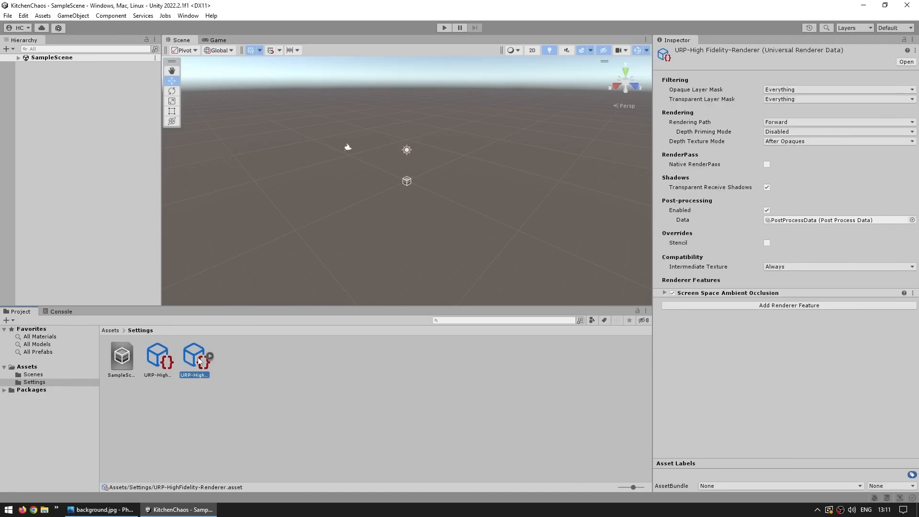
left_click(246, 371)
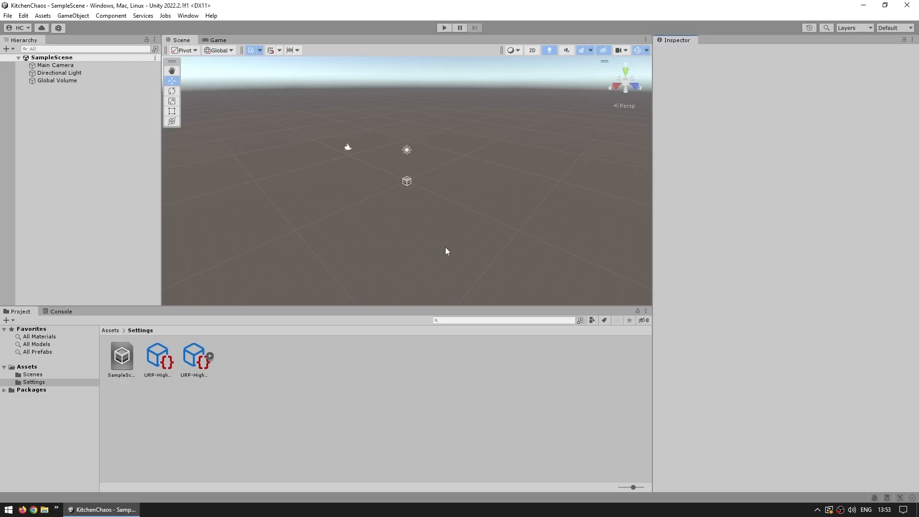
- Try docking the Scene view beneath the Game view, and move it back alongside the Game view
left_click(216, 40)
left_click(58, 311)
left_click(20, 311)
left_click_drag(190, 39, 307, 239)
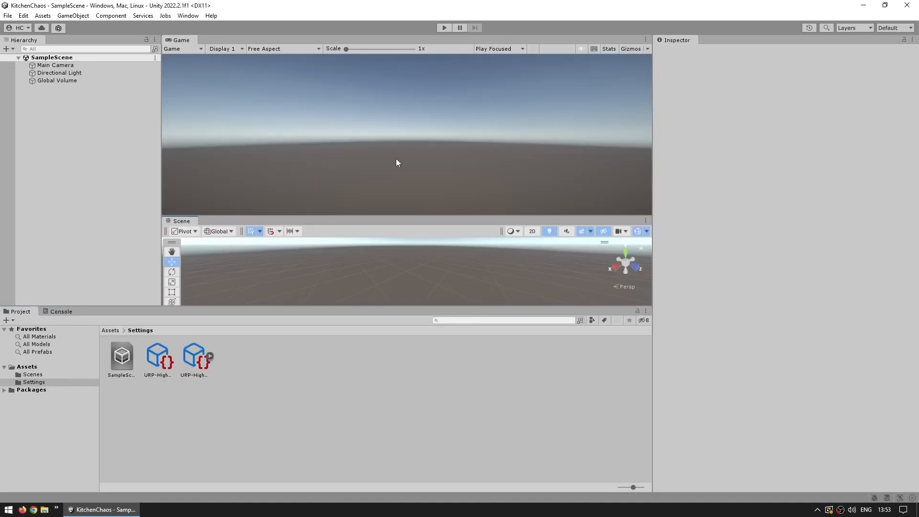
left_click_drag(181, 221, 185, 41)
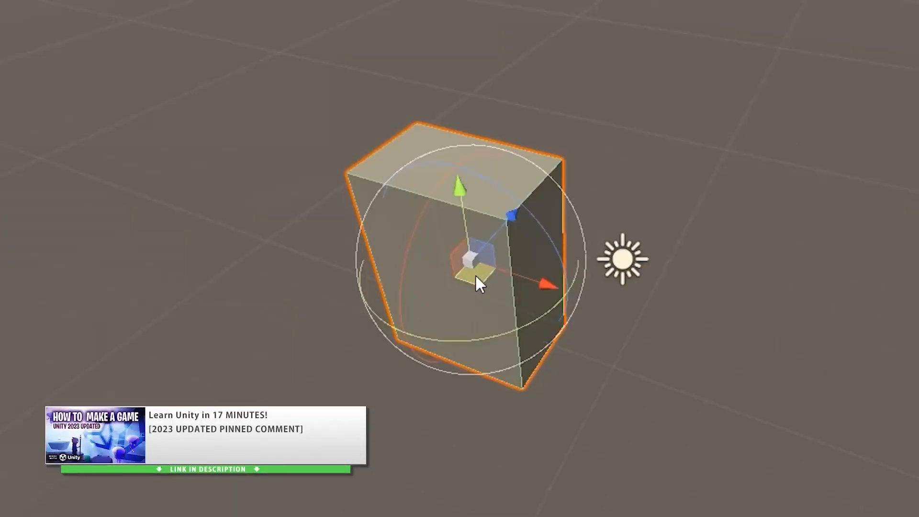
left_click_drag(475, 274, 412, 242)
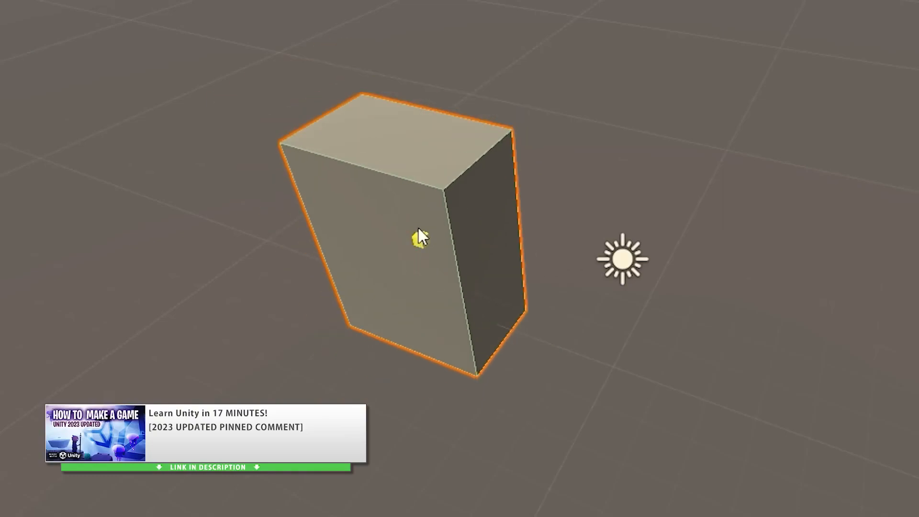
left_click_drag(421, 238, 474, 258)
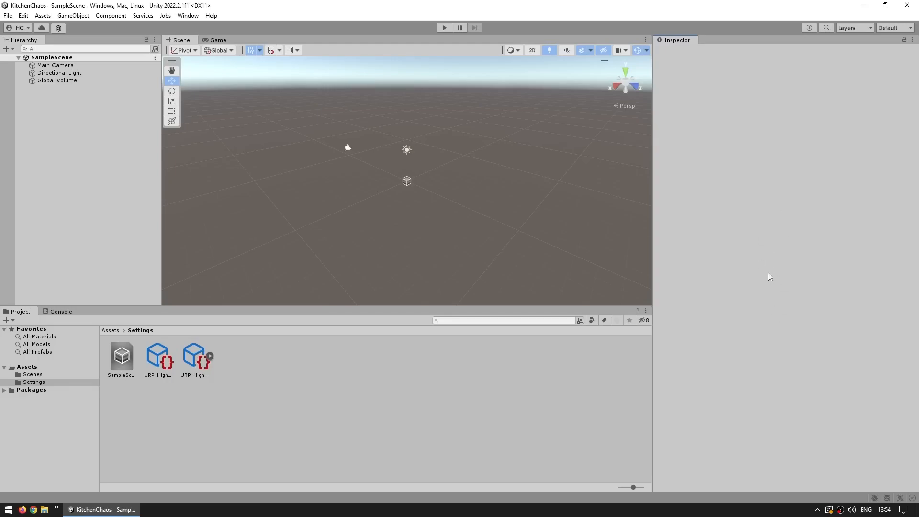
- Dock the Hierarchy window beside the Project window, beneath the Scene view
left_click_drag(24, 39, 64, 385)
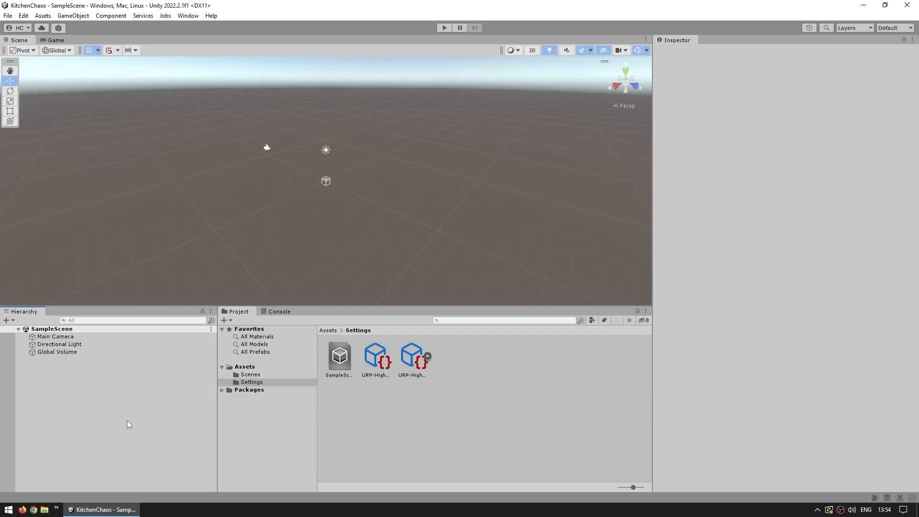
left_click(265, 445)
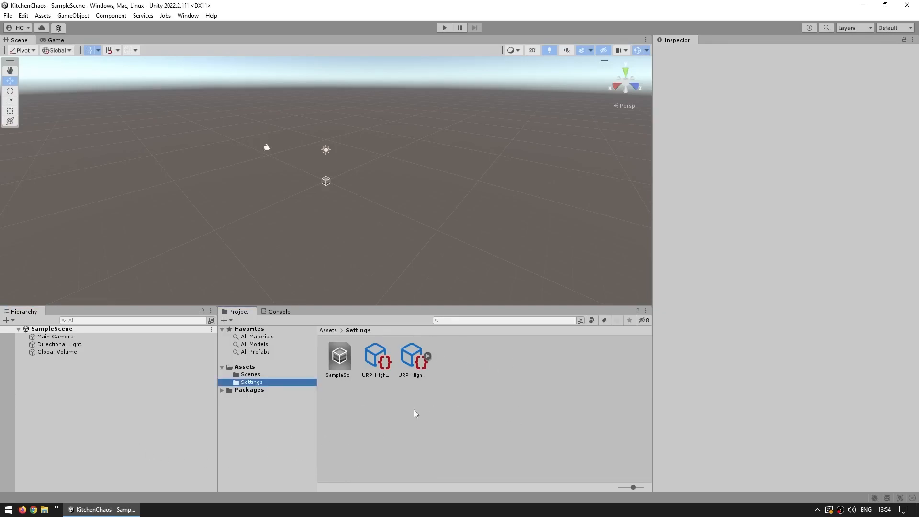
- Look through the Project and Console windows and compare the Scene view with the Game view
left_click(279, 311)
left_click(237, 311)
left_click(272, 312)
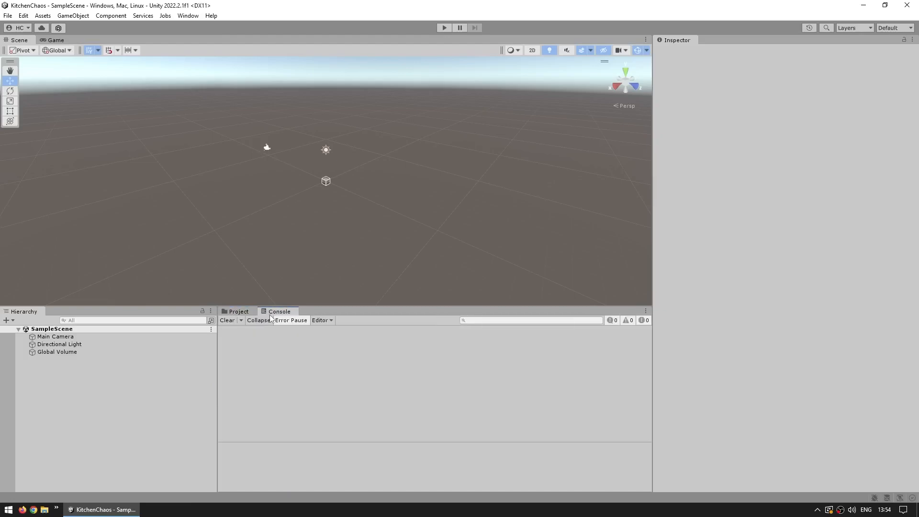
left_click(233, 312)
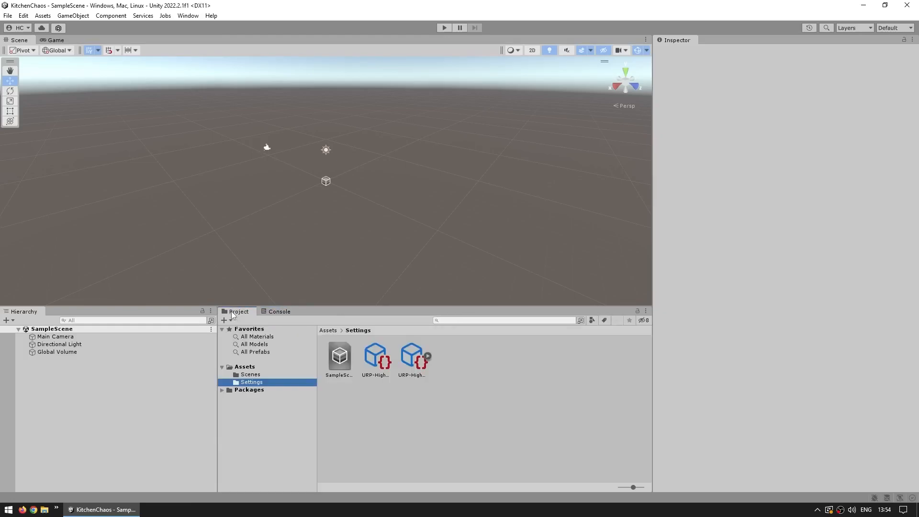
left_click(282, 312)
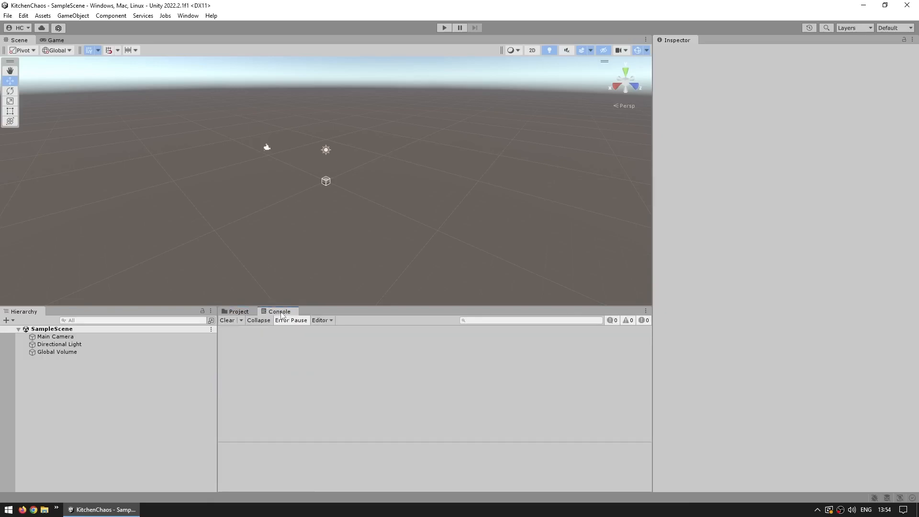
mouse_move(338, 221)
middle_mouse_down()
mouse_move(353, 206)
mouse_move(348, 233)
middle_mouse_up()
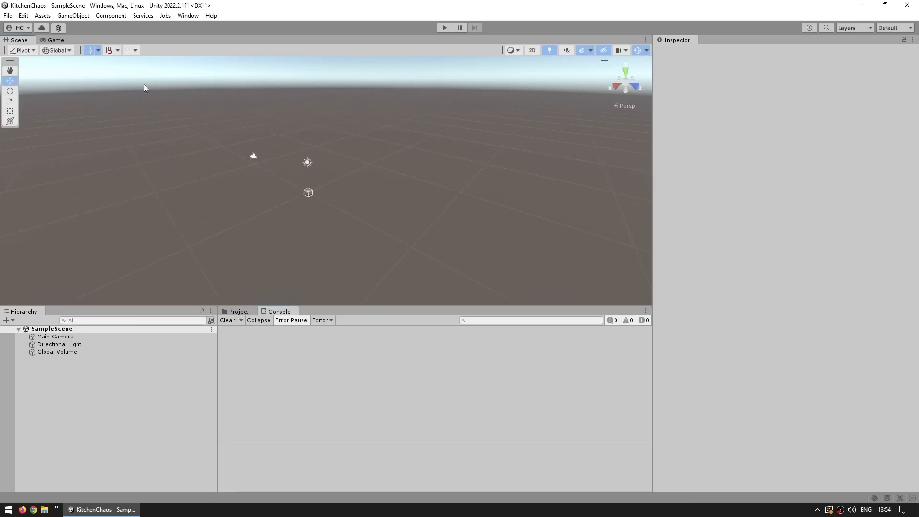
left_click(53, 40)
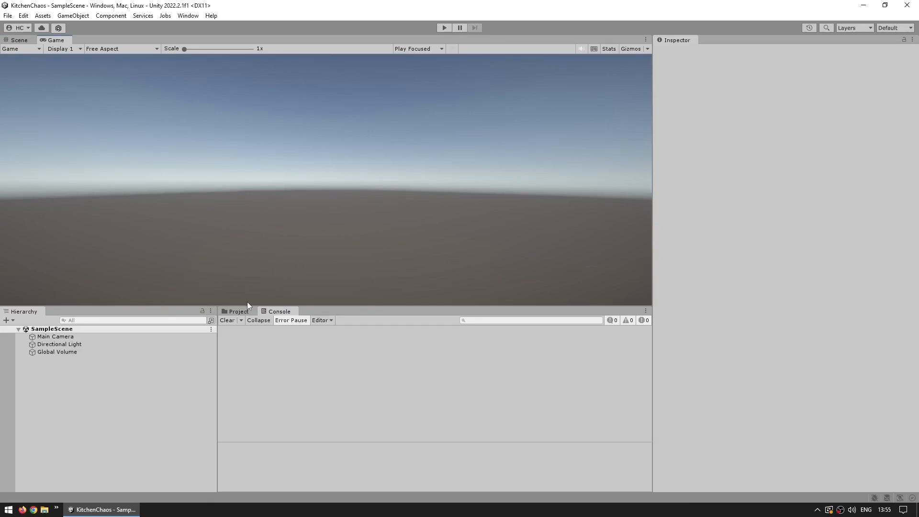
left_click(238, 311)
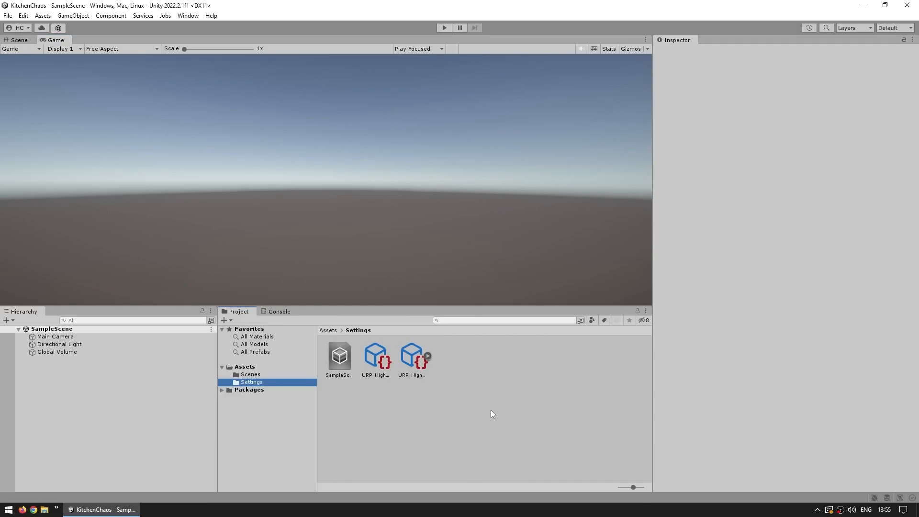
- Switch the Project window to One Column Layout
left_click(645, 311)
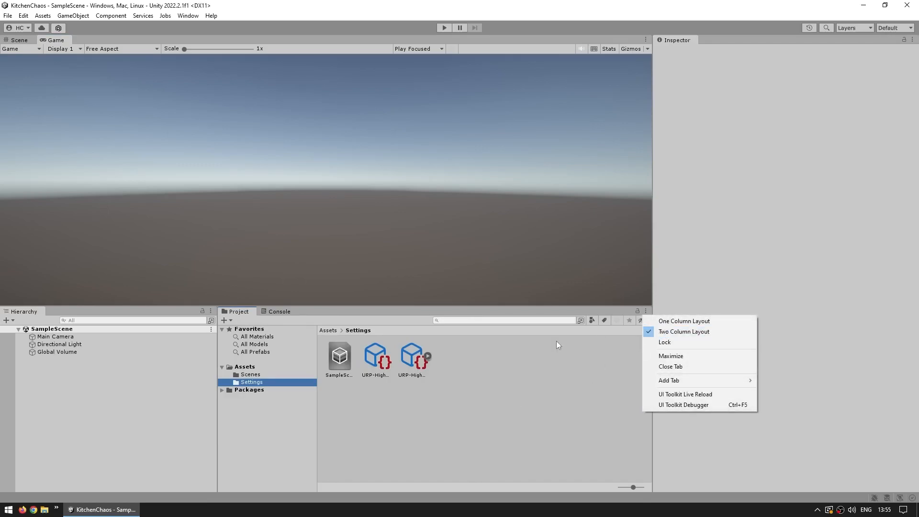
left_click(381, 408)
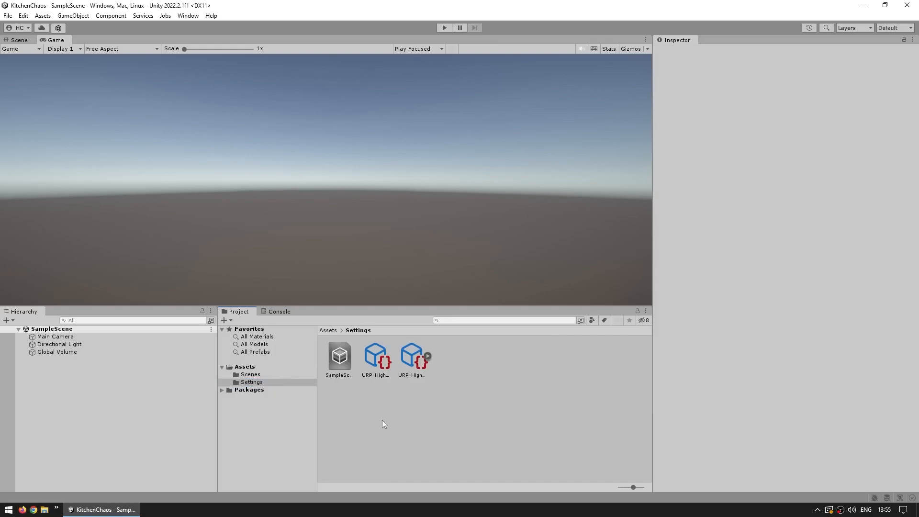
left_click(645, 310)
left_click(672, 321)
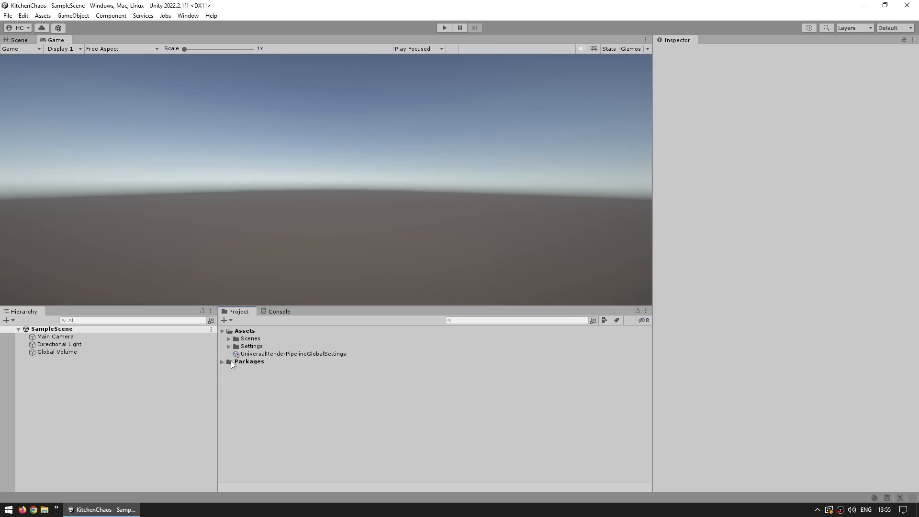
- Try the Two Column Layout with the largest asset icons, and return the Project window to One Column Layout
left_click(645, 310)
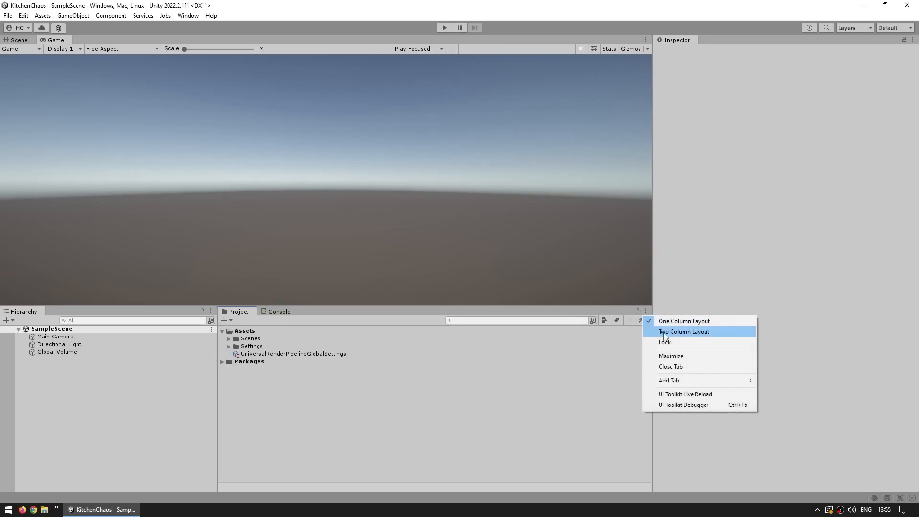
left_click(664, 335)
left_click_drag(631, 487, 653, 487)
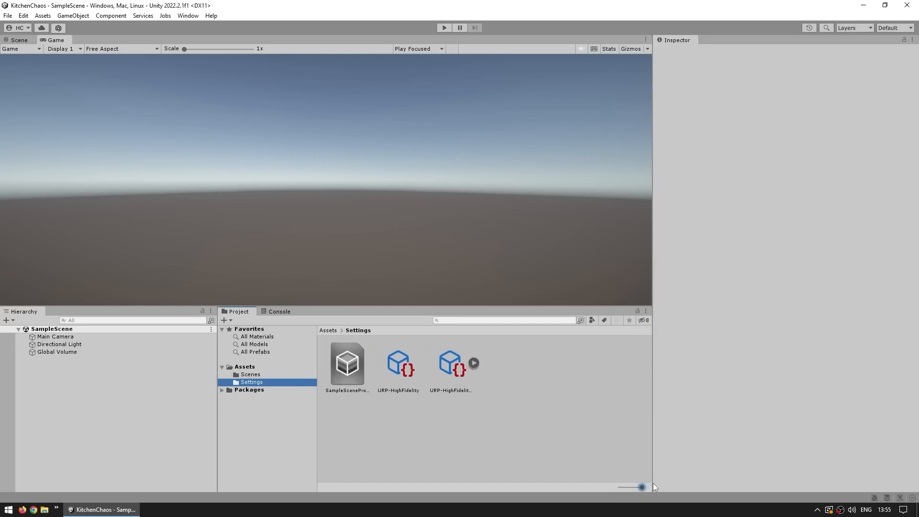
left_click(645, 311)
left_click(665, 322)
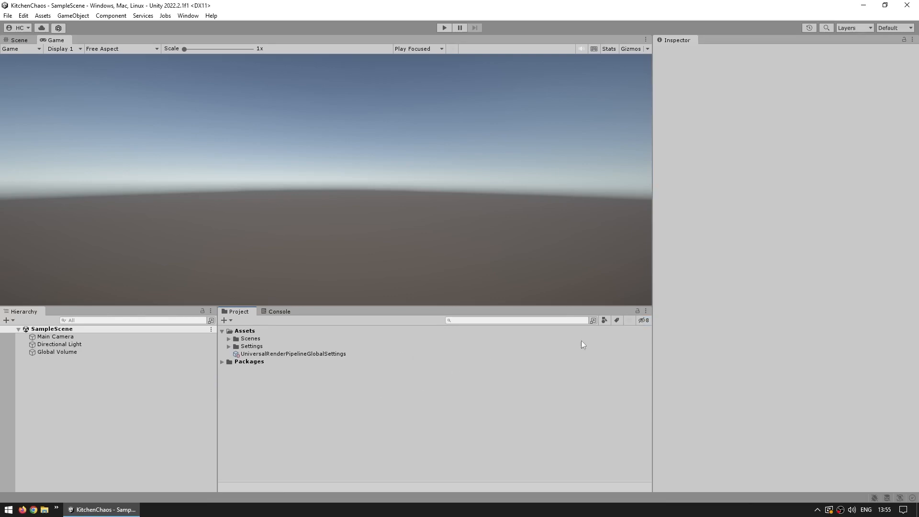
- Examine the Packages folder with hidden packages shown, including Services Core, then hide them again and collapse the folders
left_click(644, 320)
left_click(222, 362)
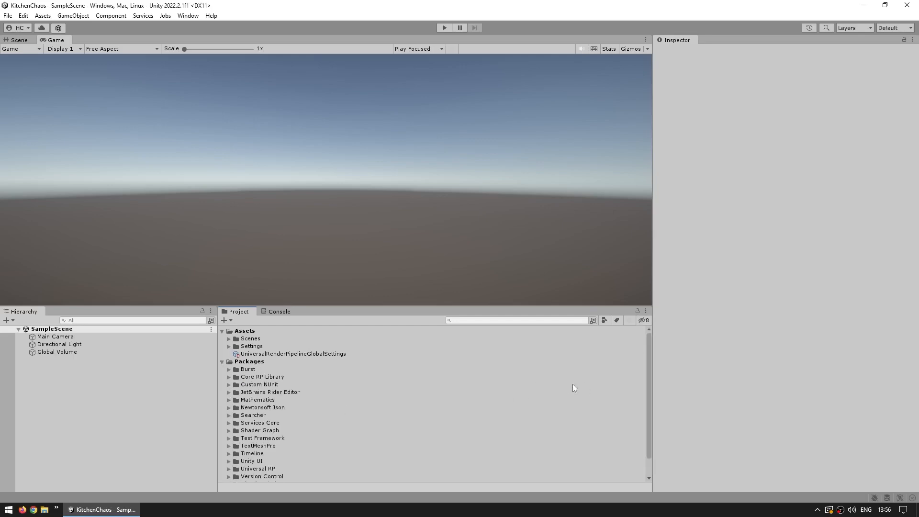
scroll(436, 404, "down", 2)
left_click(228, 401)
scroll(336, 430, "down", 4)
scroll(554, 394, "up", 5)
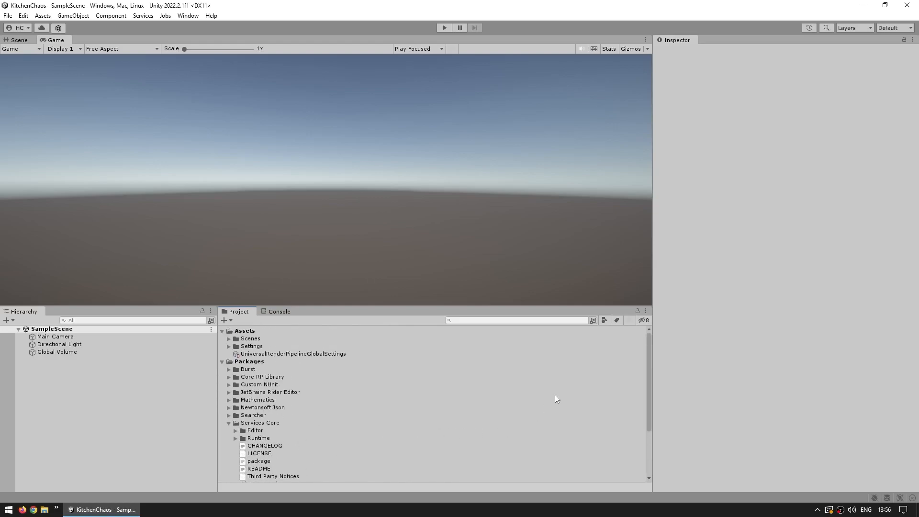
left_click(643, 319)
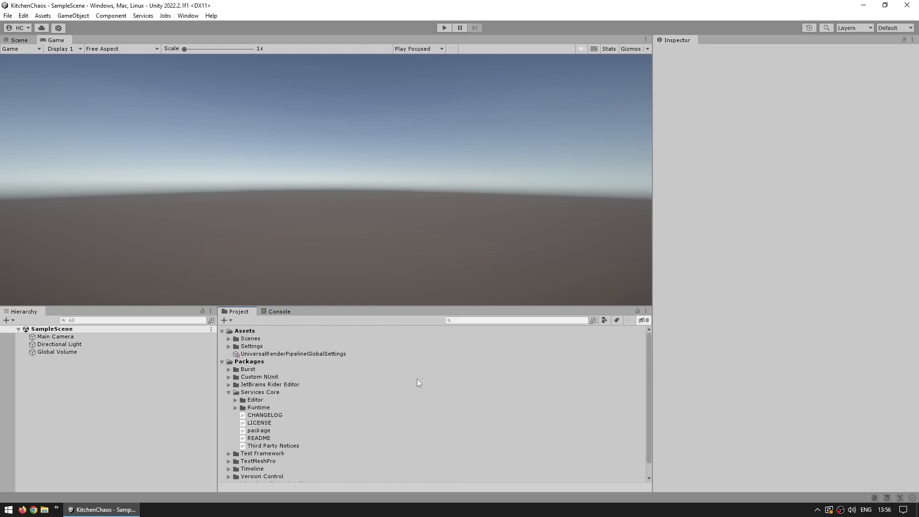
left_click(228, 393)
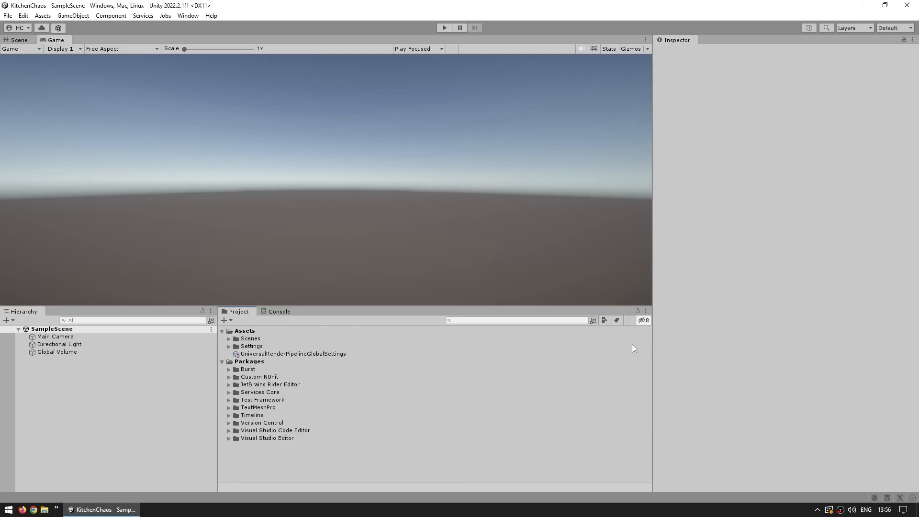
left_click(222, 363)
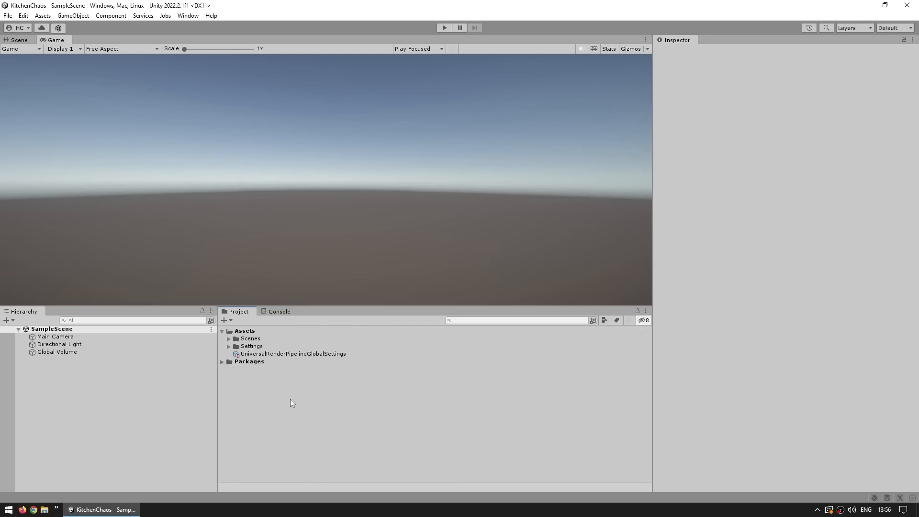
- Set the Console's Log Entry option to 1 Line and recheck the setting
left_click(275, 311)
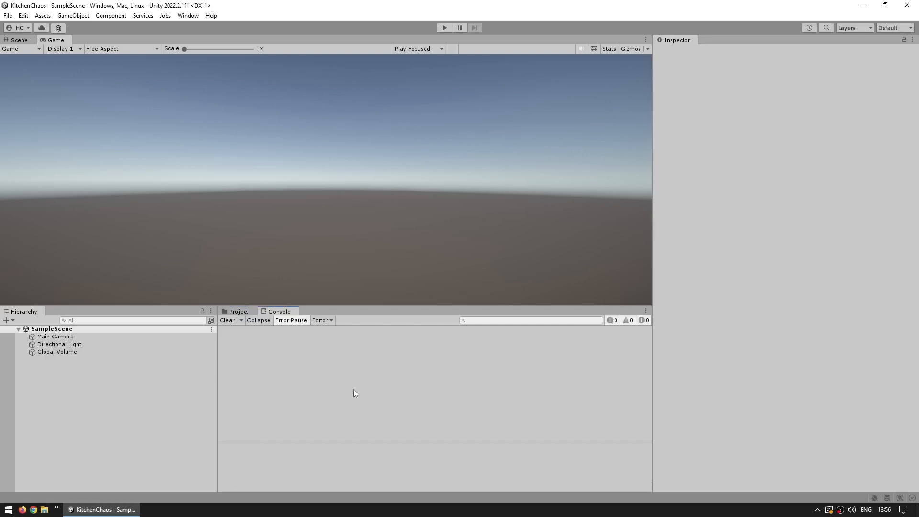
left_click(645, 310)
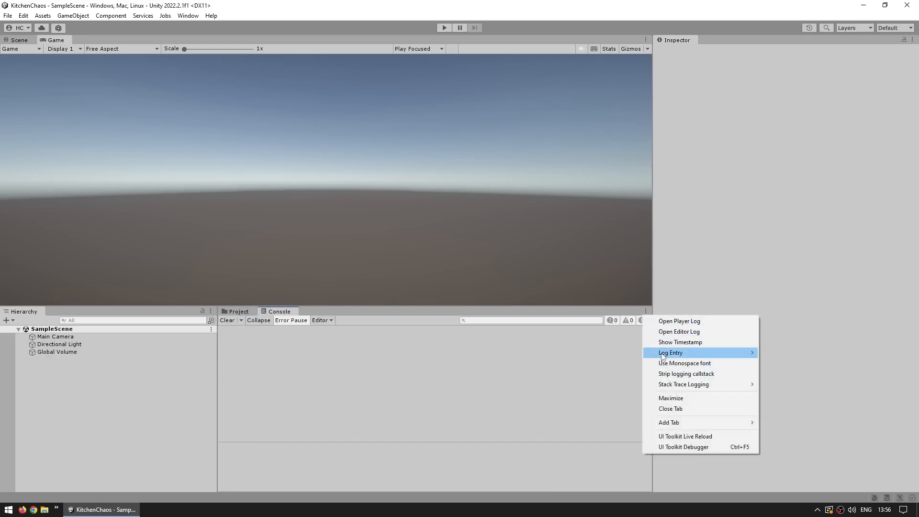
mouse_move(663, 356)
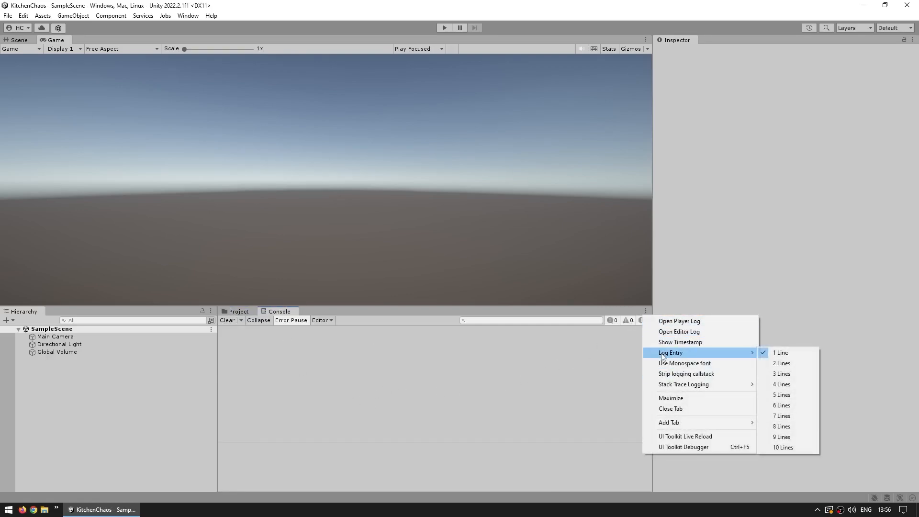
left_click(794, 358)
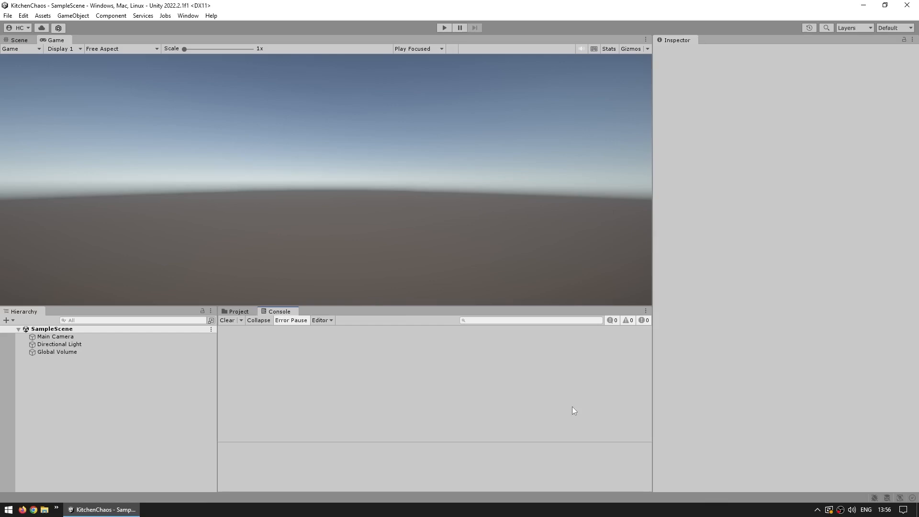
left_click(645, 311)
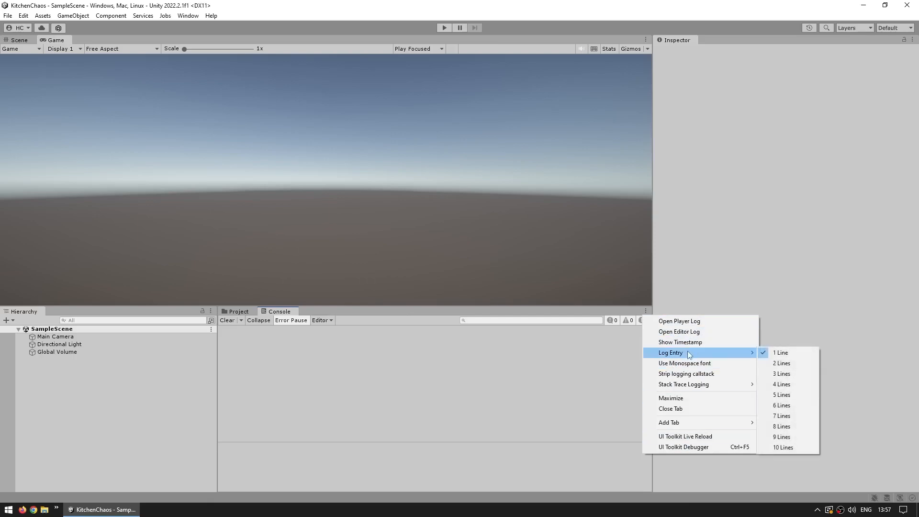
left_click(586, 358)
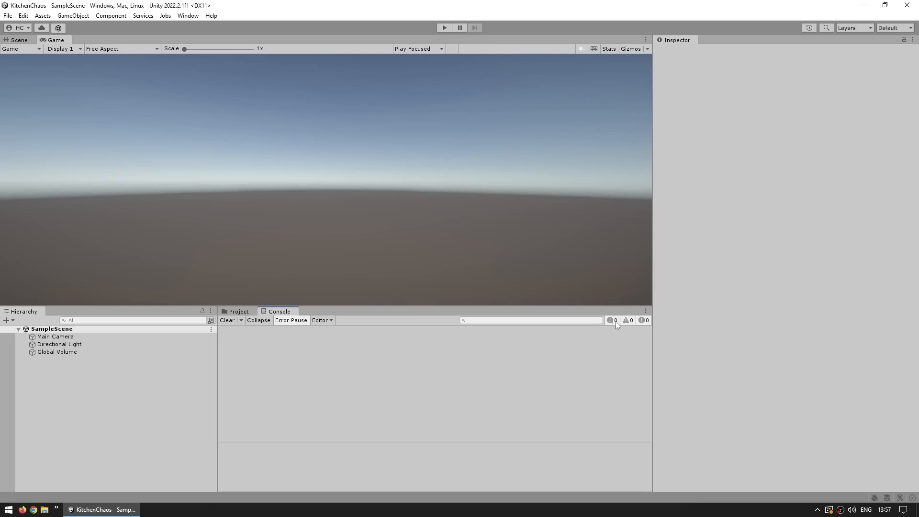
- Review the Console's clearing options, including Clear on Play, and its Editor player-connection options
left_click(242, 320)
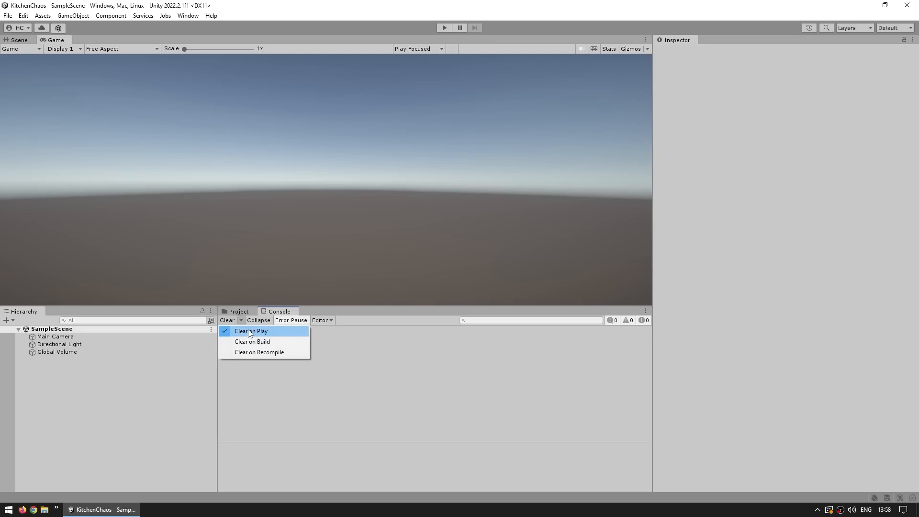
left_click(250, 331)
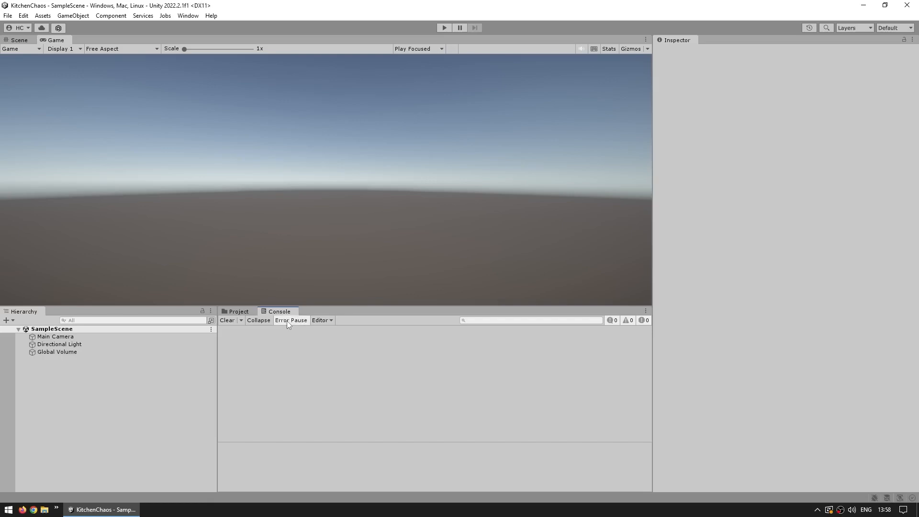
left_click(321, 321)
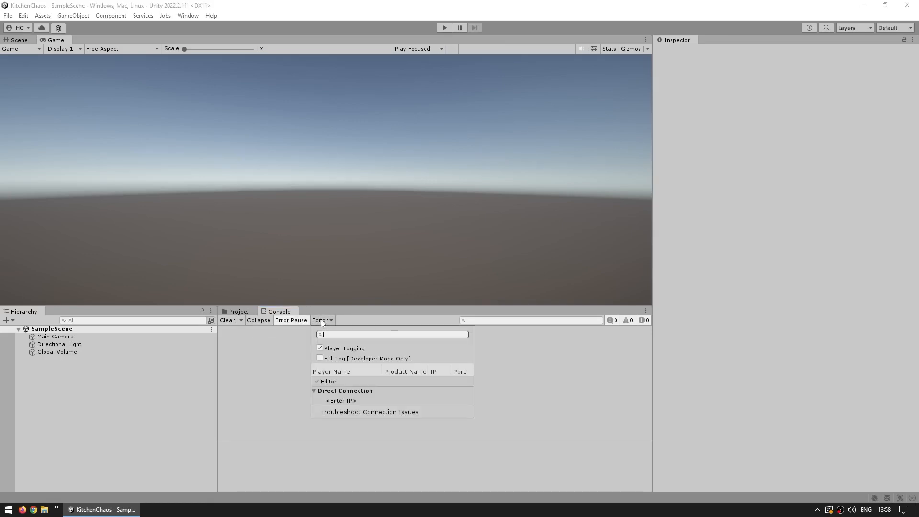
left_click(561, 366)
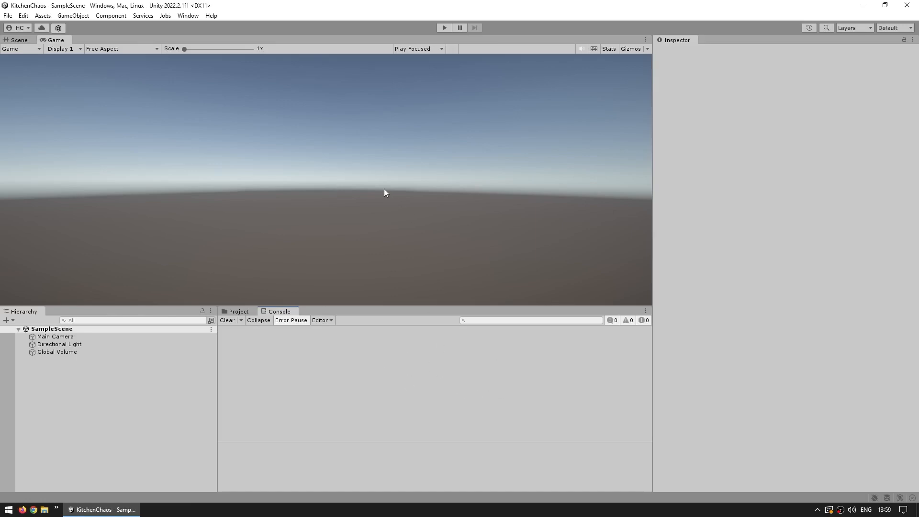
- Set the Game view resolution to Full HD (1920x1080) and make the Game view taller by shrinking the panels below it
left_click(123, 50)
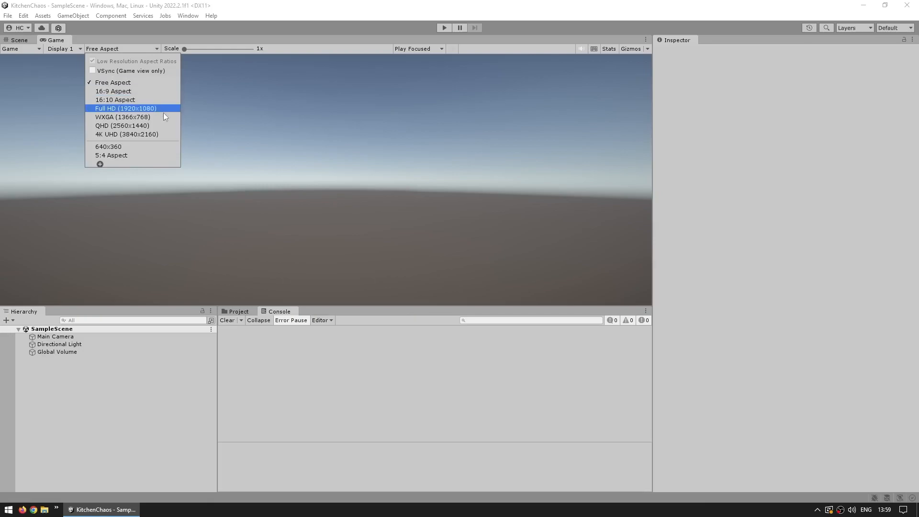
left_click(103, 109)
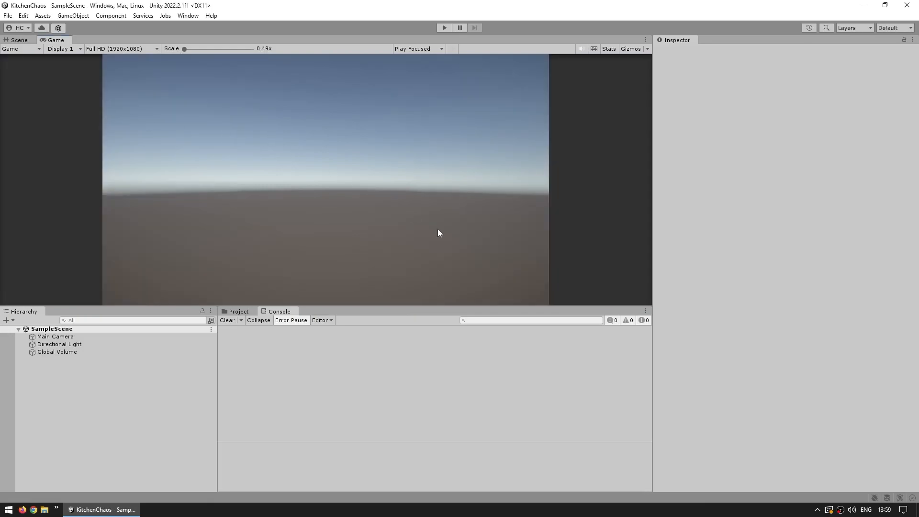
left_click_drag(430, 305, 431, 351)
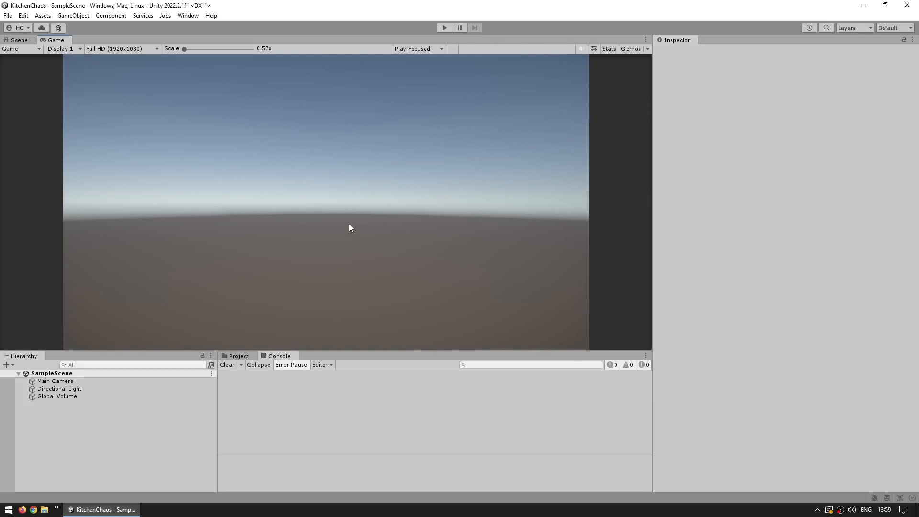
- Review the Game view's play mode behaviors, try Play Maximized, and set it to Play Unfocused
left_click(421, 50)
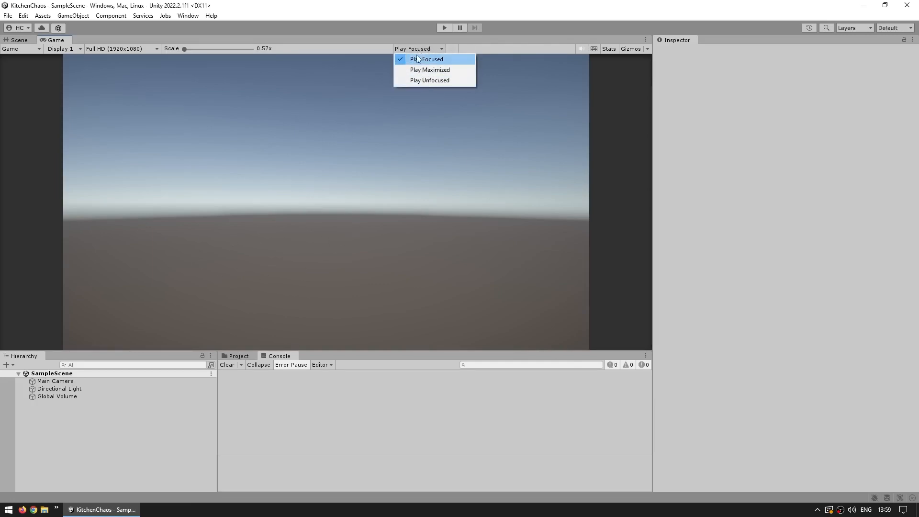
left_click(367, 159)
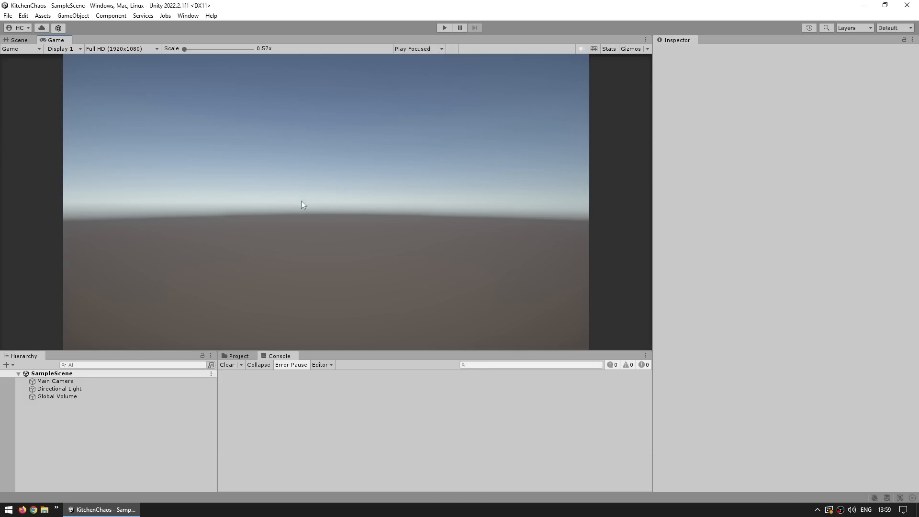
left_click(421, 49)
left_click(415, 69)
left_click(423, 49)
left_click(415, 80)
- Enable VSync (Game view only) and bring the Game view's scale to its minimum
left_click(116, 48)
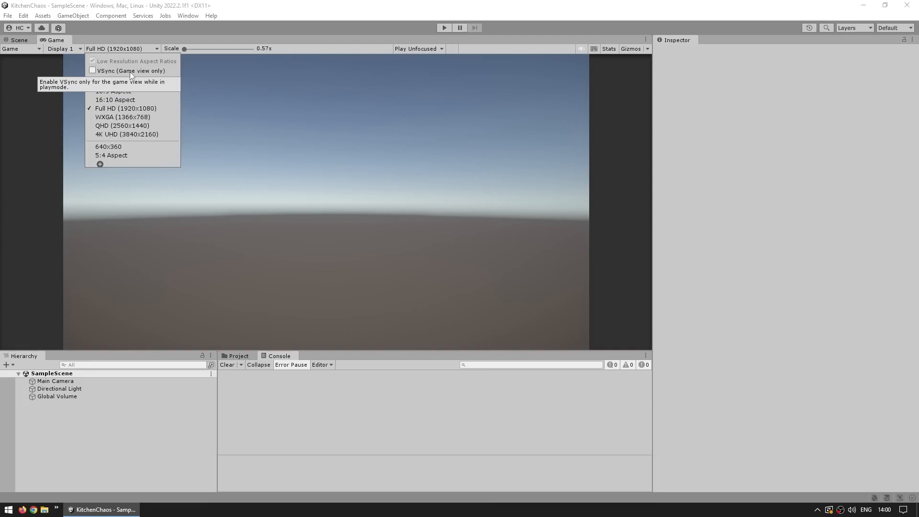
left_click(115, 70)
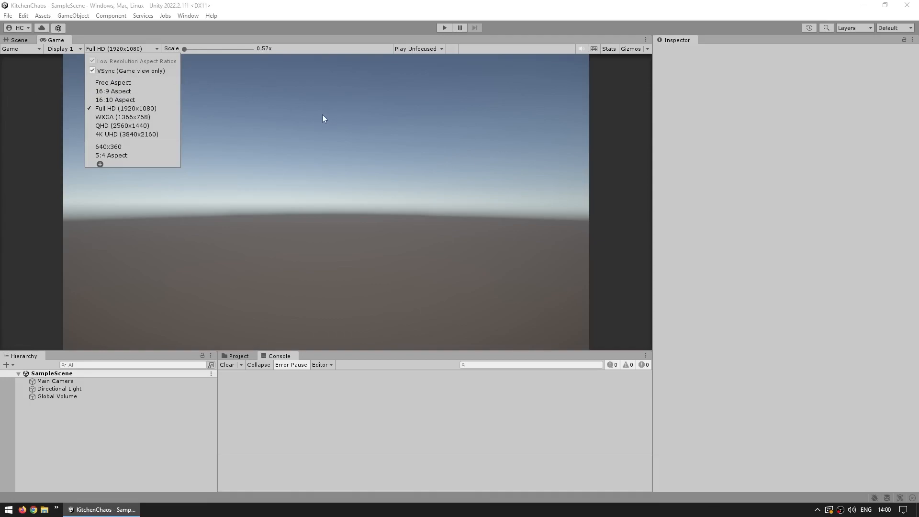
left_click(284, 110)
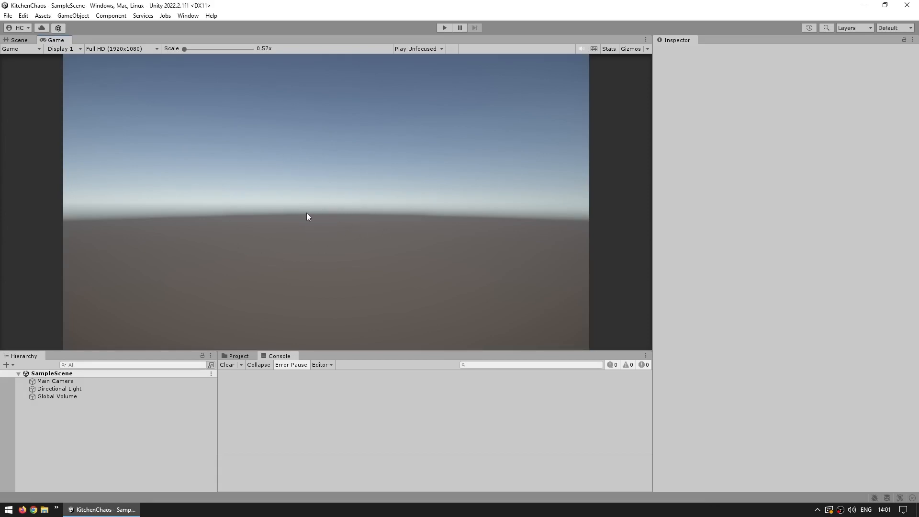
left_click_drag(191, 48, 102, 45)
- Switch to the Scene view and check that the tool handles use Pivot position and Global rotation
left_click(20, 40)
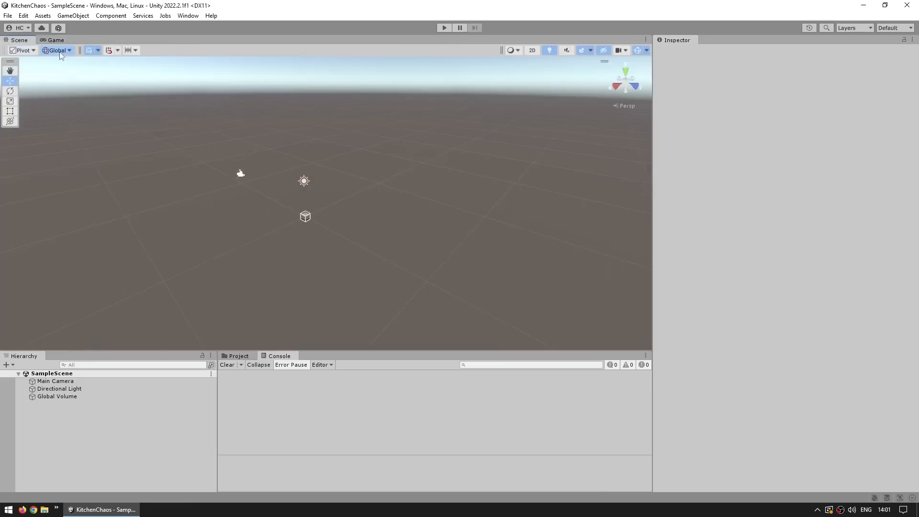
left_click(25, 50)
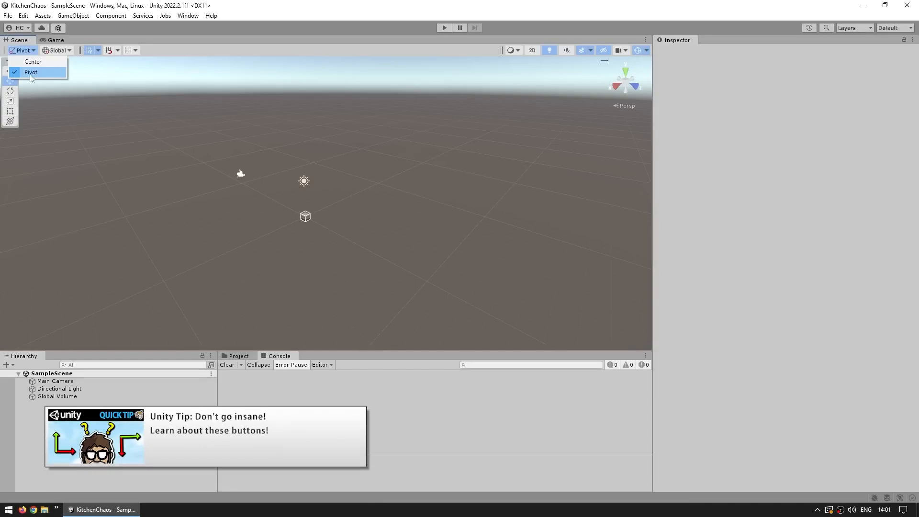
left_click(59, 50)
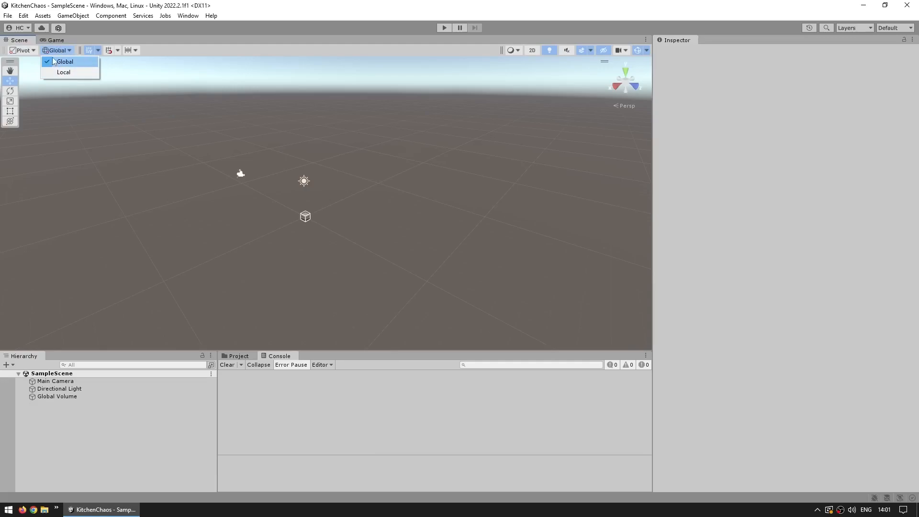
left_click(54, 63)
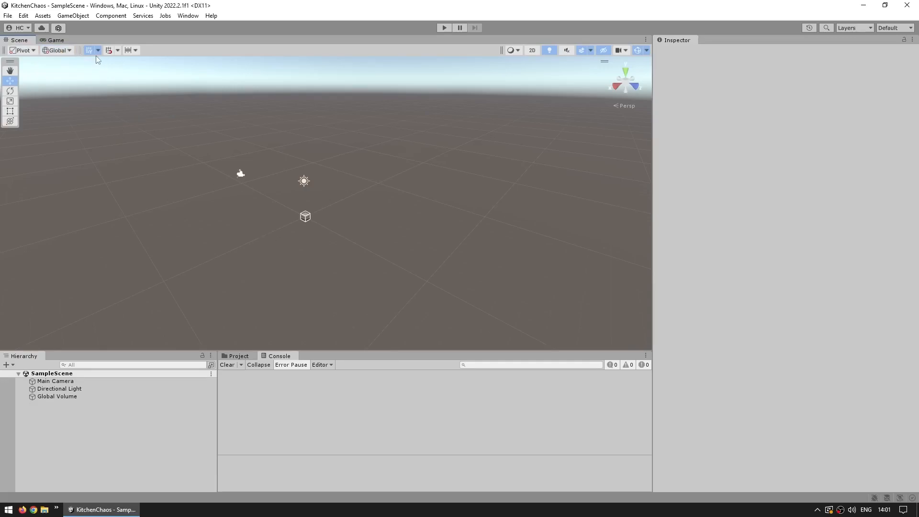
- Examine the Scene view's grid toggle, Grid Visual settings, grid snapping and Increment Snapping options
left_click(89, 51)
left_click(98, 50)
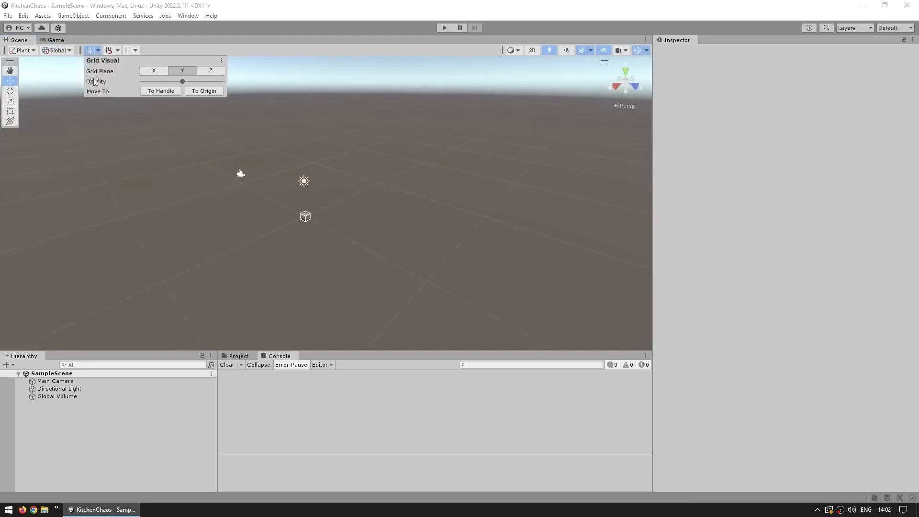
left_click(144, 50)
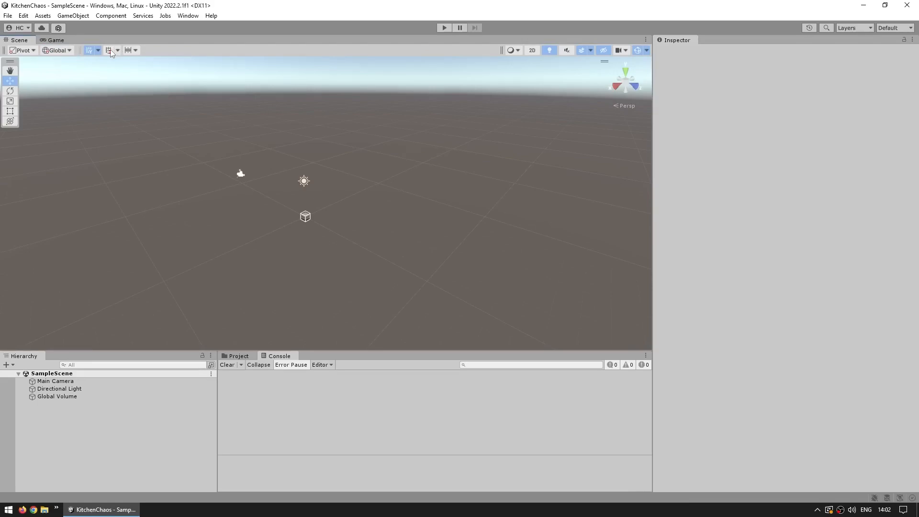
left_click(118, 50)
left_click(117, 51)
left_click(135, 50)
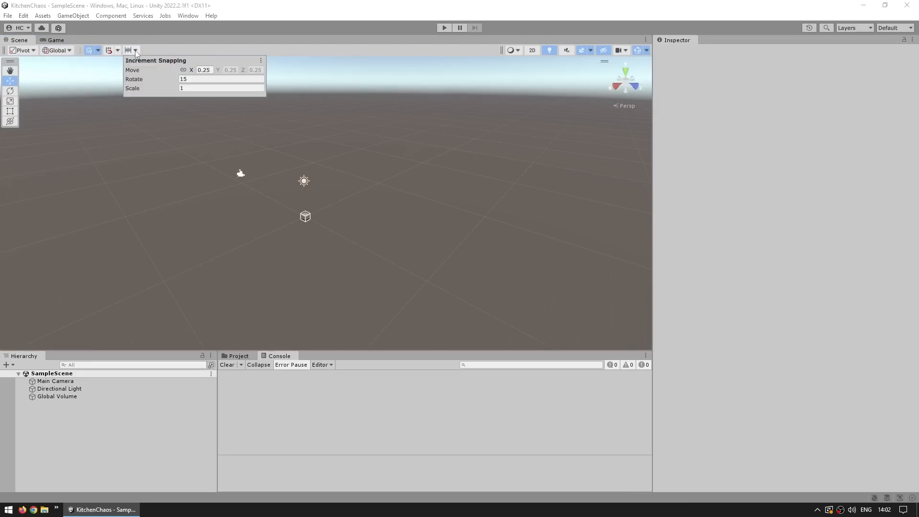
left_click(175, 181)
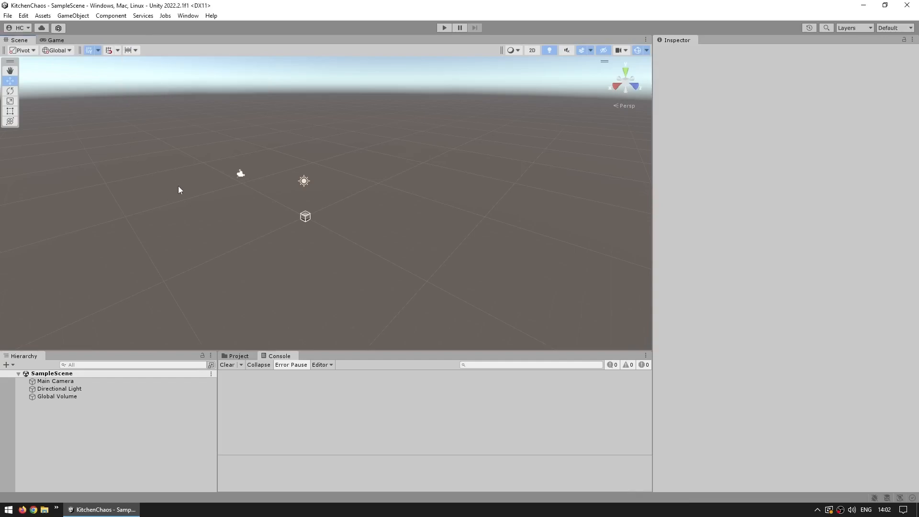
- Review the Scene view's shading modes, toggle its visual effects off and back on, and check the list of effects
left_click(511, 51)
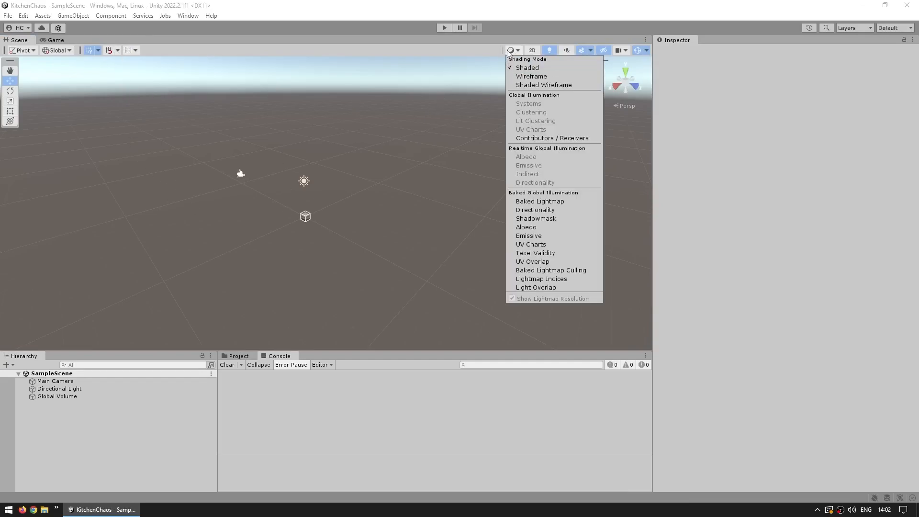
left_click(490, 57)
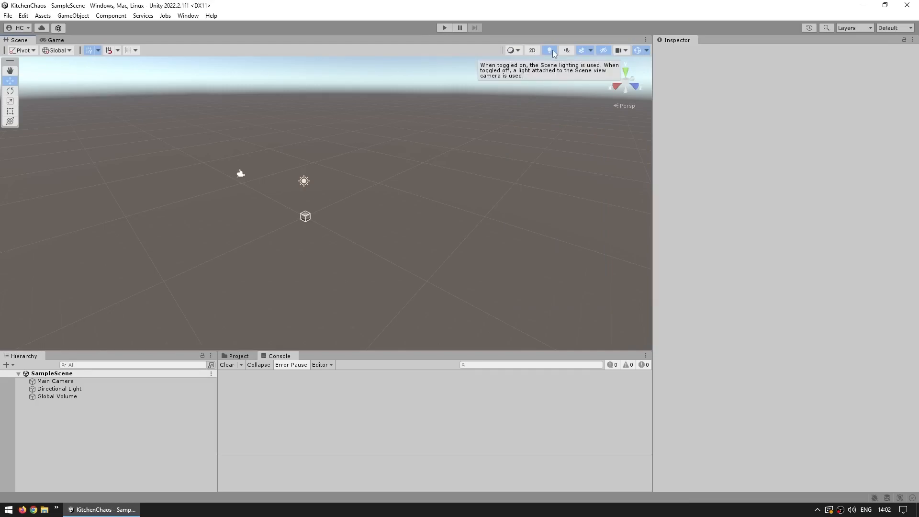
left_click(582, 53)
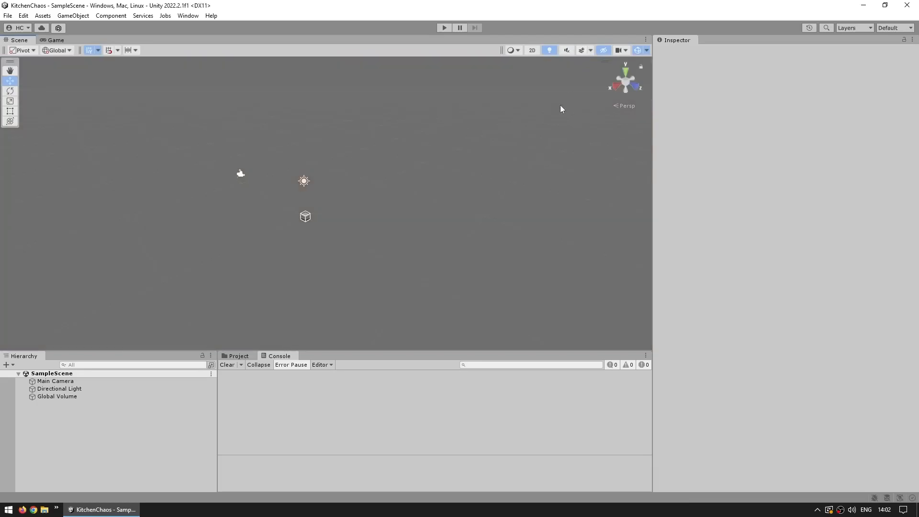
left_click(583, 53)
left_click(591, 50)
left_click(589, 50)
left_click(590, 50)
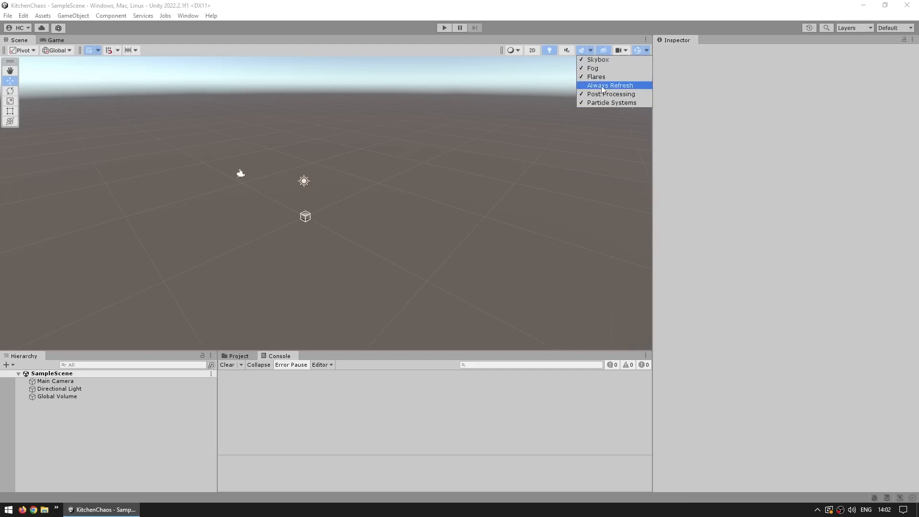
left_click(533, 156)
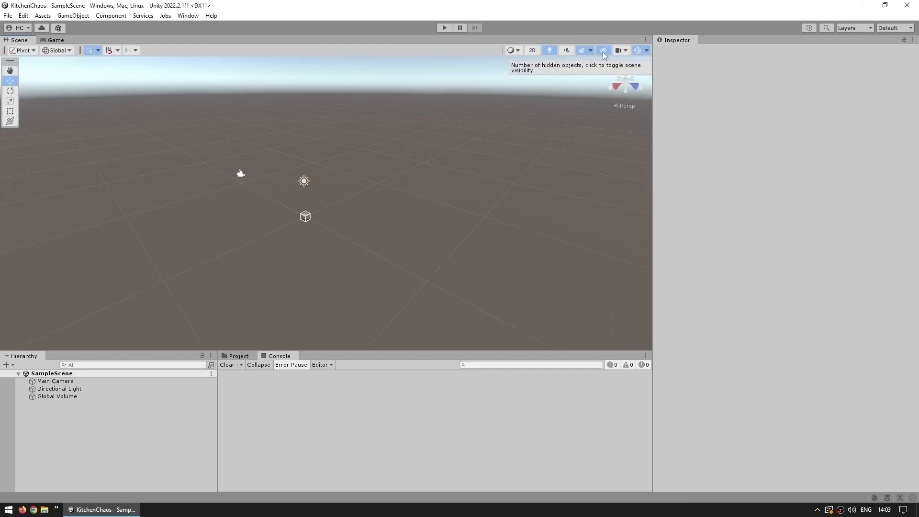
- Review the Scene view's hidden-object toggle, Scene Camera settings and gizmo list, toggling the gizmos off and on
left_click(602, 52)
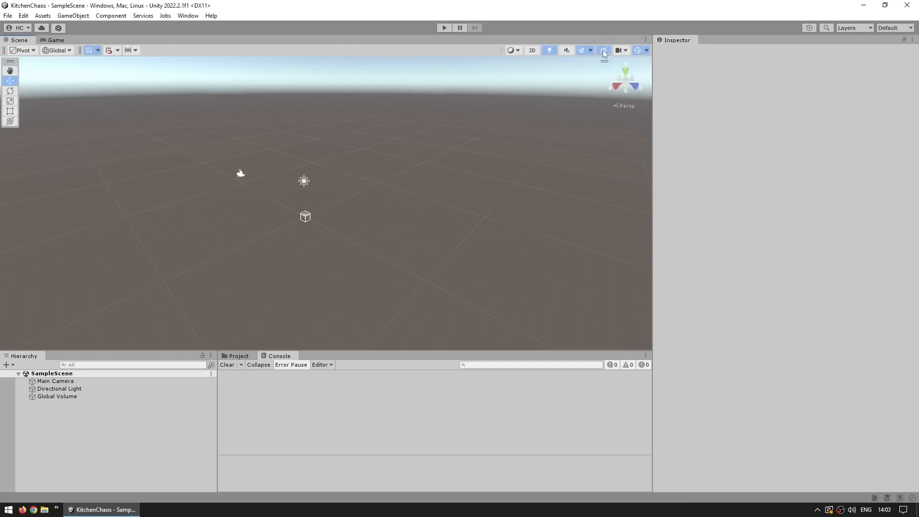
left_click(620, 50)
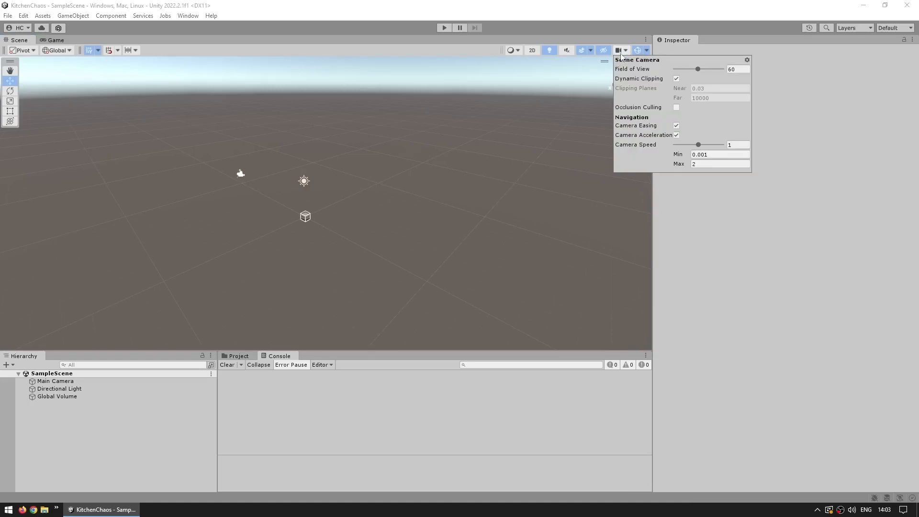
left_click(647, 50)
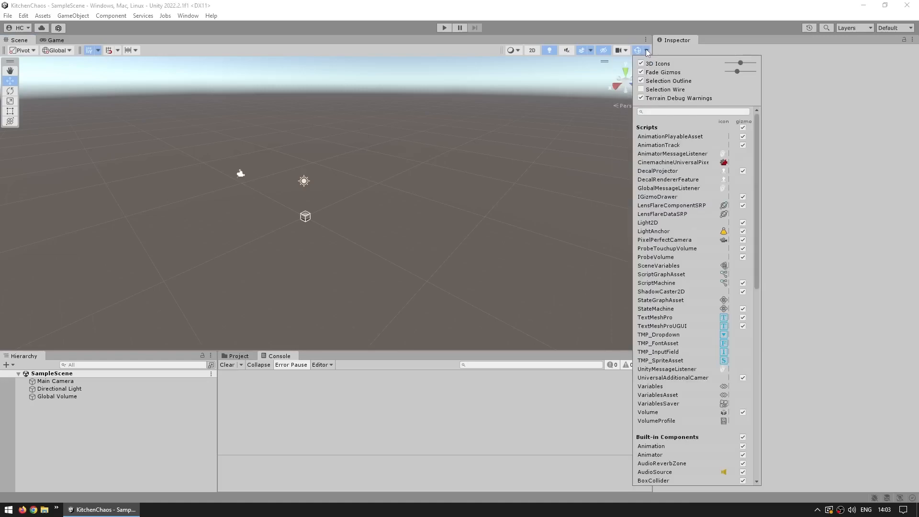
left_click(637, 50)
left_click(637, 50)
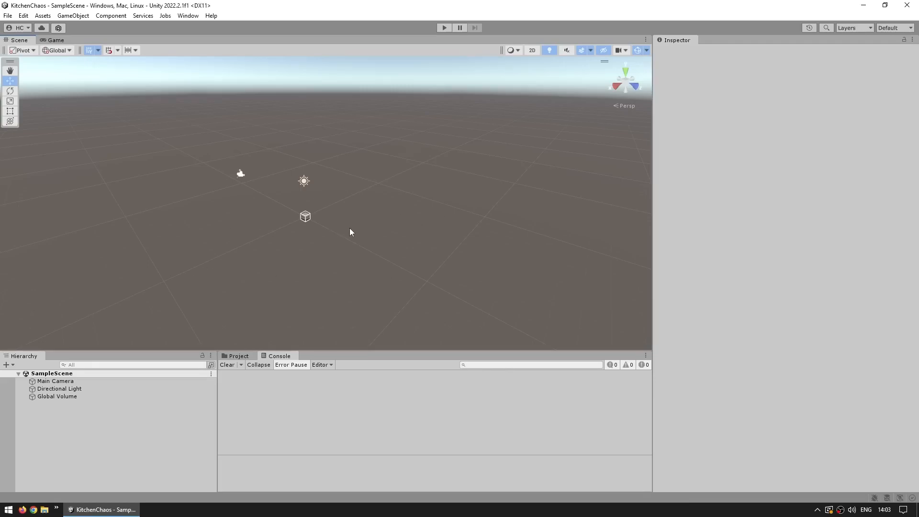
- Save the current editor layout as KitchenChaos
left_click(890, 28)
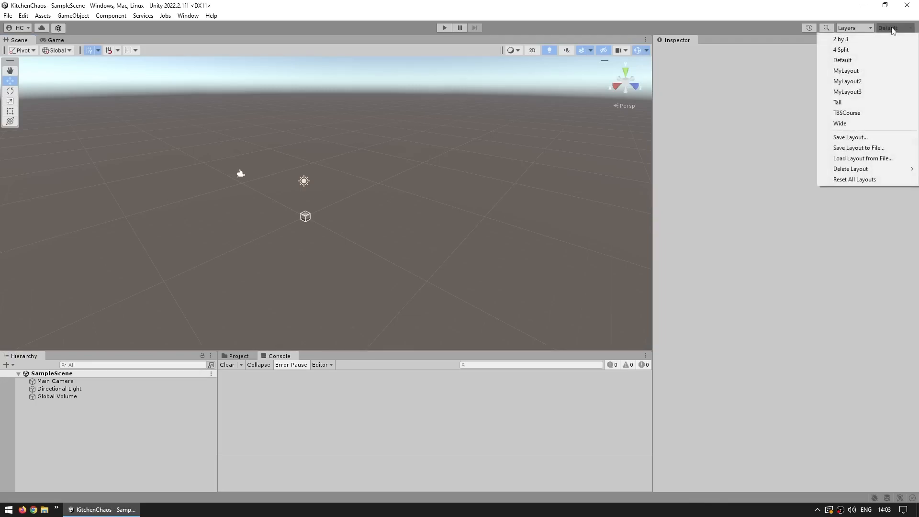
left_click(849, 138)
type("KitchenC")
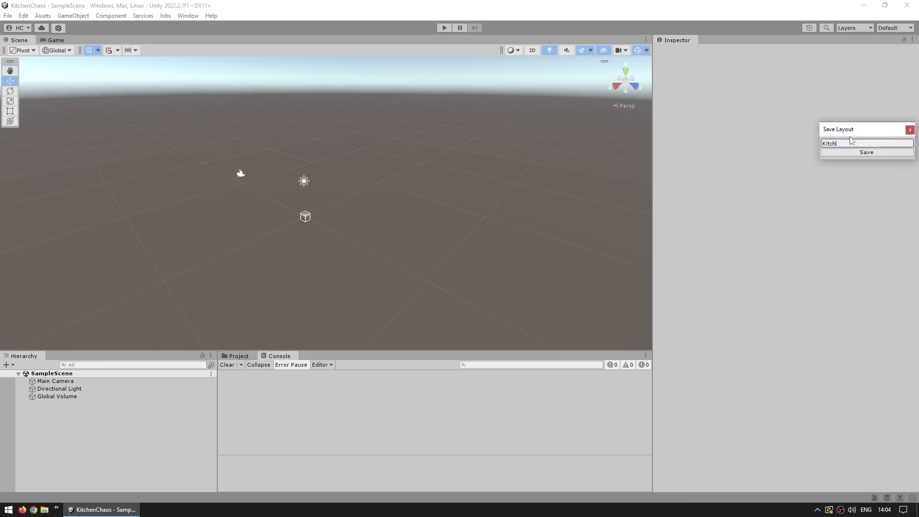
type("haos")
key("Return")
- Switch the editor to the Default layout and back to the saved KitchenChaos layout
left_click(893, 28)
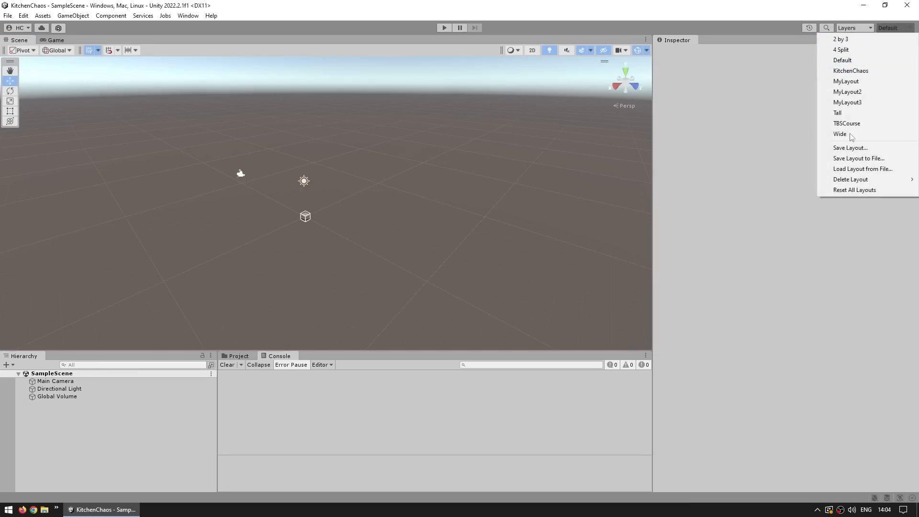
left_click(856, 61)
left_click(883, 29)
left_click(846, 71)
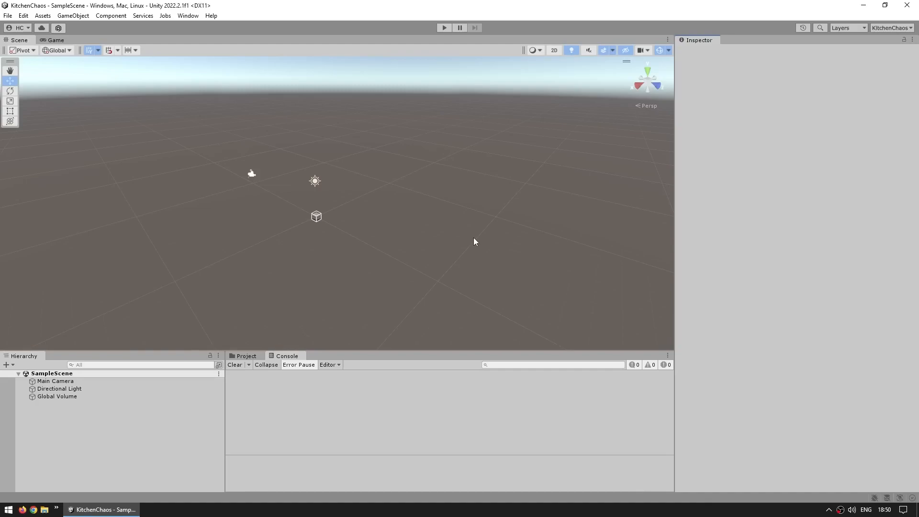
- Open the Package Manager, show the Unity Registry packages and browse through the list
left_click(183, 17)
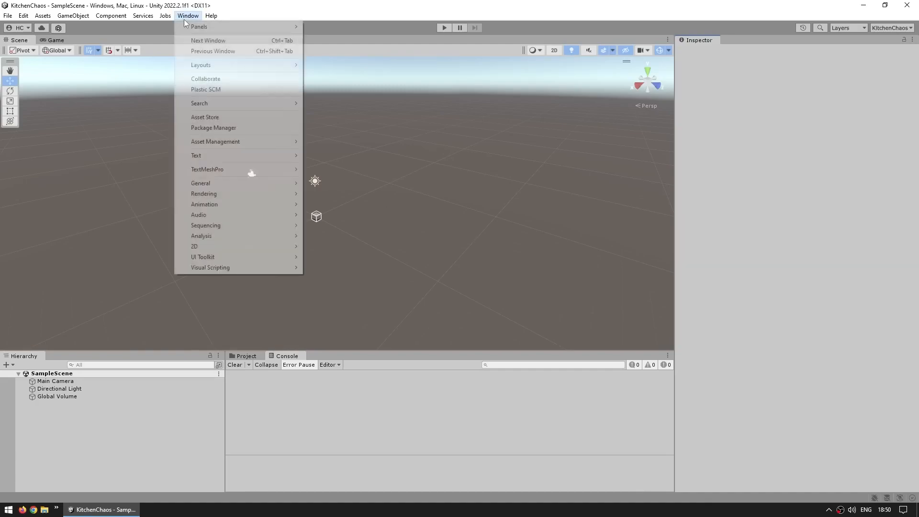
left_click(211, 128)
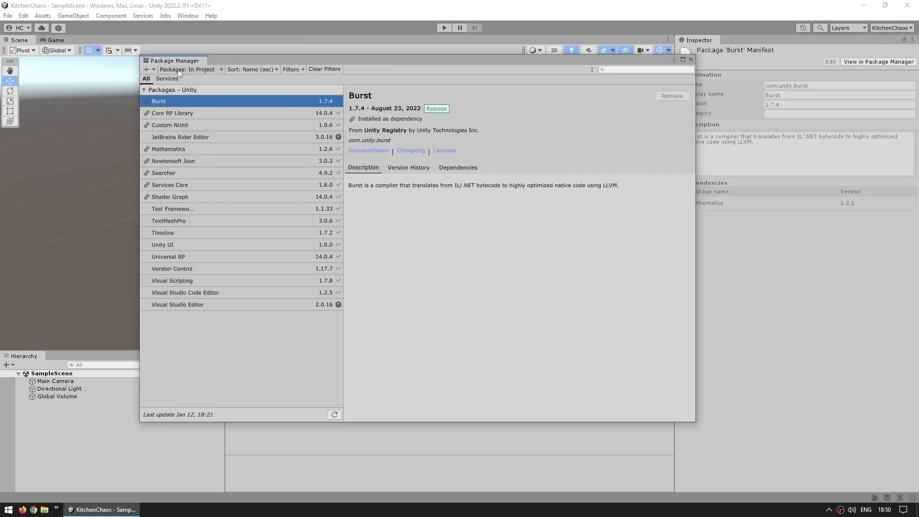
left_click(176, 71)
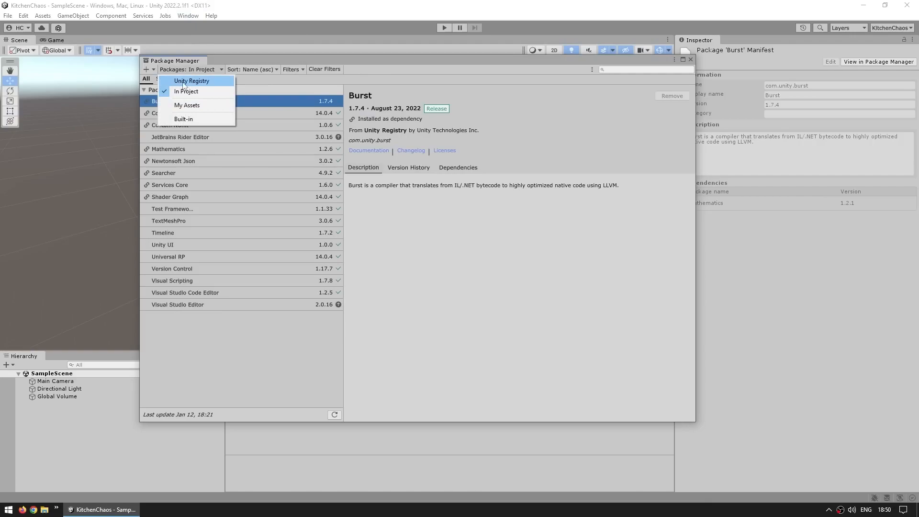
left_click(192, 81)
scroll(246, 295, "down", 10)
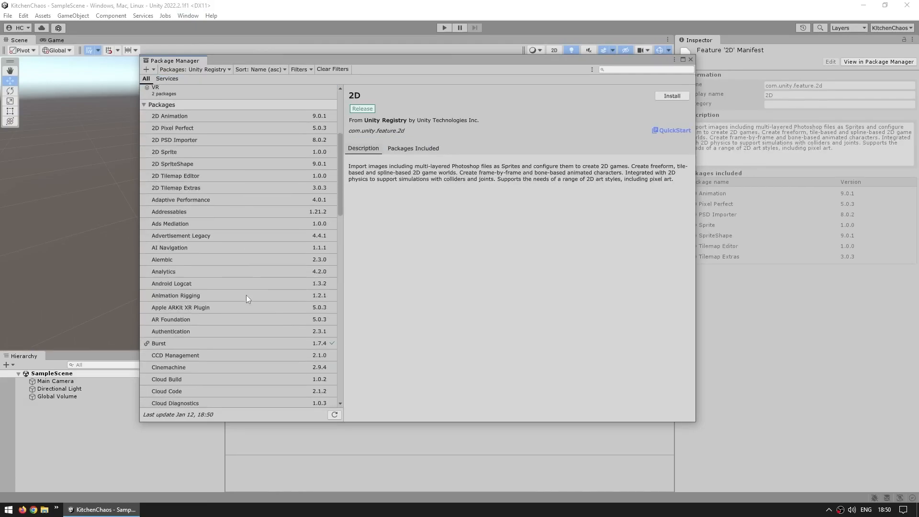
scroll(246, 295, "down", 10)
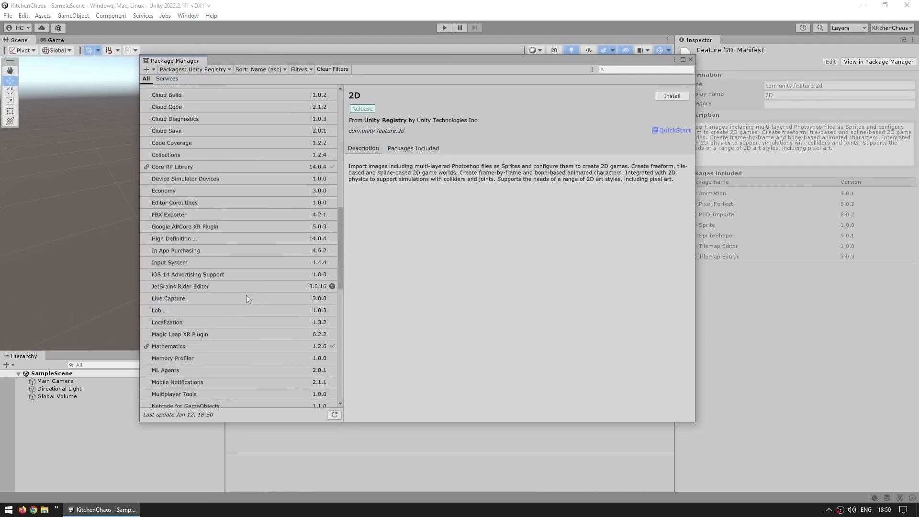
scroll(246, 300, "down", 9)
- Review the details of the Visual Studio Editor, Visual Studio Code Editor and JetBrains Rider Editor packages
left_click(199, 365)
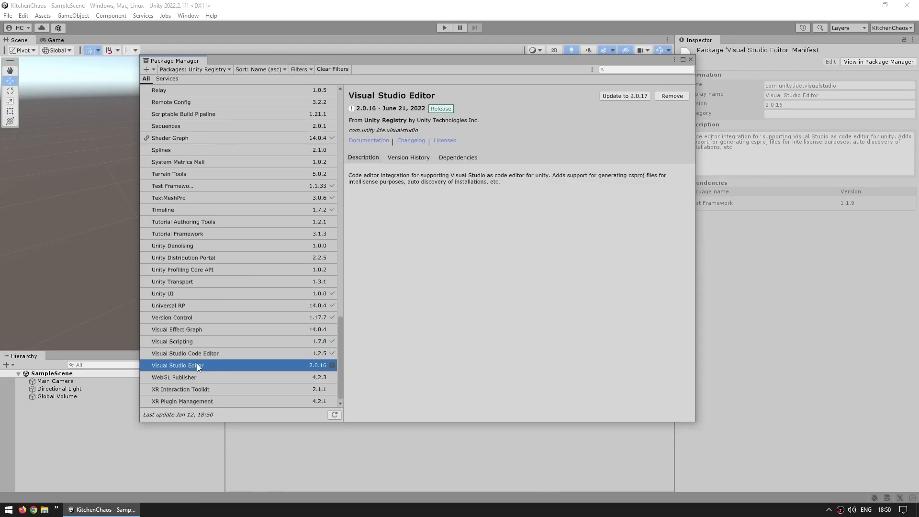
left_click(216, 354)
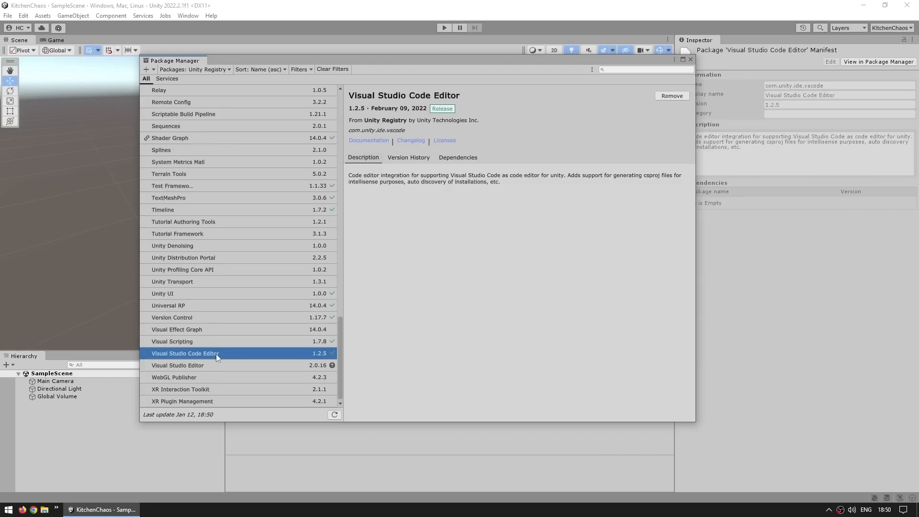
scroll(243, 309, "up", 10)
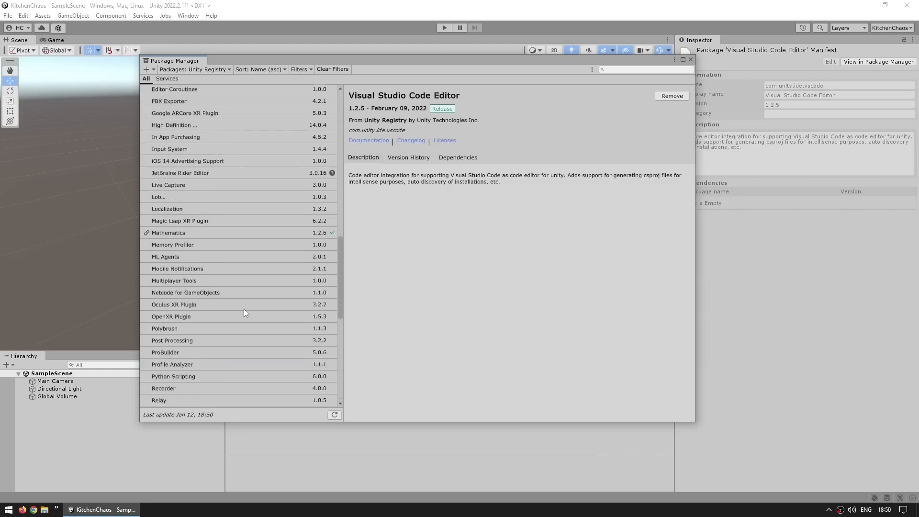
left_click(186, 172)
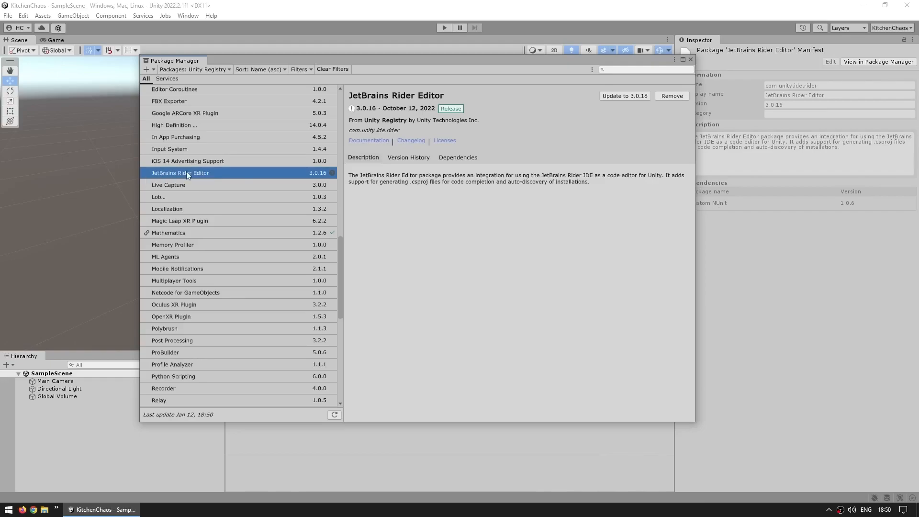
scroll(251, 372, "down", 10)
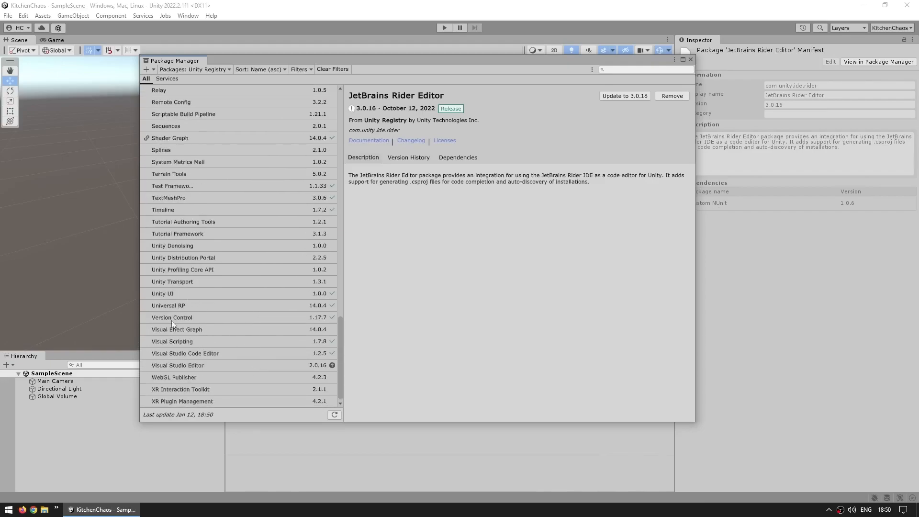
- Update the Visual Studio Editor package to version 2.0.17 and close the Package Manager
left_click(179, 364)
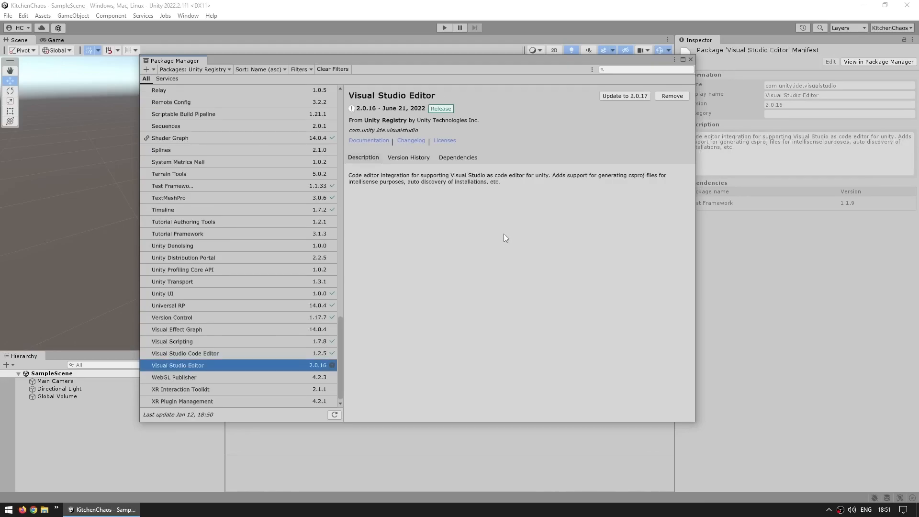
left_click(622, 96)
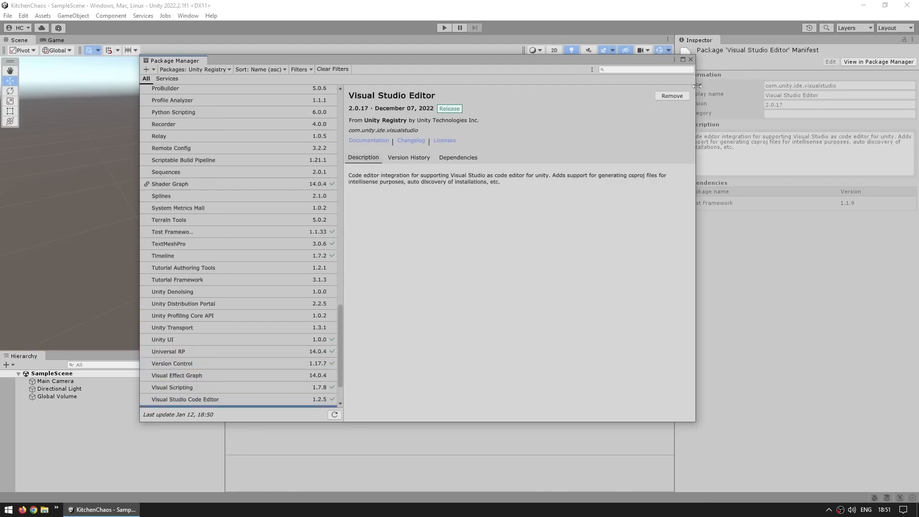
left_click(691, 59)
- In the External Tools preferences, choose Microsoft Visual Studio 2022 as the external script editor and close the preferences
left_click(23, 16)
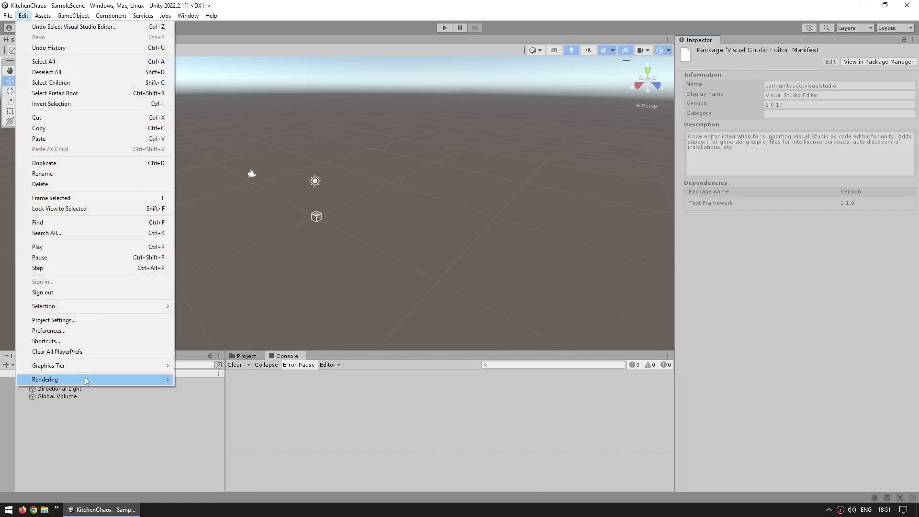
left_click(52, 330)
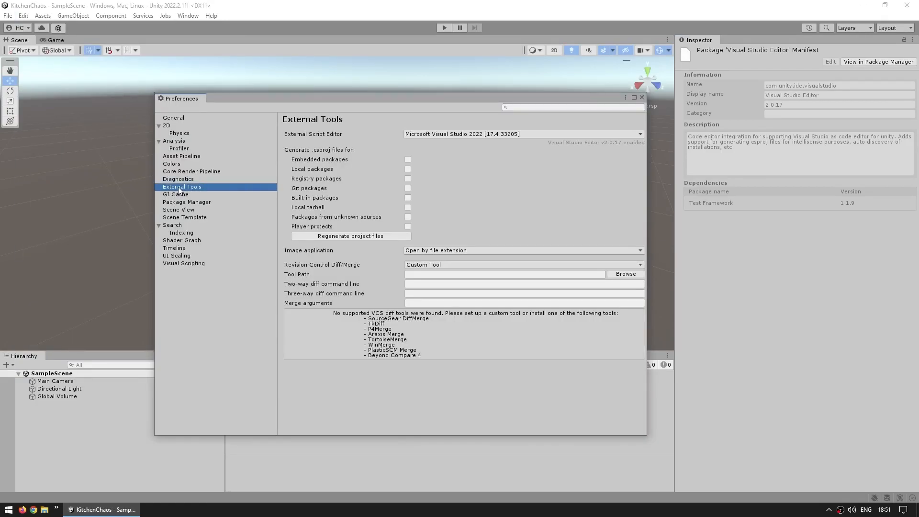
left_click(434, 136)
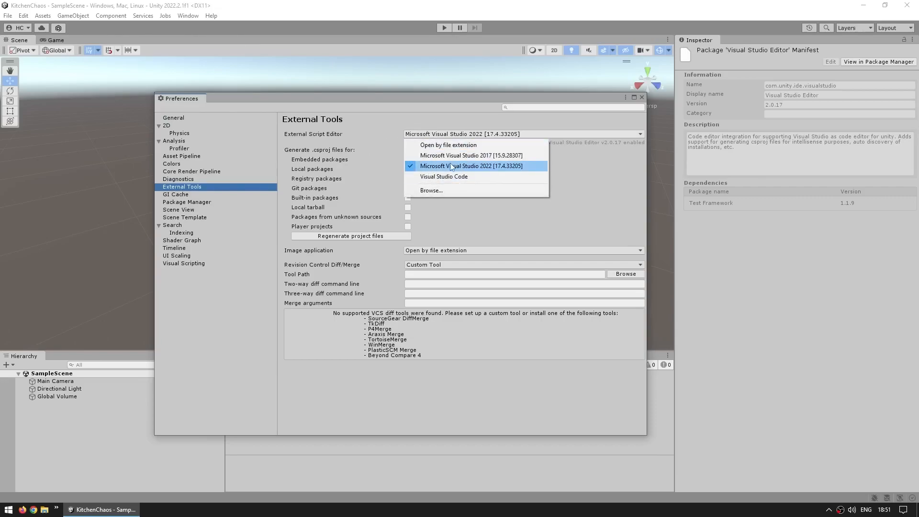
left_click(491, 167)
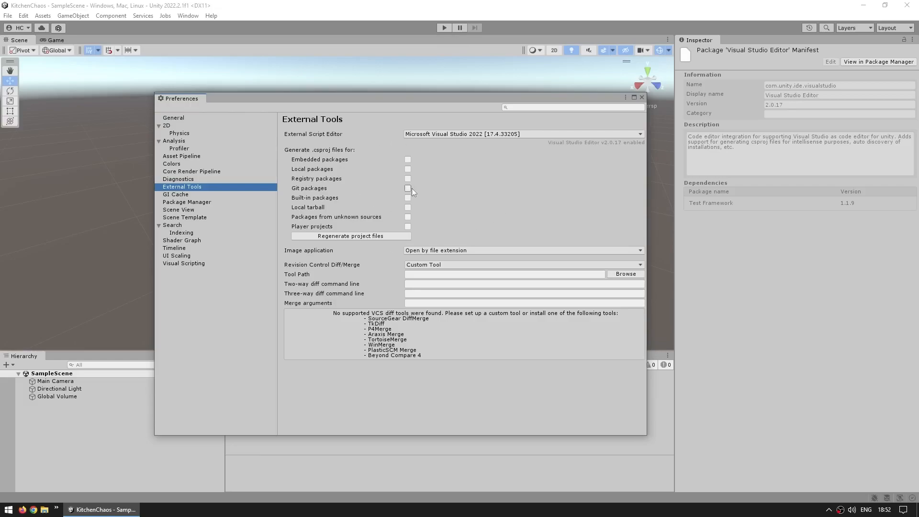
left_click(642, 97)
- Open the project's C# solution in Visual Studio and bring up its installed extensions
left_click(43, 16)
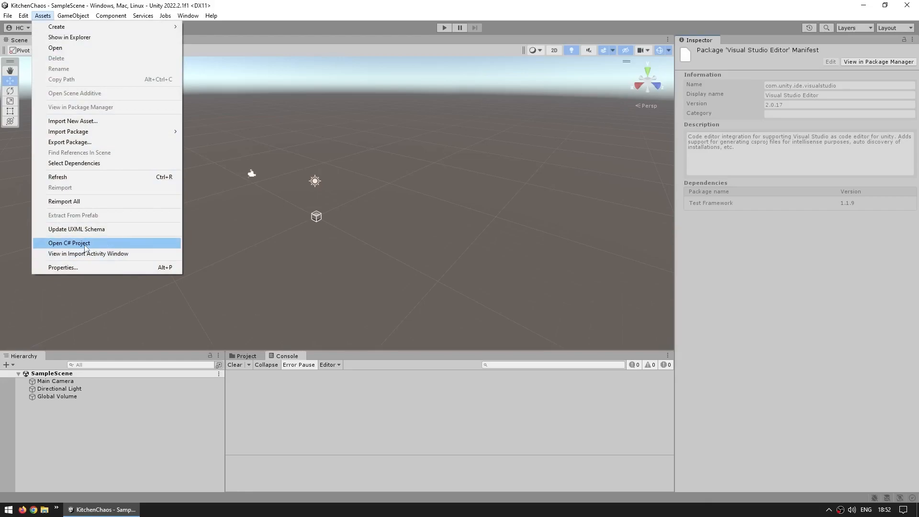
left_click(69, 243)
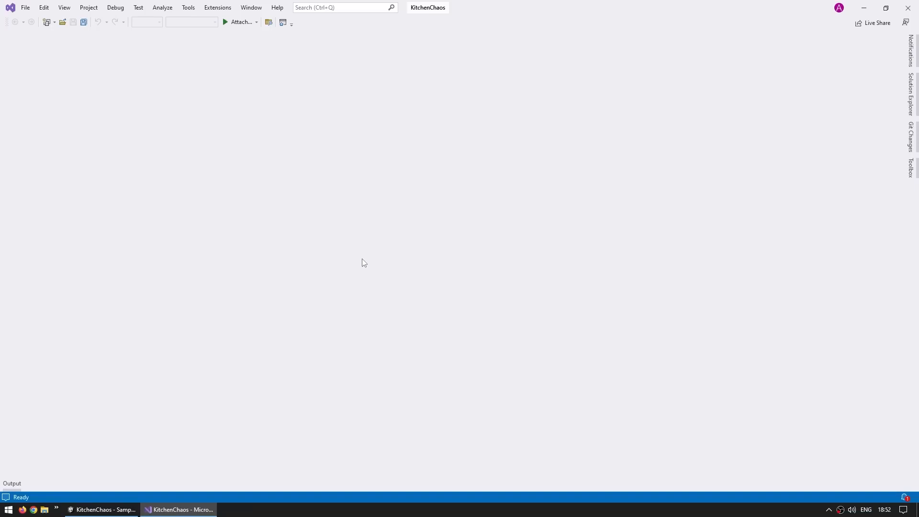
left_click(219, 8)
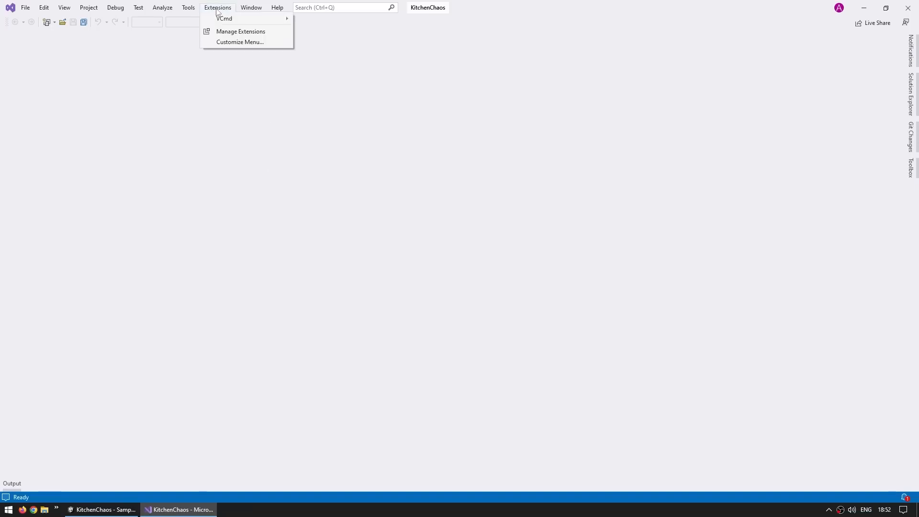
left_click(232, 31)
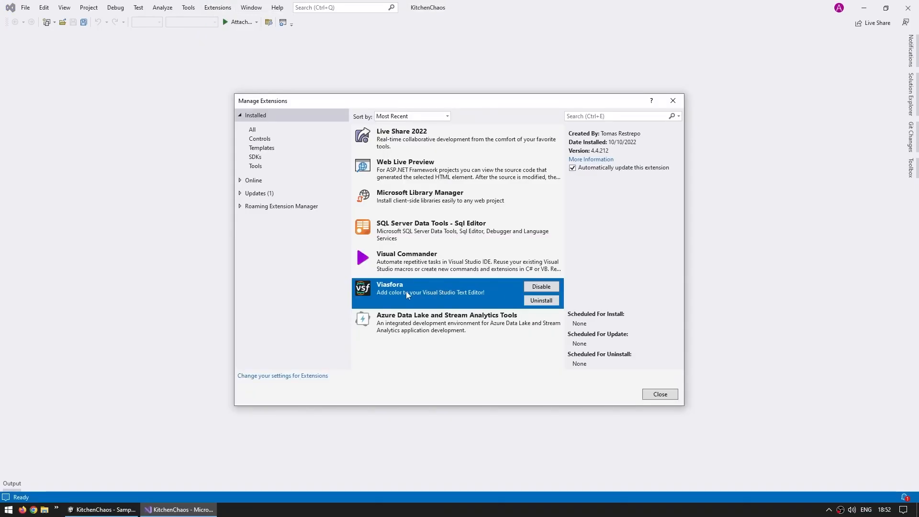
- Search the online extensions for viasfora and close the extension manager
left_click(254, 180)
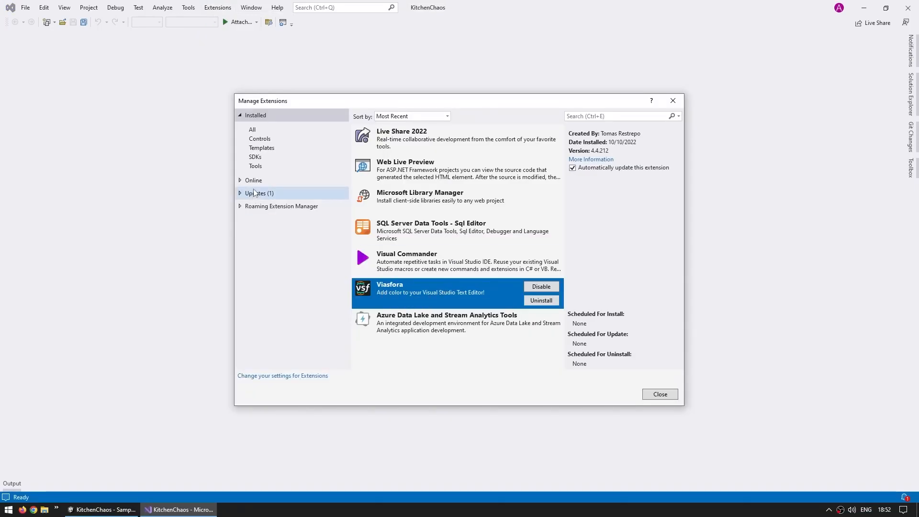
left_click(599, 116)
type("viasfora")
key("Return")
key("Escape")
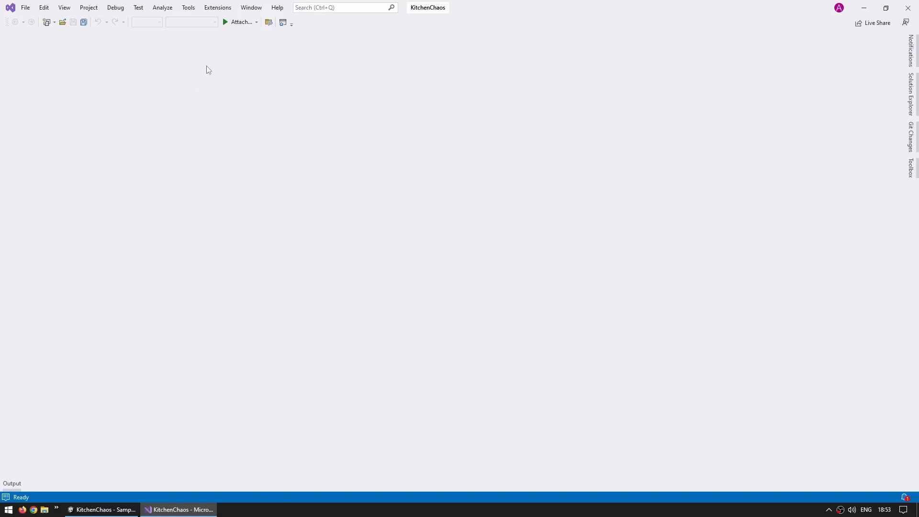
- Review Viasfora's general, Export / Import and Rainbow Braces settings in the Visual Studio options
left_click(188, 8)
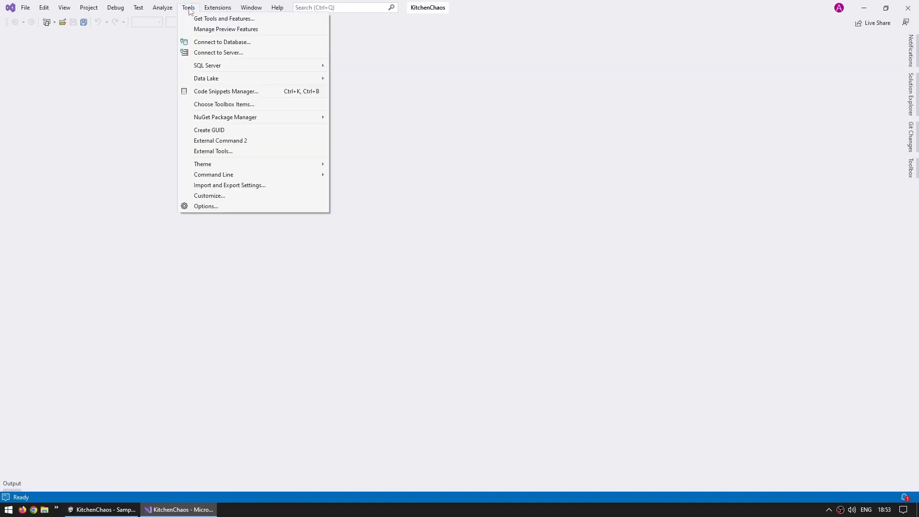
left_click(206, 206)
scroll(267, 238, "down", 1)
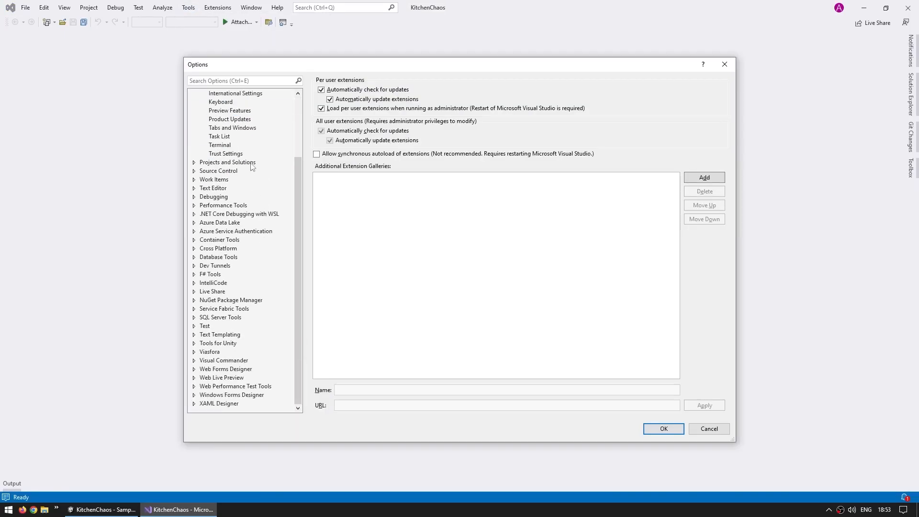
left_click(212, 353)
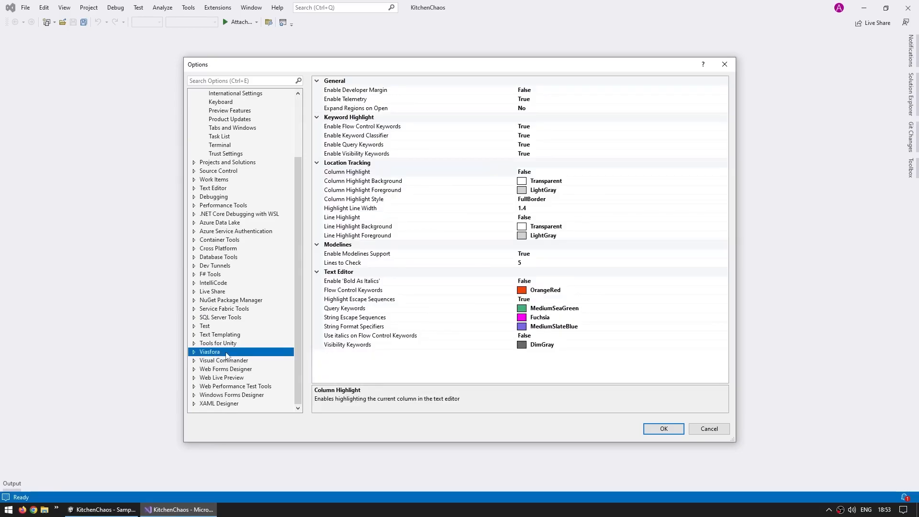
left_click(194, 353)
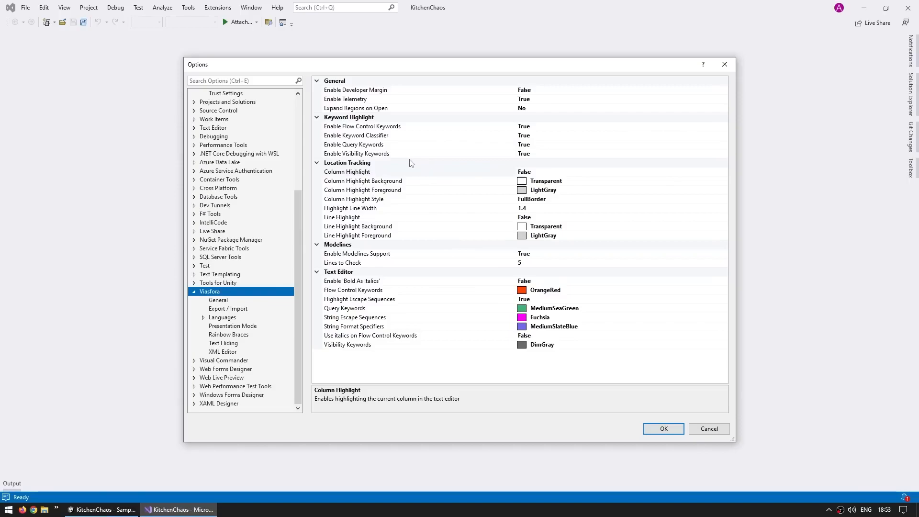
left_click(224, 309)
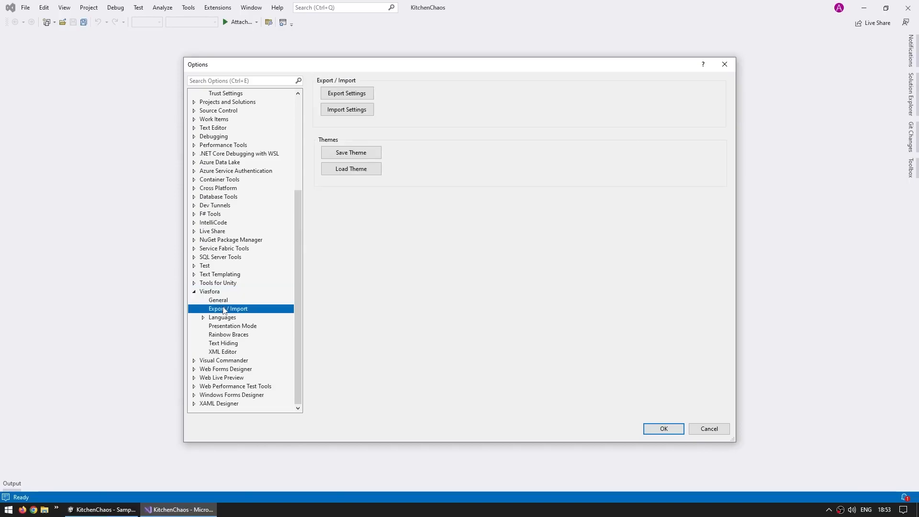
left_click(228, 334)
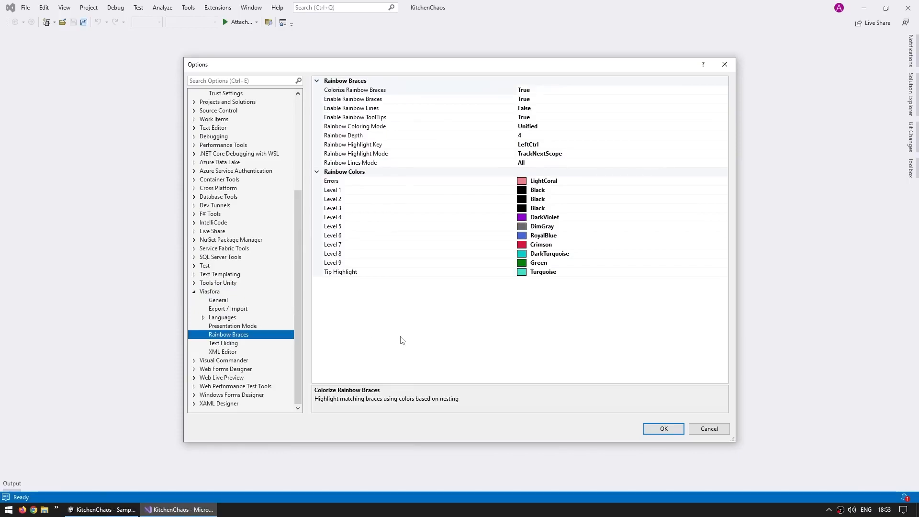
- Switch back to Unity and create a C# script named Testing in the project's Assets folder
key("Tab")
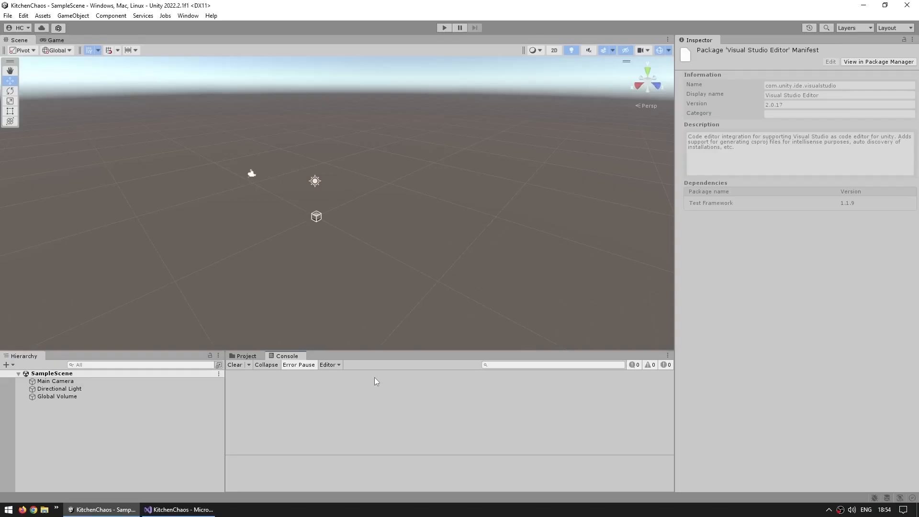
left_click(246, 356)
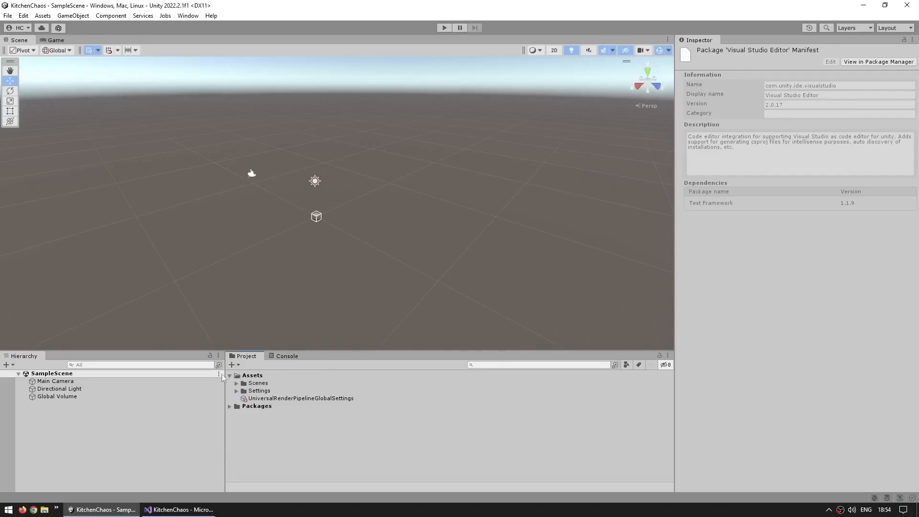
left_click(234, 366)
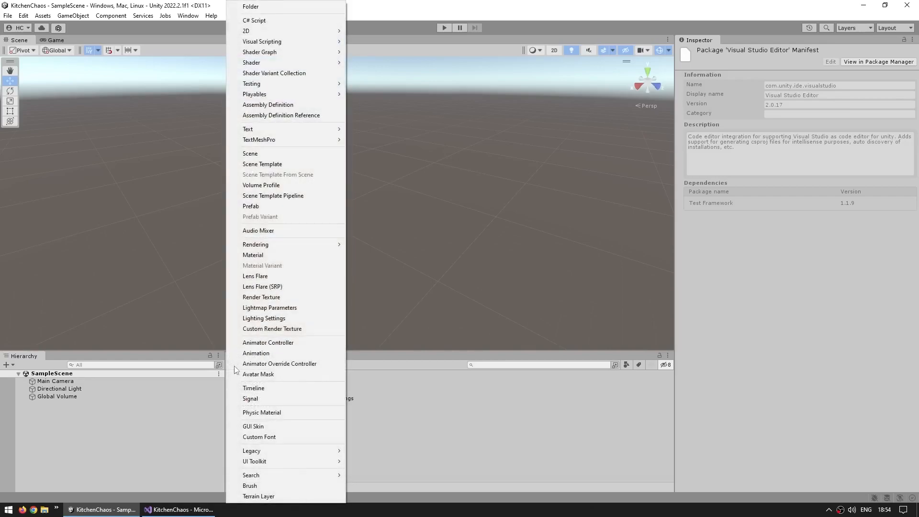
left_click(261, 25)
type("Testing")
key("Return")
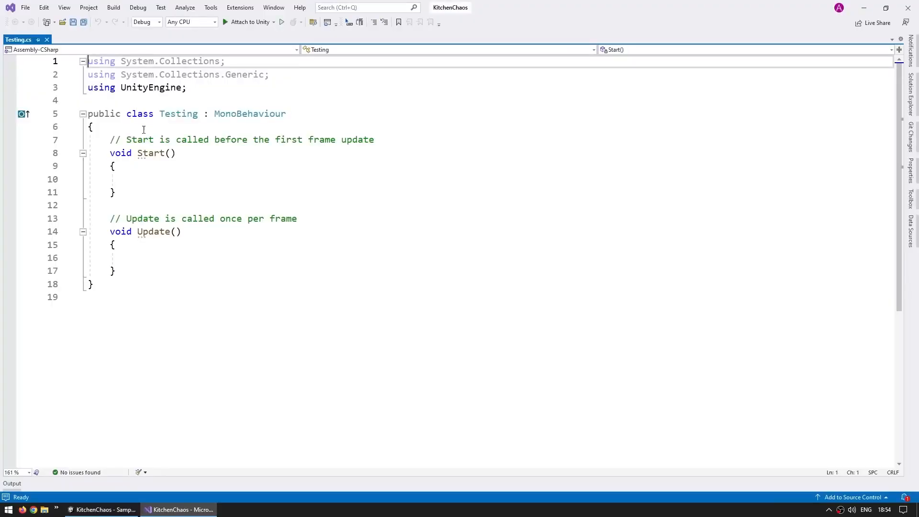
- Replace the template body of the Testing class with an empty one, opening brace on the class line
left_click_drag(94, 127, 362, 484)
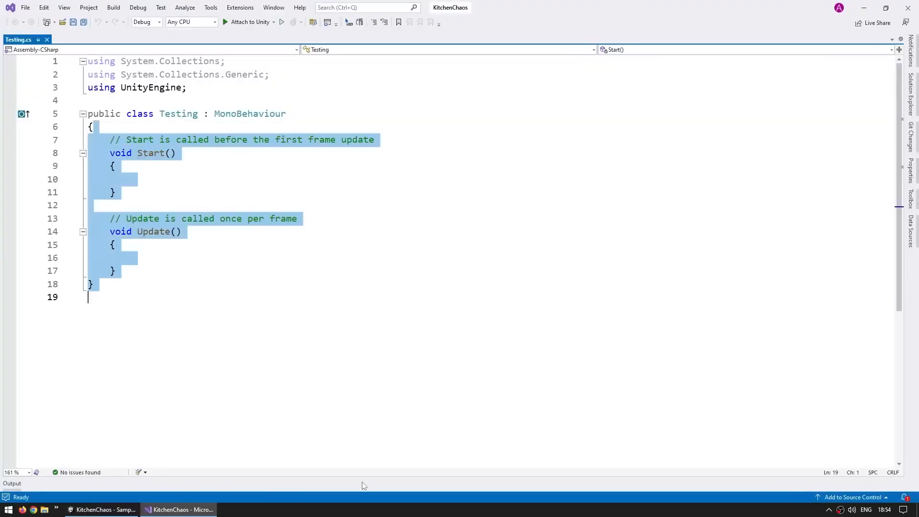
key("Return")
key("Return")
key("Return")
type("}")
- Write a private Start() with an if (transform == transform) block calling Update() and nested i and j loops to 10, plus an empty private Update()
key("Up")
key("Up")
key("Return")
key("Return")
type("p")
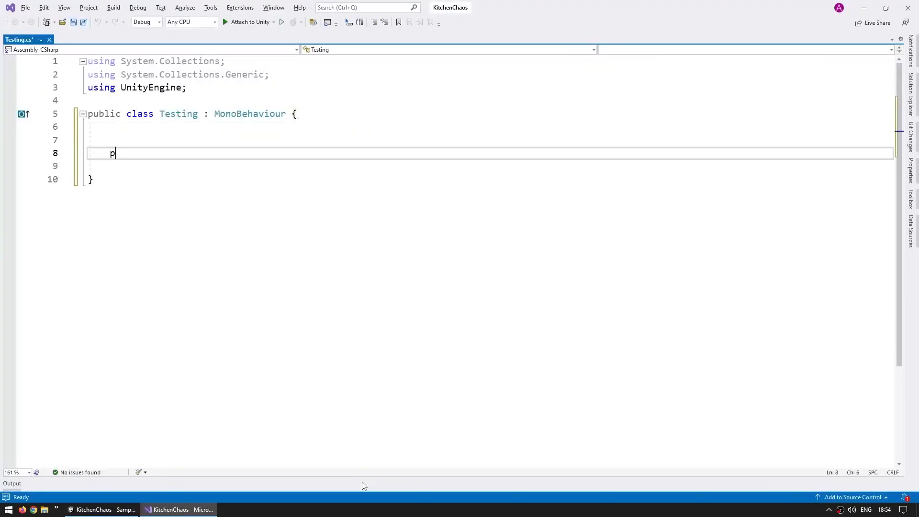
type("rivate void Start() {")
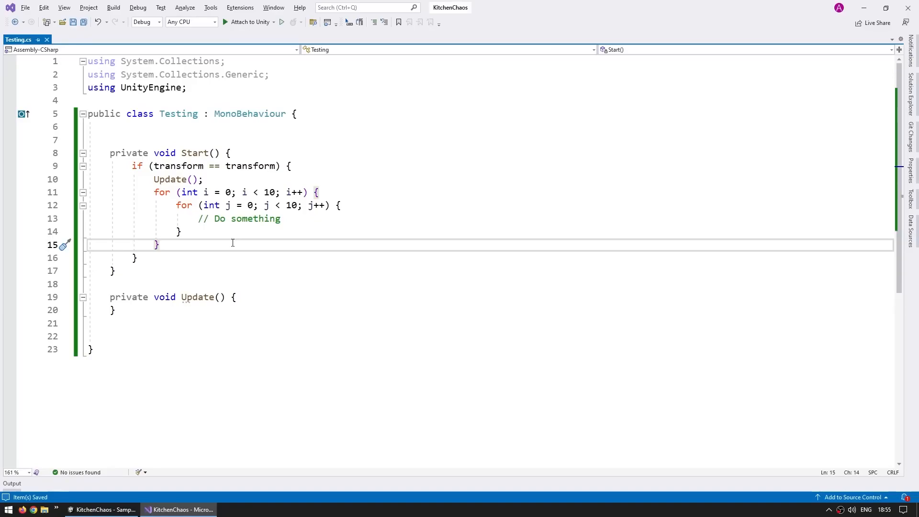
- Open the Visual Studio options and review the general and advanced Text Editor settings
left_click(291, 270)
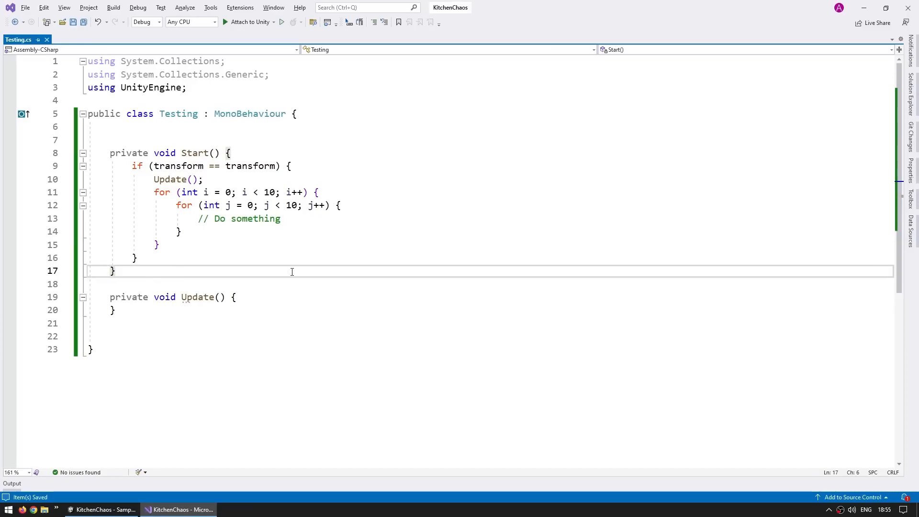
left_click(210, 7)
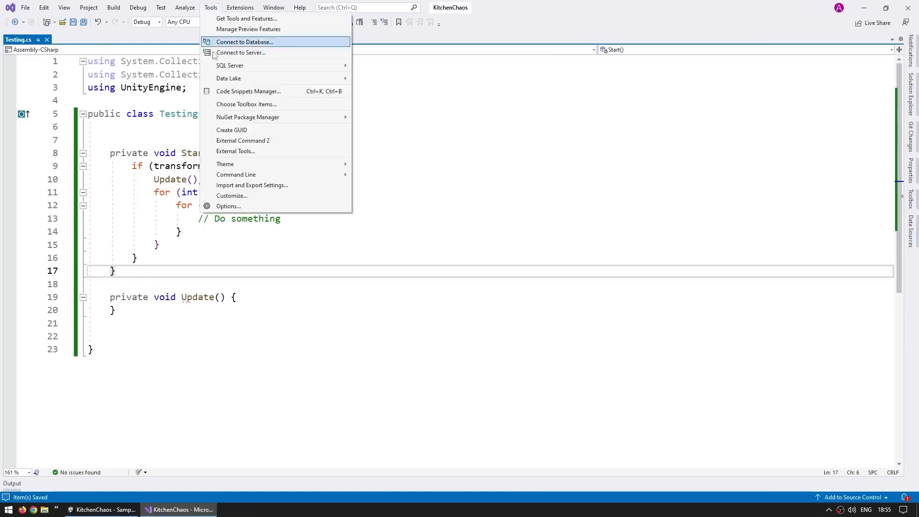
left_click(228, 206)
left_click(213, 127)
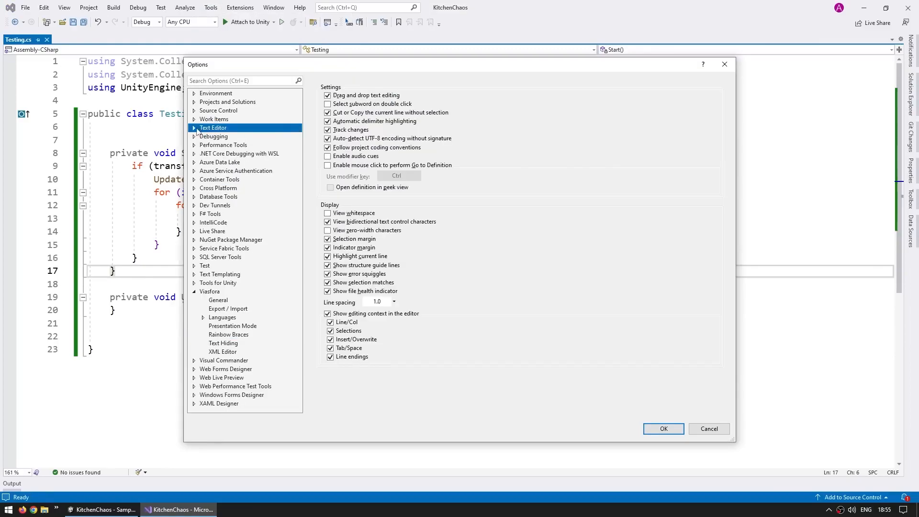
left_click(194, 128)
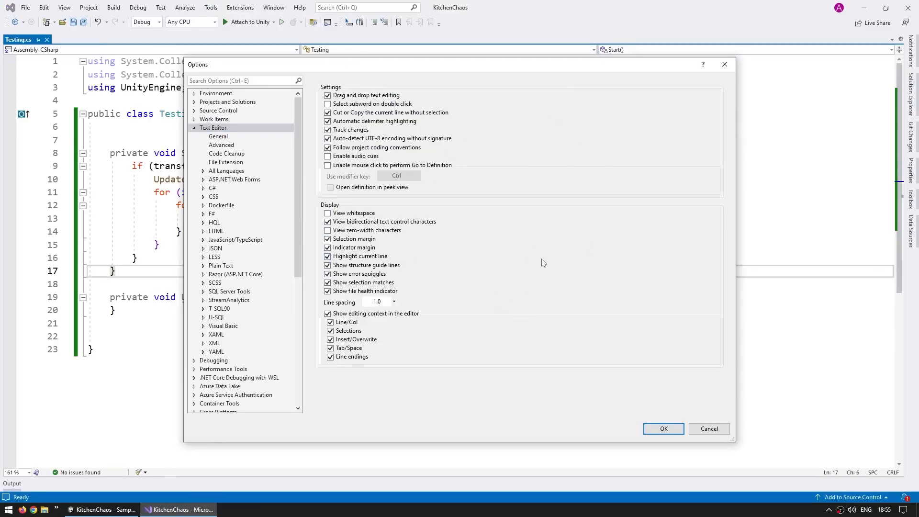
left_click(221, 146)
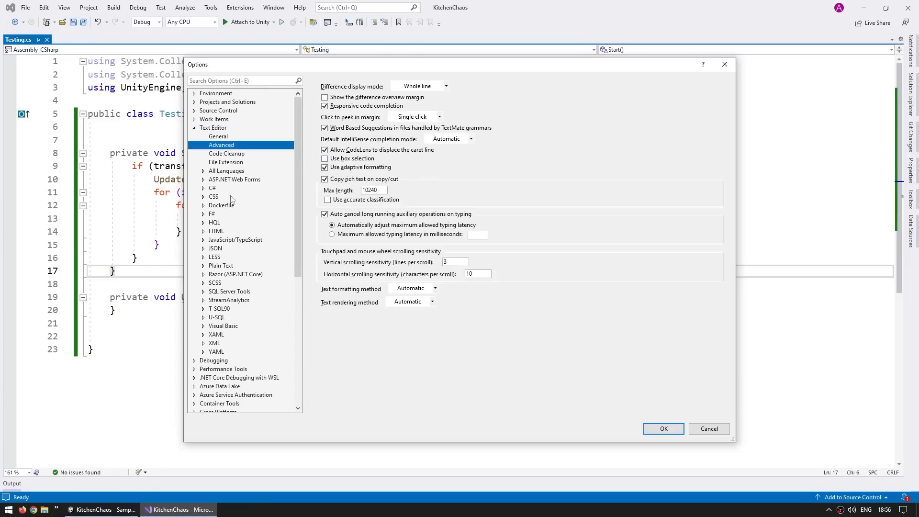
- Review the C# text editor settings for scroll bars, tabs, advanced and code style, down to the New Lines formatting options
left_click(213, 191)
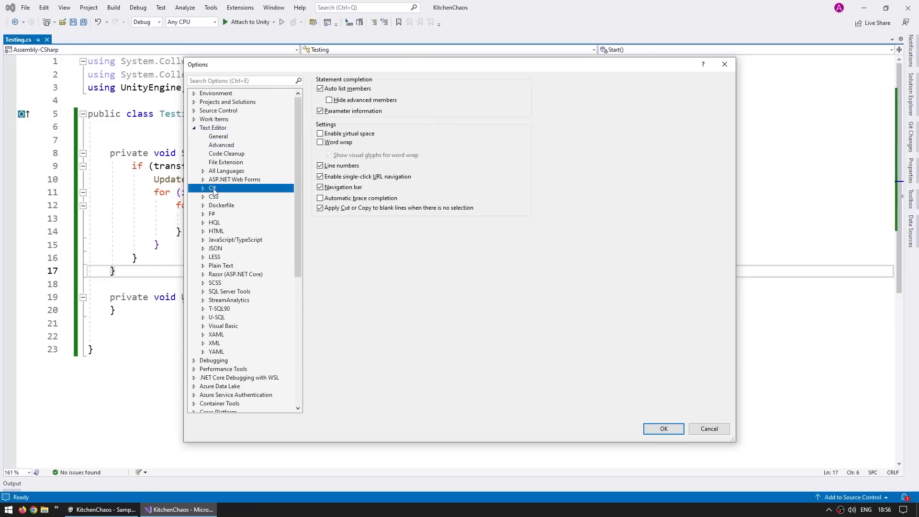
double_click(214, 191)
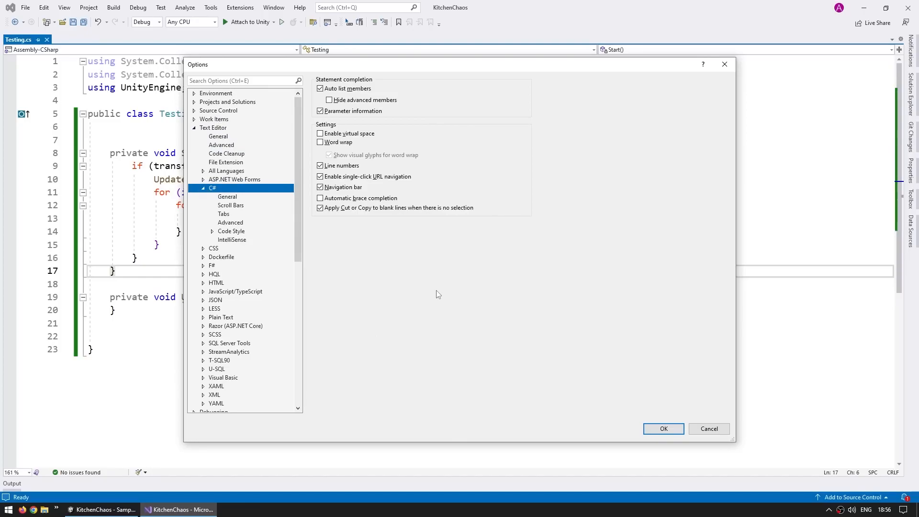
left_click(232, 205)
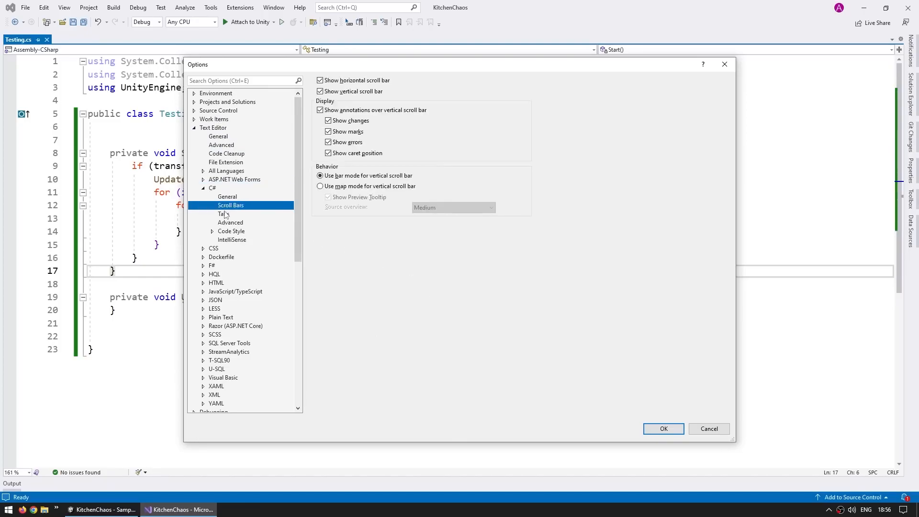
left_click(225, 214)
left_click(231, 222)
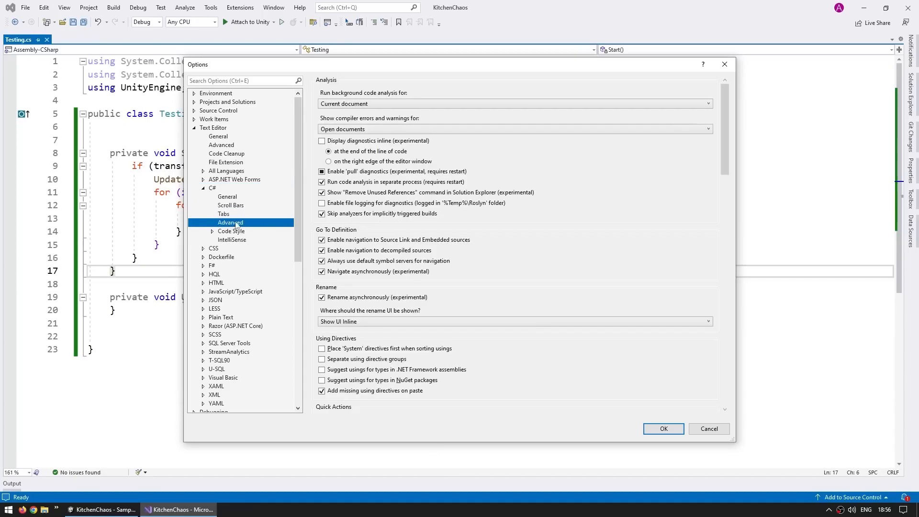
left_click(239, 232)
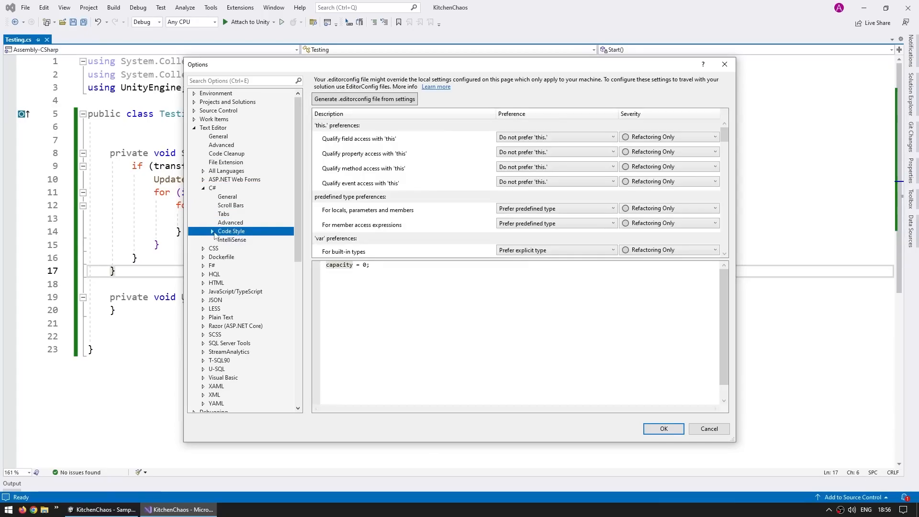
left_click(212, 231)
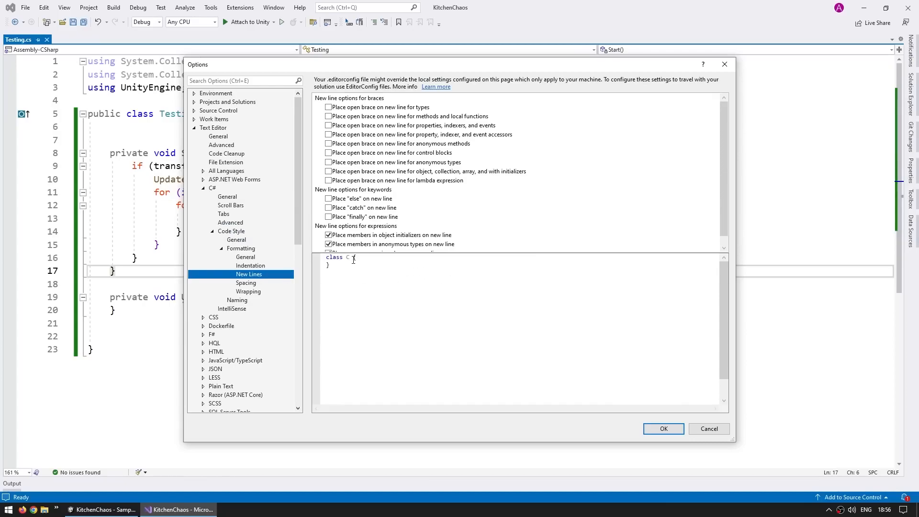
- Preview "Place open brace on new line for types" by enabling it, disable it again and accept the options
left_click_drag(351, 260, 359, 271)
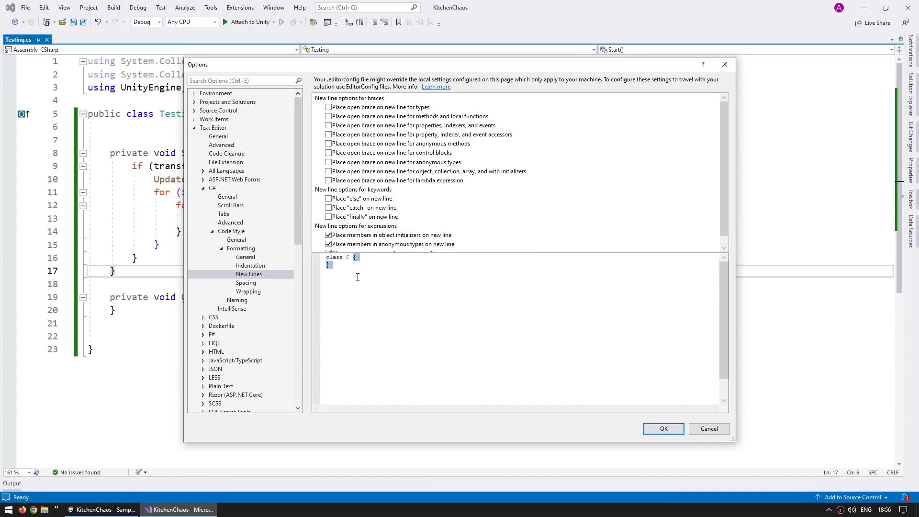
left_click(328, 108)
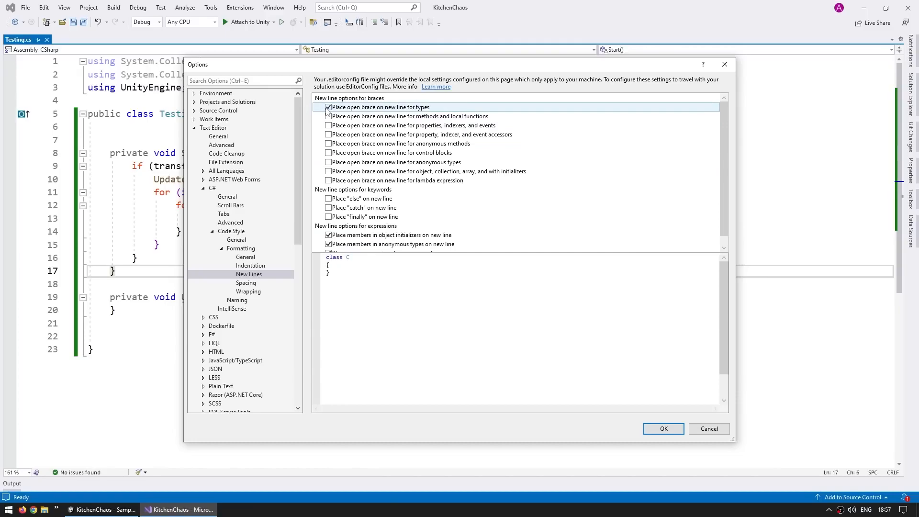
left_click(328, 108)
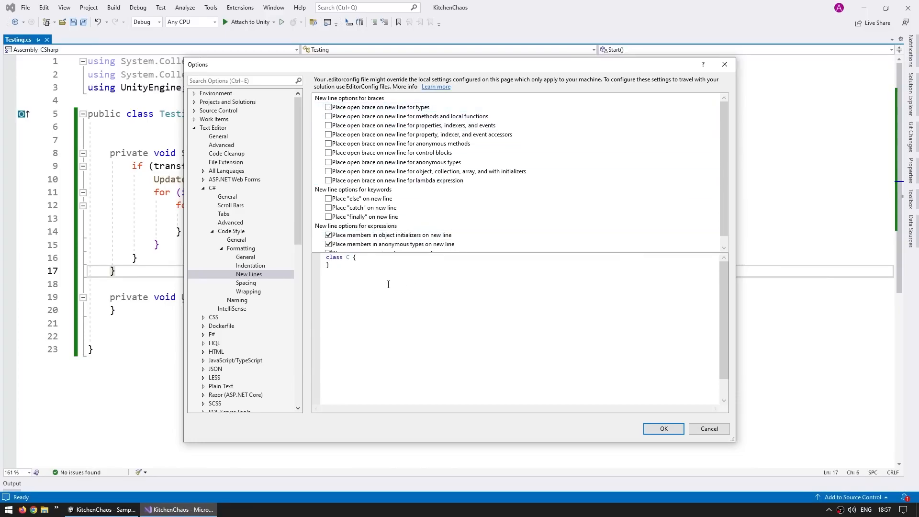
left_click(662, 428)
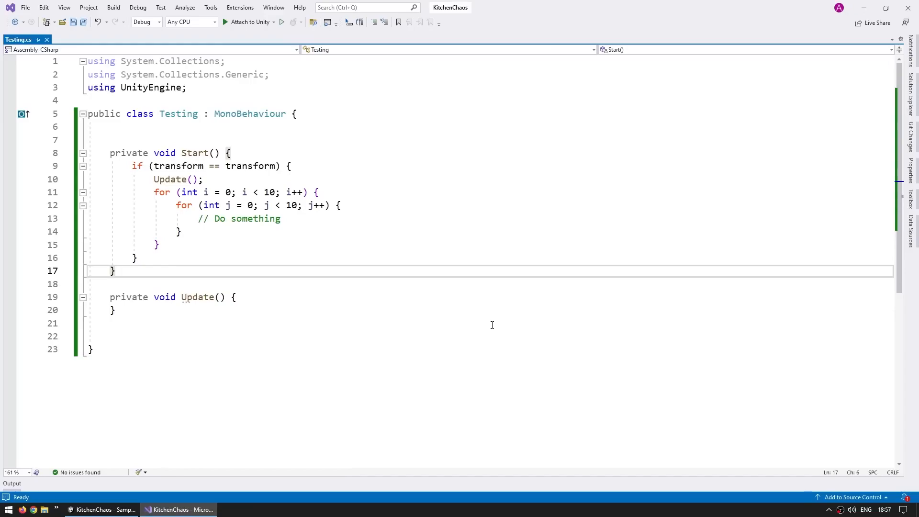
- Close Testing.cs, switch back to Unity and delete the Testing script from the Assets folder
left_click(47, 39)
key("alt+Tab")
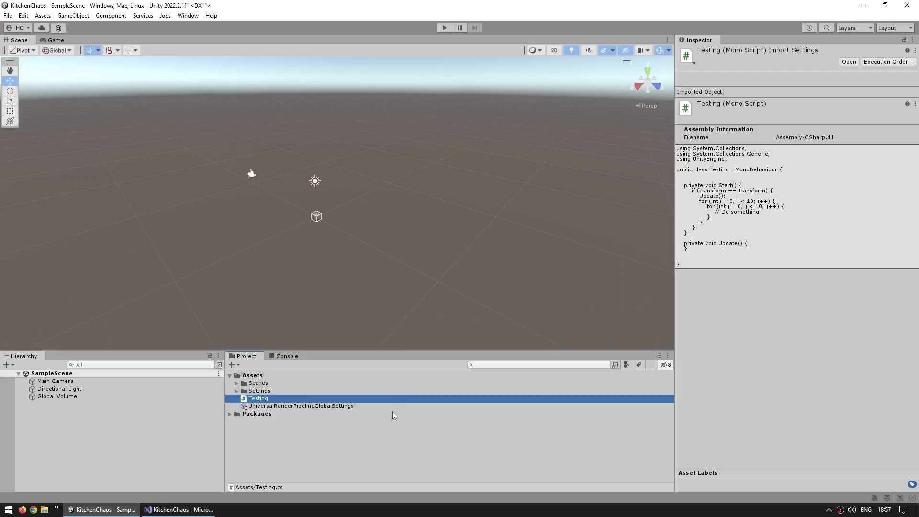
key("Delete")
key("Return")
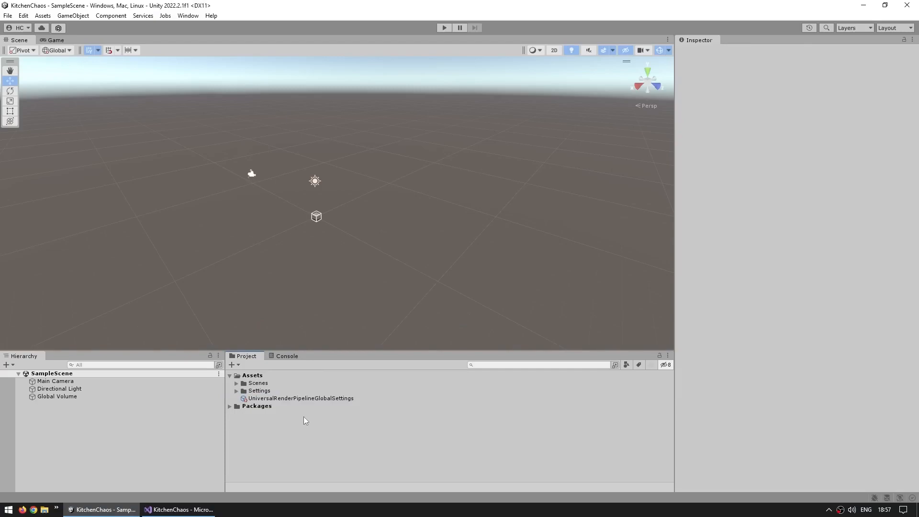
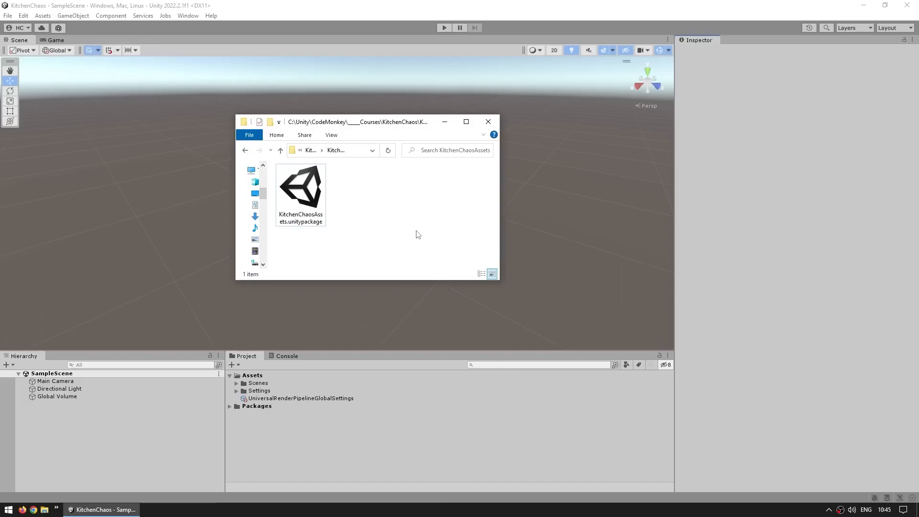
- Import all items of KitchenChaosAssets.unitypackage into the project's Assets folder
left_click(300, 200)
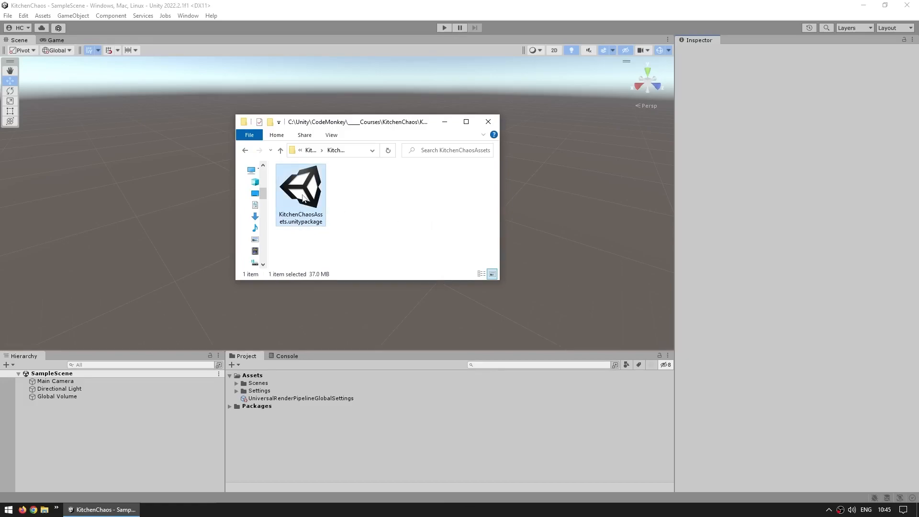
left_click_drag(302, 198, 324, 448)
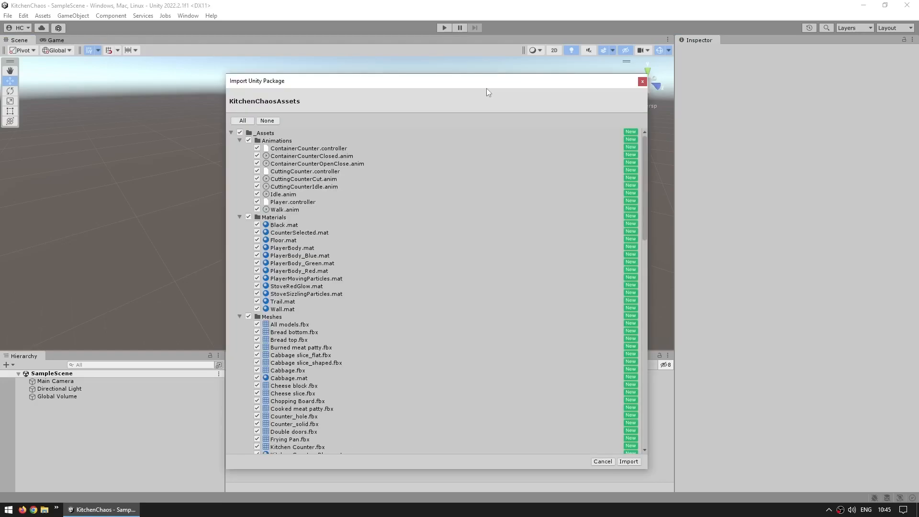
left_click(245, 122)
left_click(635, 462)
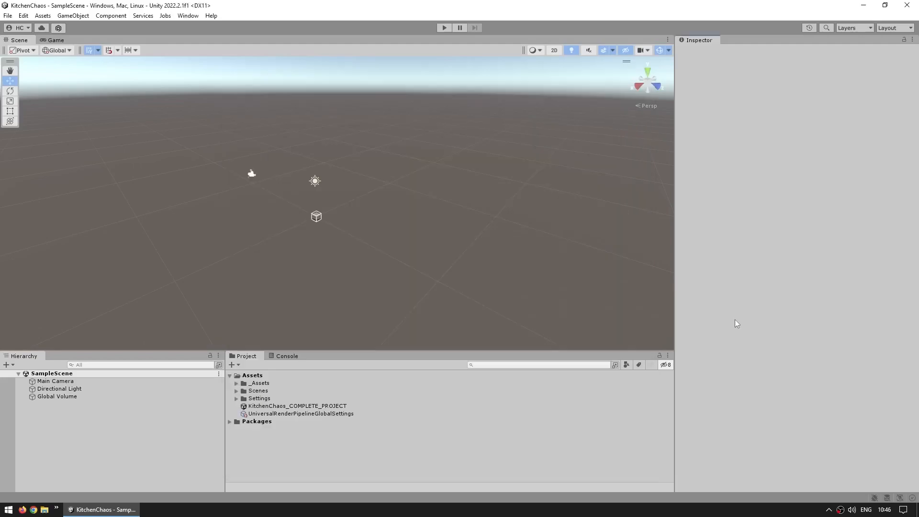
- Look through the subfolders of the imported _Assets folder, including Meshes and PrefabsVisuals
left_click(247, 383)
left_click(236, 383)
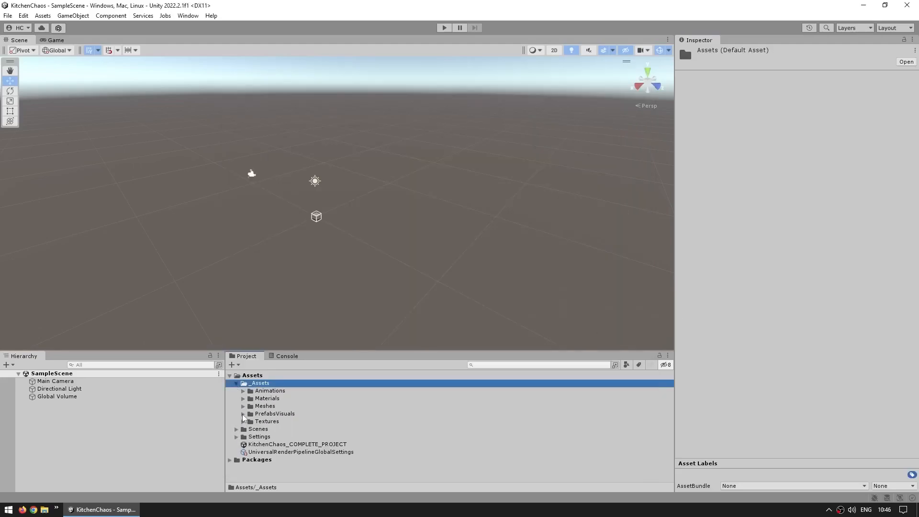
left_click(243, 414)
left_click(243, 407)
left_click(243, 406)
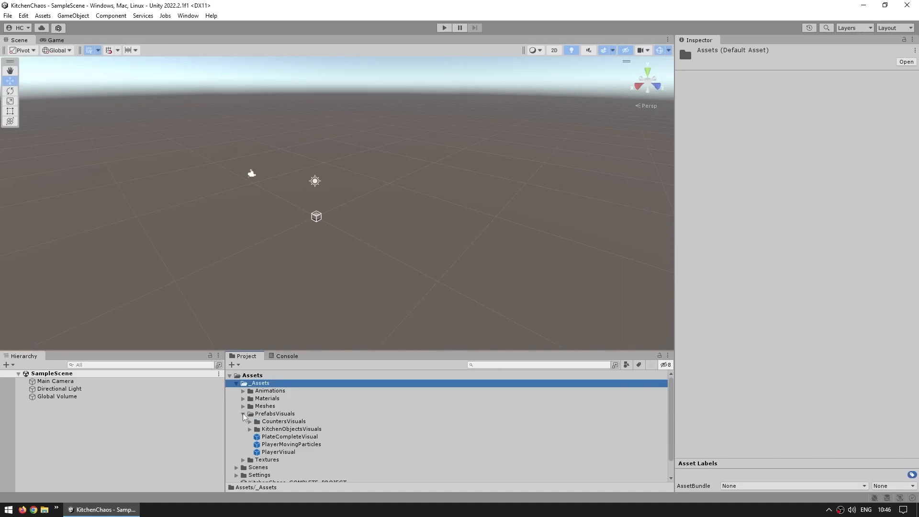
left_click(243, 414)
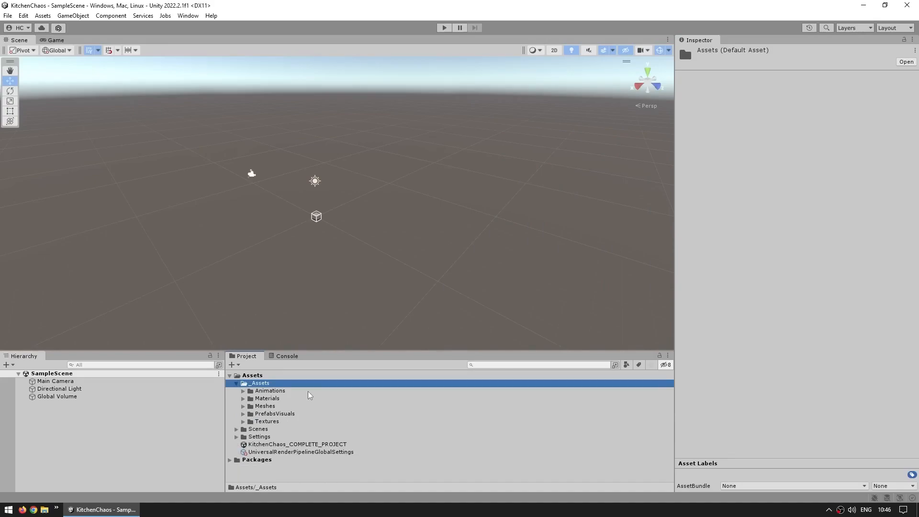
- Delete the KitchenChaos_COMPLETE_PROJECT package from the Assets folder
left_click(321, 446)
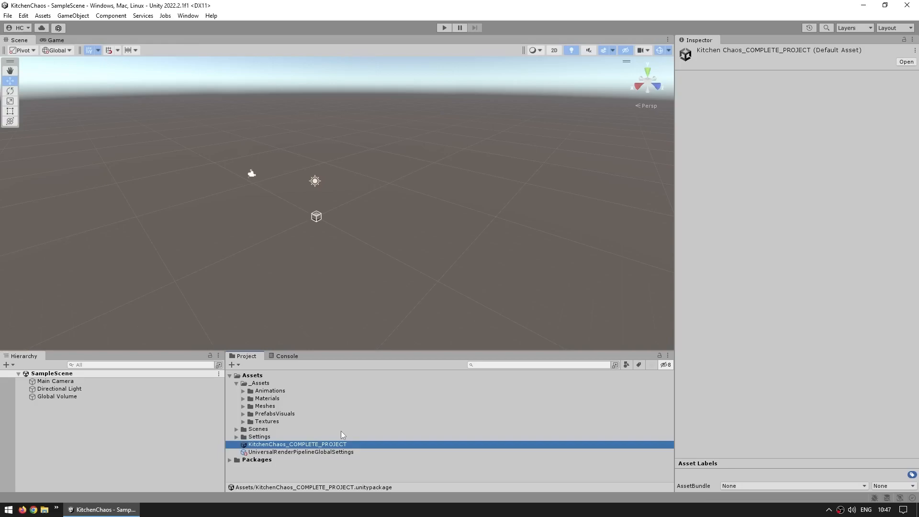
key("Delete")
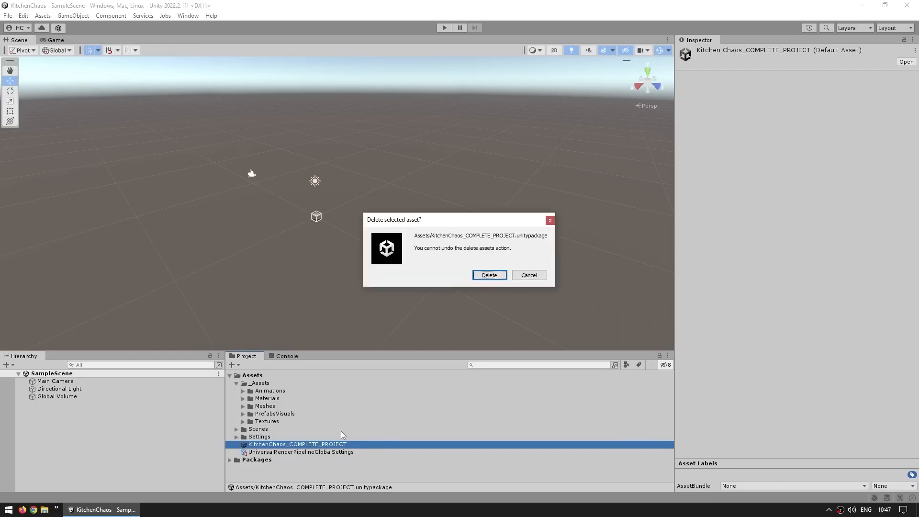
left_click(494, 275)
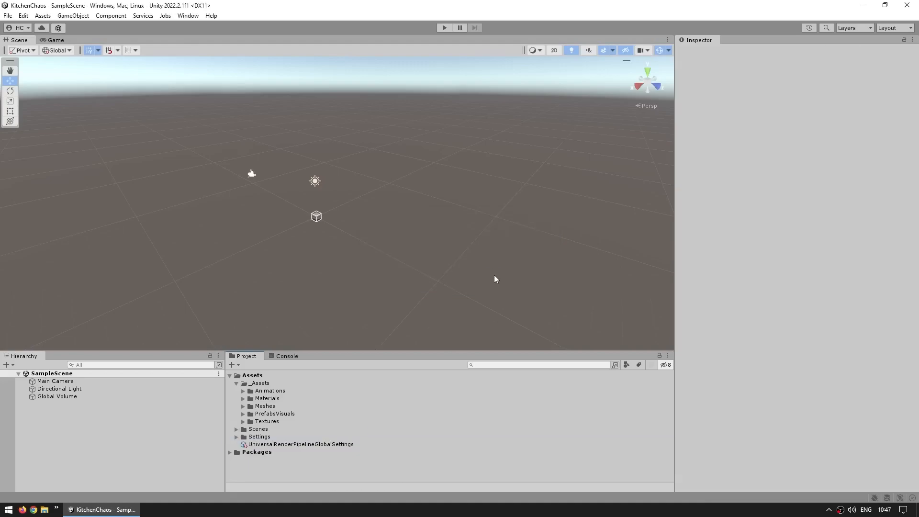
- Preview the container, cutting and trash counter prefabs in PrefabsVisuals/CountersVisuals, using an enlarged preview
left_click(243, 413)
left_click(250, 421)
scroll(286, 415, "down", 2)
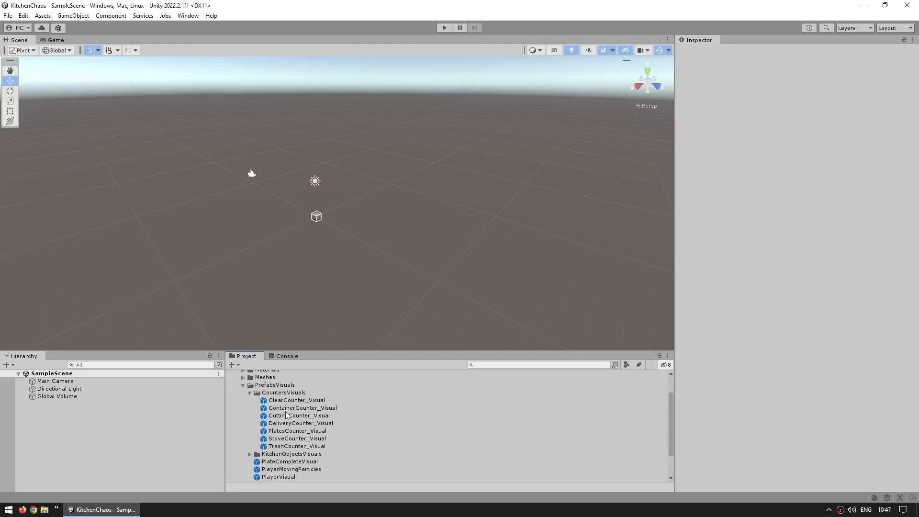
left_click(286, 407)
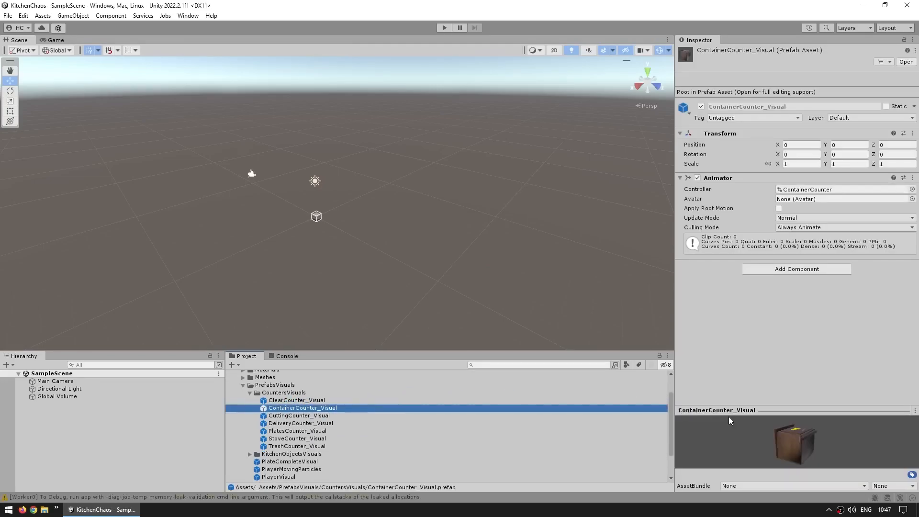
left_click(758, 410)
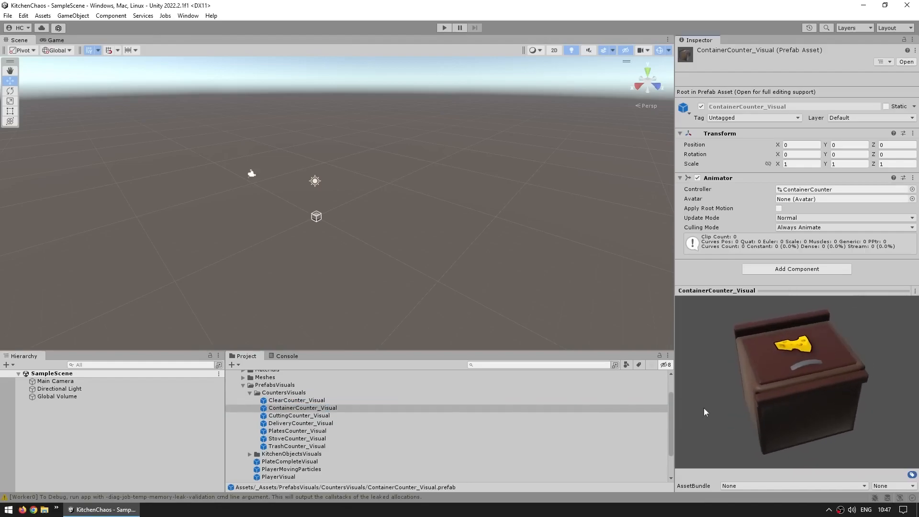
left_click(287, 415)
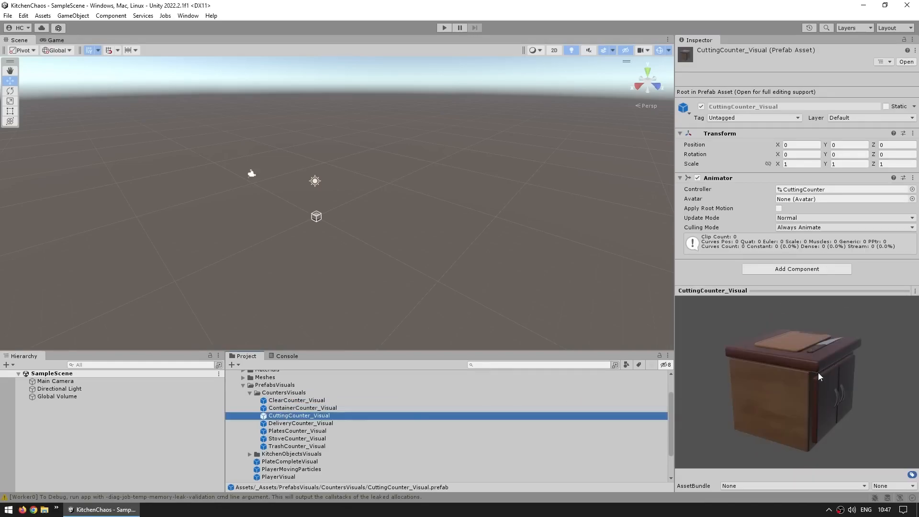
left_click(293, 445)
left_click_drag(737, 373, 757, 397)
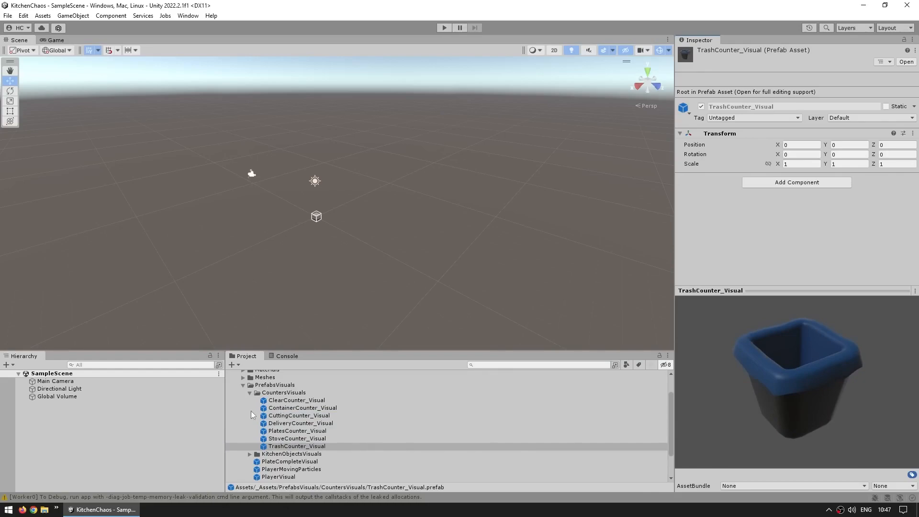
- Preview the cheese block, burned meat patty and plate prefabs in the KitchenObjectsVisuals folder
left_click(250, 453)
scroll(268, 441, "down", 3)
left_click(289, 427)
mouse_move(754, 402)
left_mouse_down()
mouse_move(738, 401)
mouse_move(763, 412)
left_mouse_up()
left_click(299, 442)
left_click(285, 465)
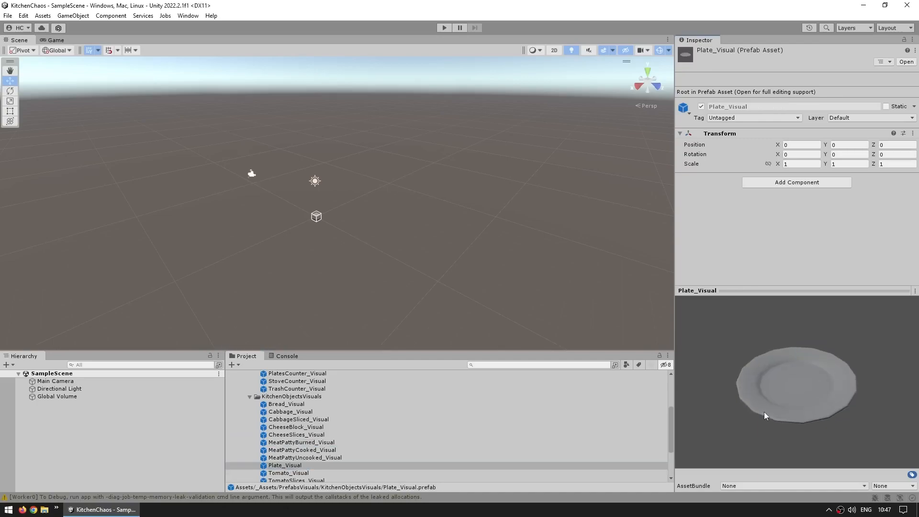
left_click(467, 465)
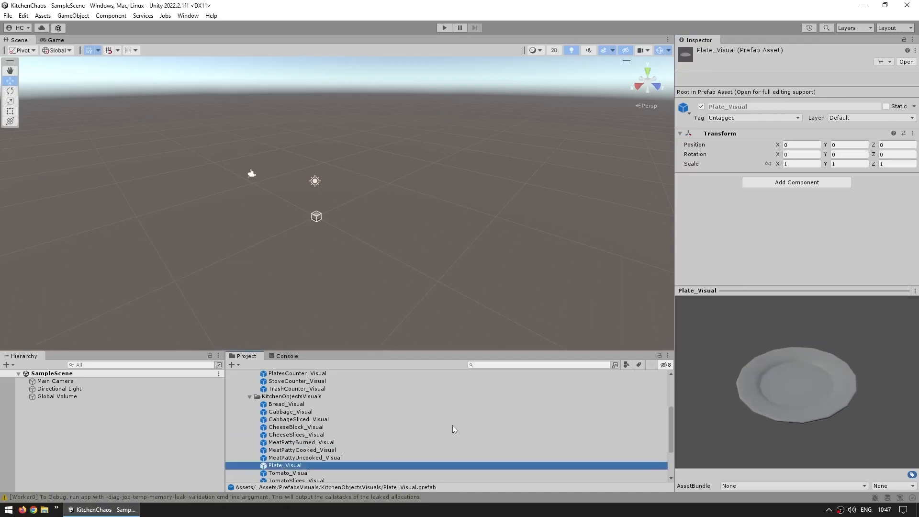
scroll(452, 429, "down", 3)
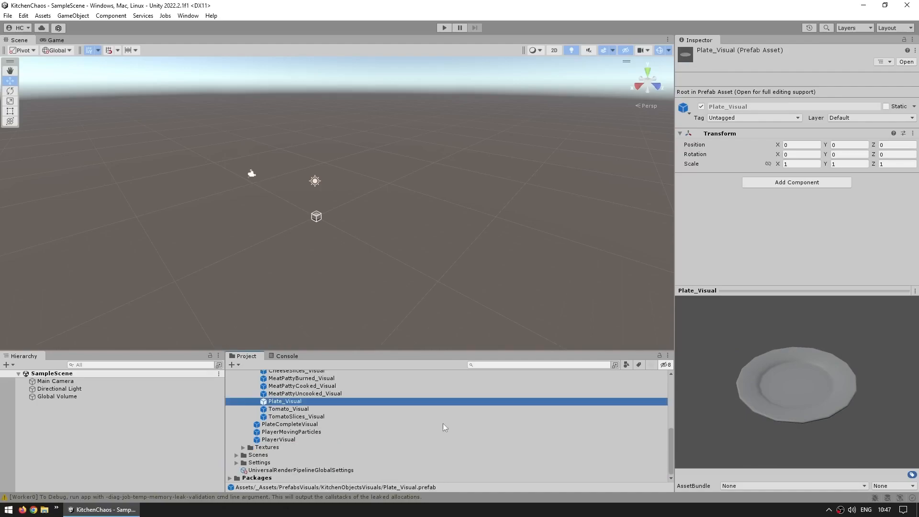
- Browse the Textures folder and its Icons subfolder, previewing several of the images
left_click(243, 447)
scroll(287, 443, "down", 1)
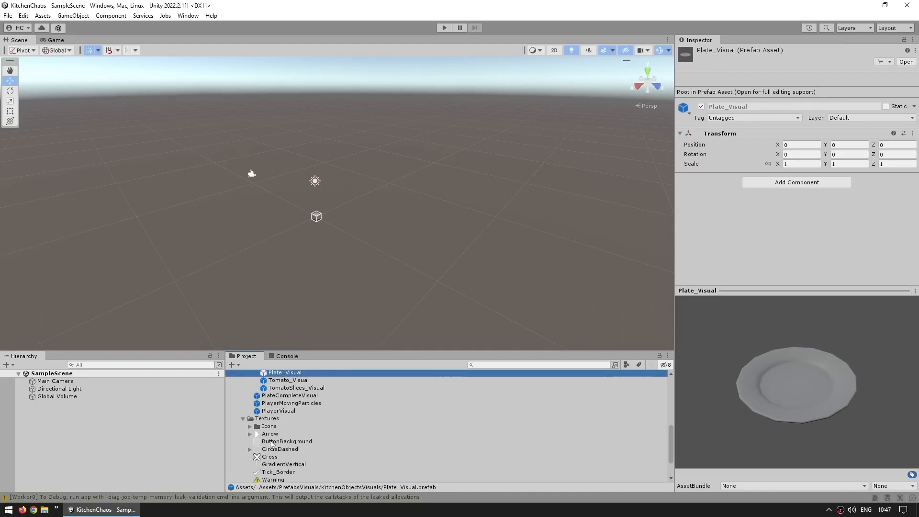
scroll(287, 429, "down", 1)
left_click(249, 397)
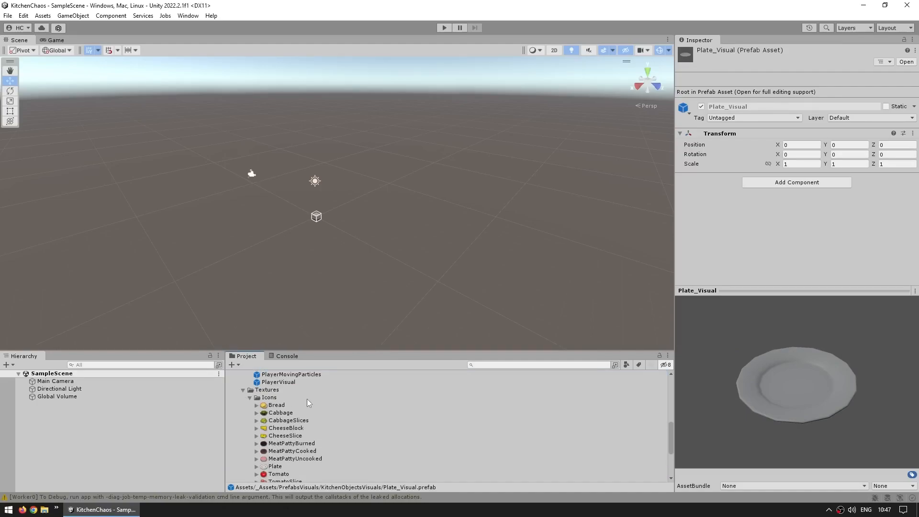
scroll(305, 398, "down", 1)
left_click(290, 399)
left_click(281, 422)
left_click(290, 399)
left_click(283, 384)
left_click(330, 445)
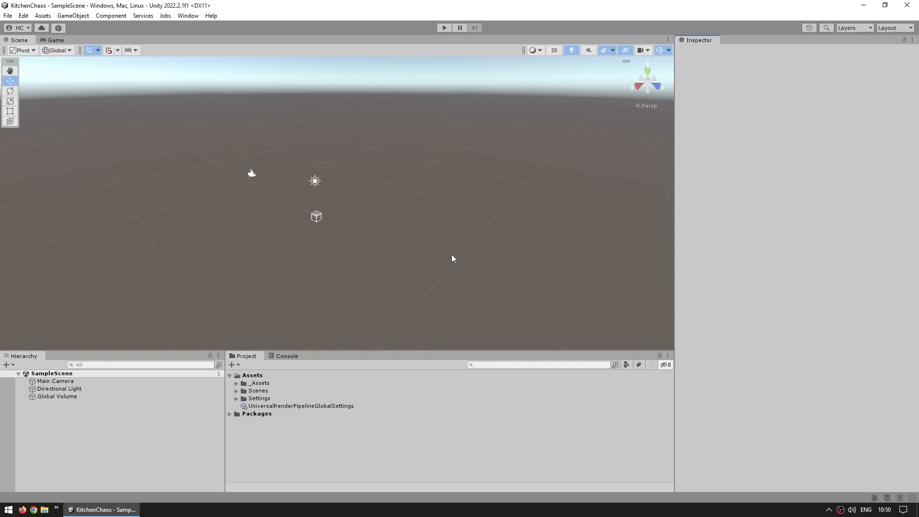
- Rename SampleScene in the Scenes folder as GameScene
left_click(236, 391)
left_click(253, 390)
left_click(261, 400)
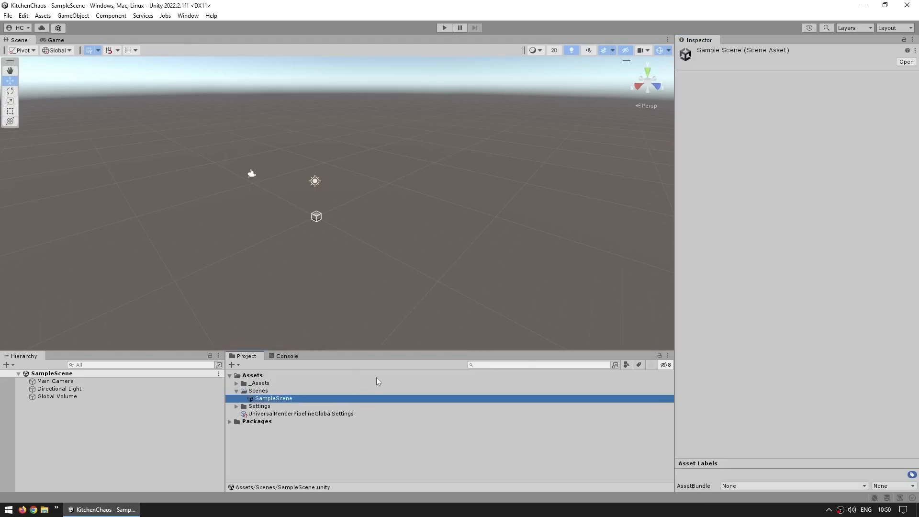
key("F2")
type("GameSc")
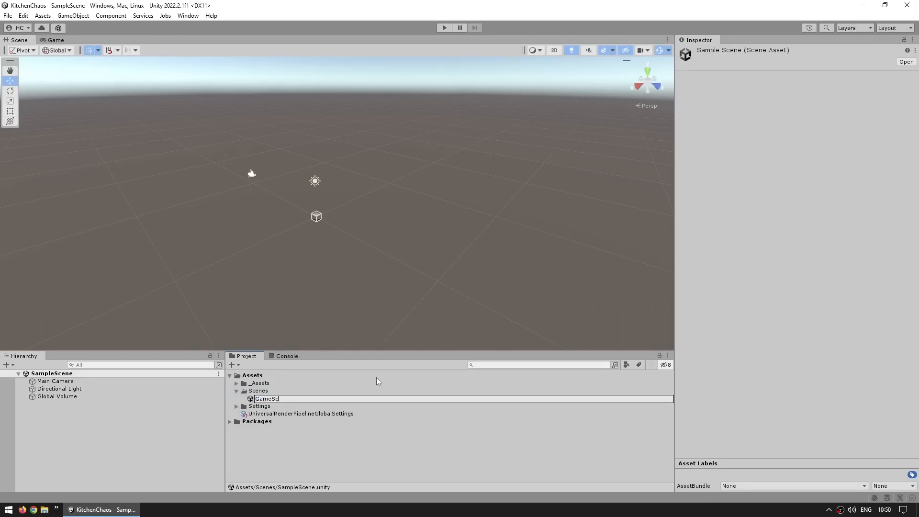
type("ene")
key("Return")
left_click(187, 428)
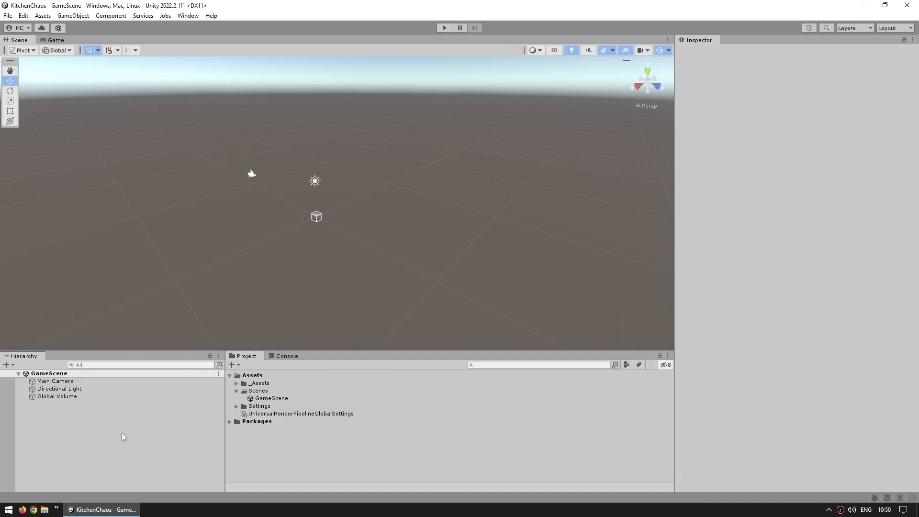
- Locate the profile asset used by the Global Volume and delete SampleSceneProfile from the Settings folder
left_click(67, 397)
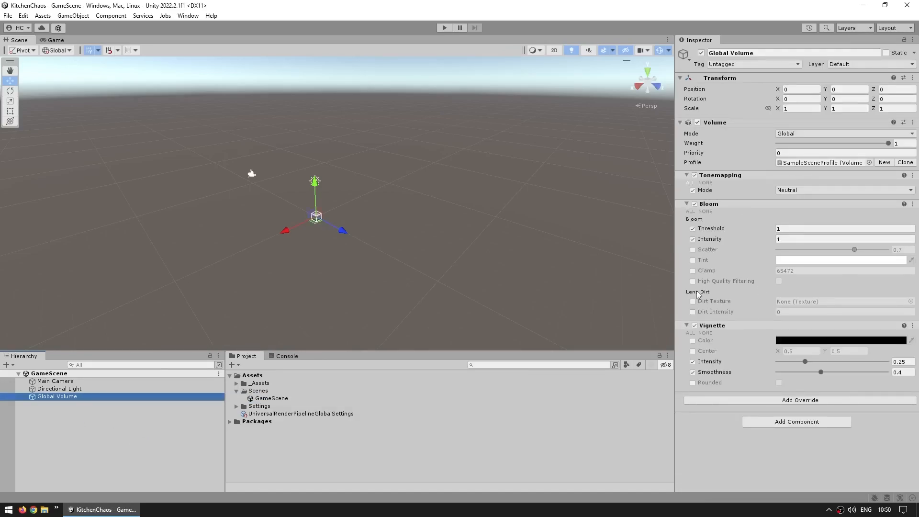
left_click(701, 162)
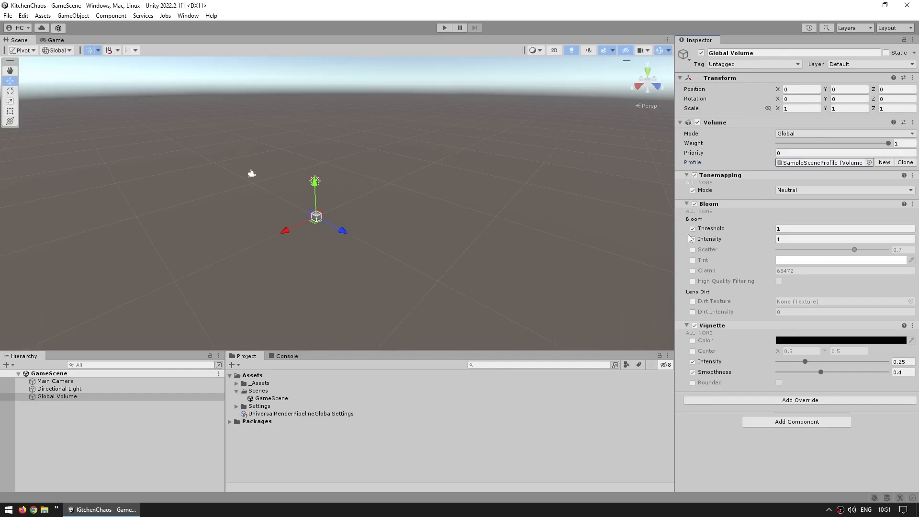
left_click(808, 163)
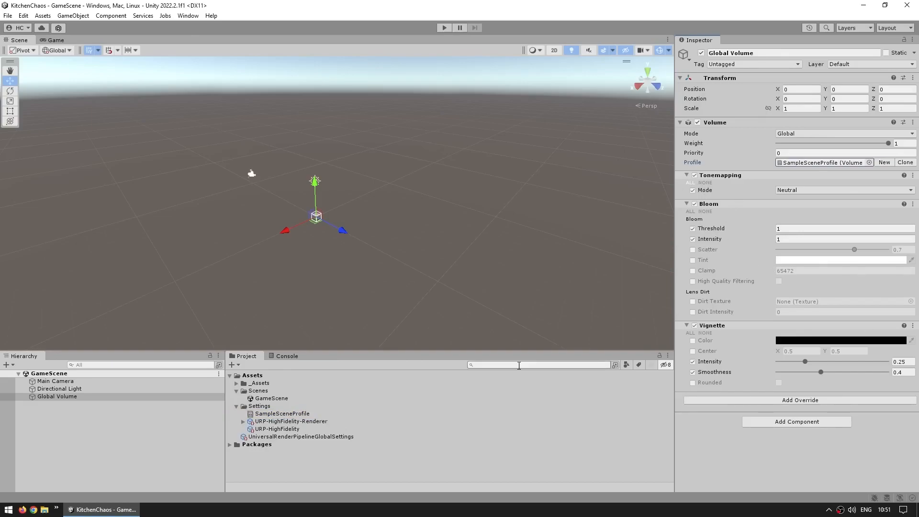
left_click(276, 414)
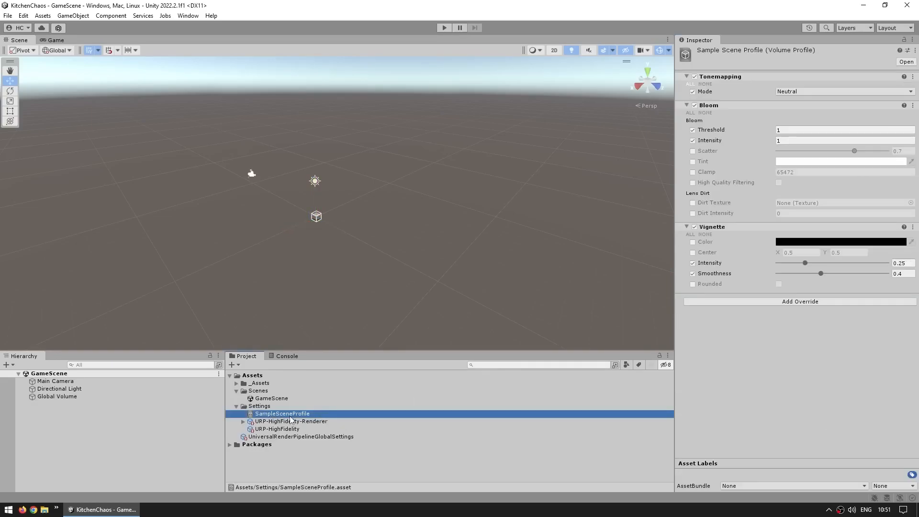
key("Delete")
key("Return")
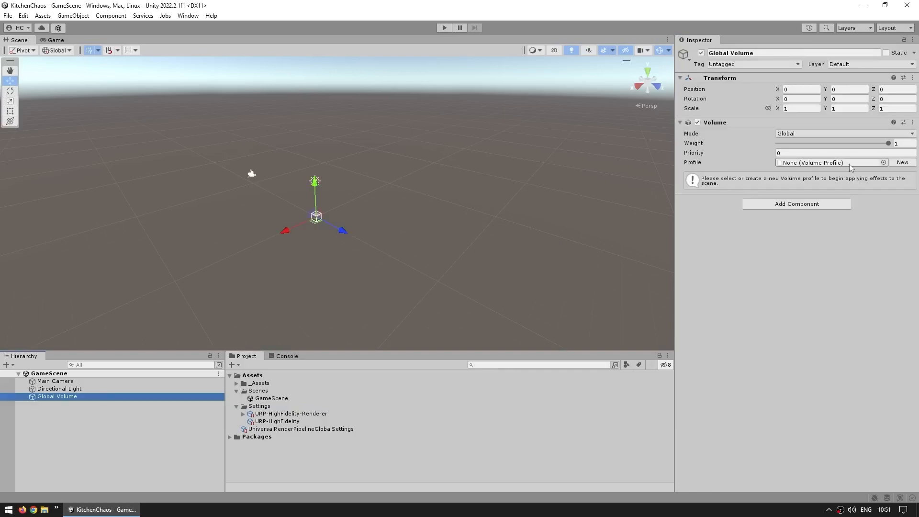
- Create a new volume profile for the Global Volume and look over the available Post-processing overrides
left_click(901, 164)
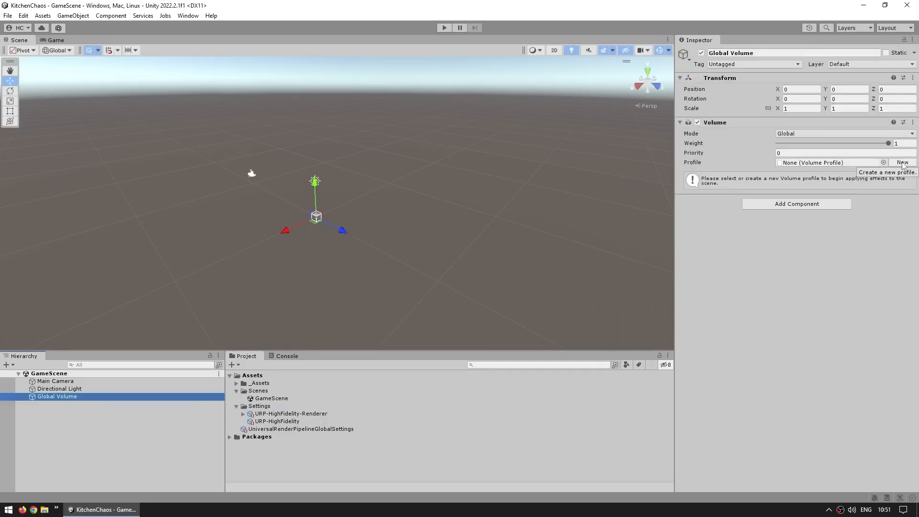
left_click(810, 199)
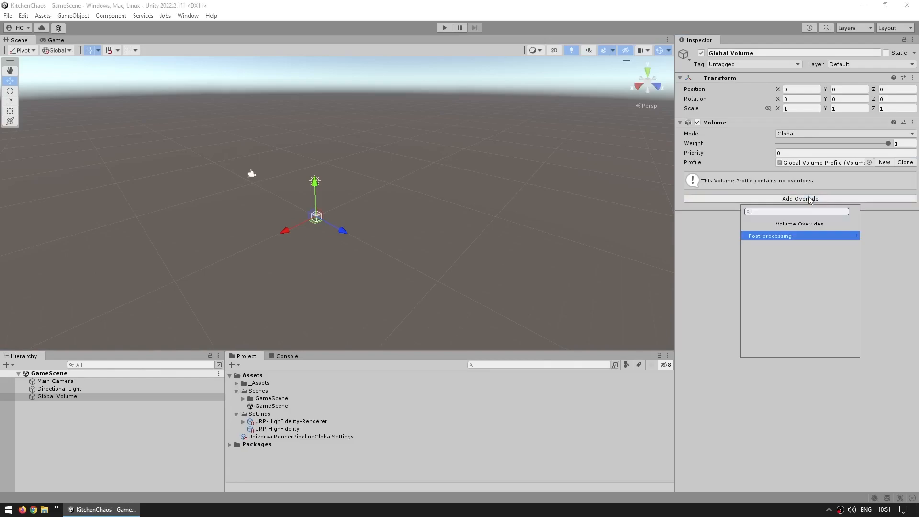
left_click(777, 235)
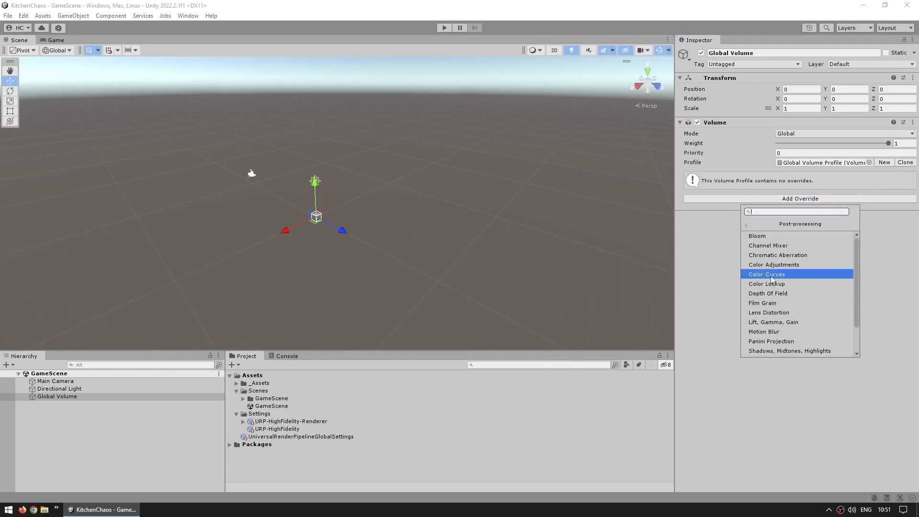
left_click(696, 268)
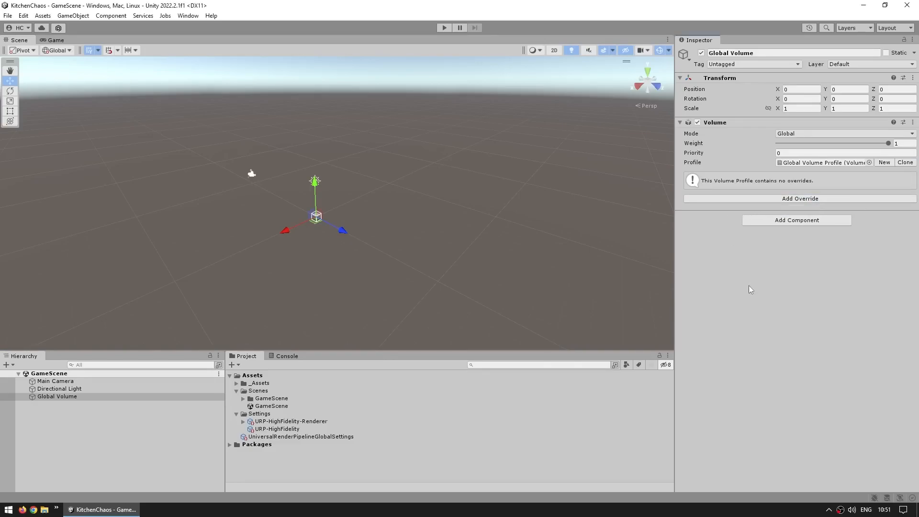
- Add a 3D plane to GameScene and name it Floor
right_click(123, 445)
mouse_move(164, 334)
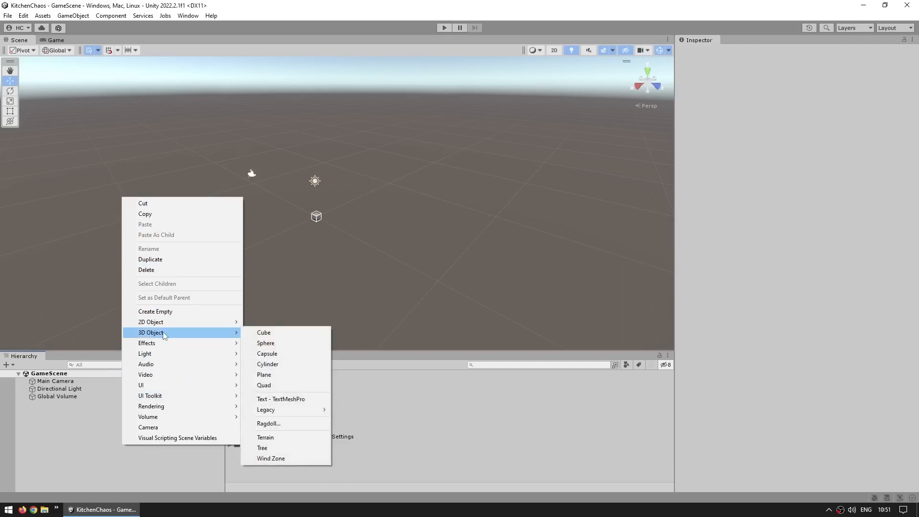
left_click(264, 375)
type("Floor")
key("Return")
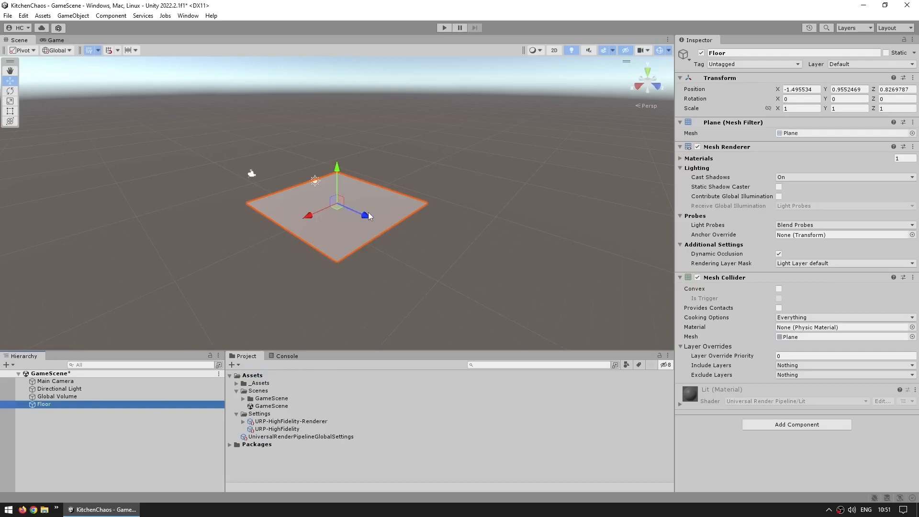
left_click(700, 91)
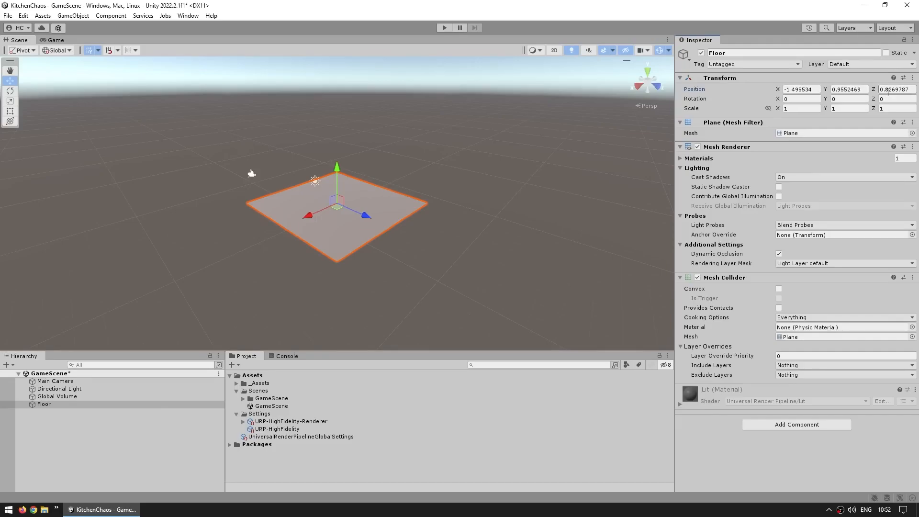
- Set the Floor's position to 0 on the X, Y and Z axes
left_click(799, 89)
type("0")
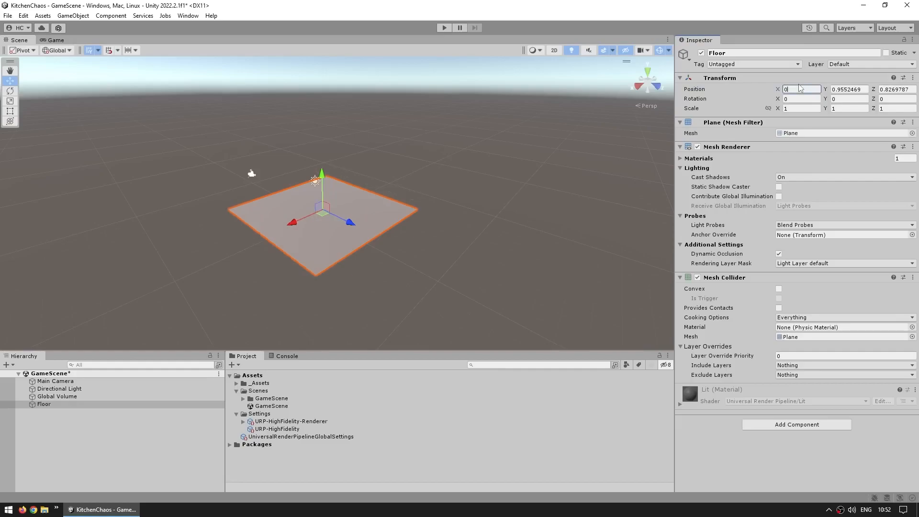
key("Tab")
type("0")
key("Tab")
type("0")
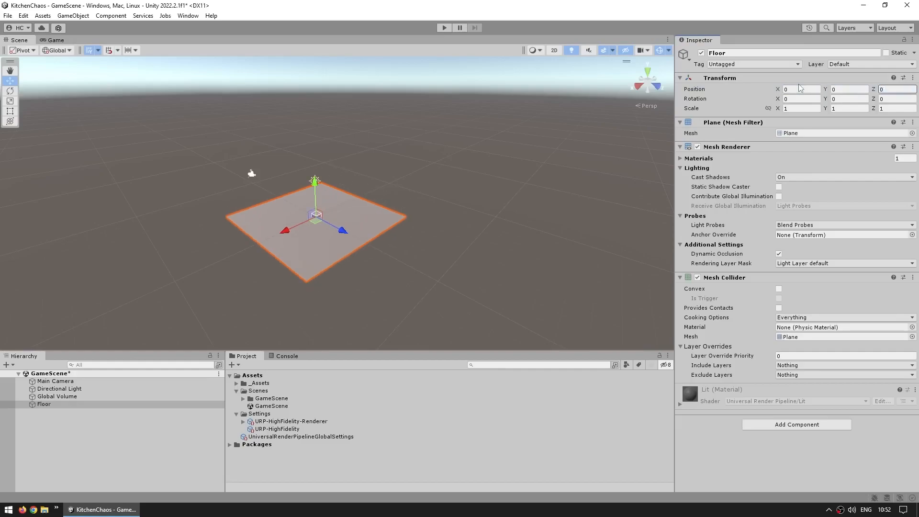
- Scale the Floor to 5 on all three axes and enable constrained proportions for its scale
left_click(813, 110)
type("5")
key("Tab")
type("5")
key("Tab")
type("5")
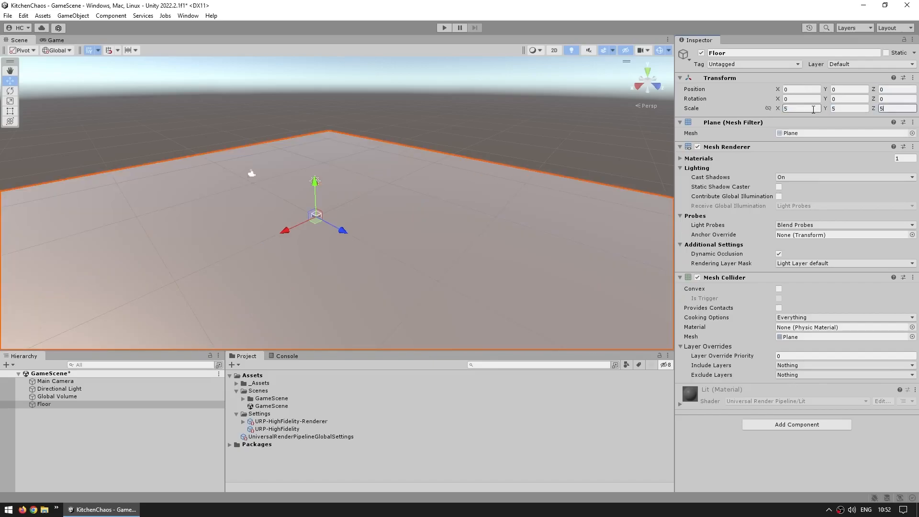
left_click(768, 109)
left_click(802, 108)
type("6")
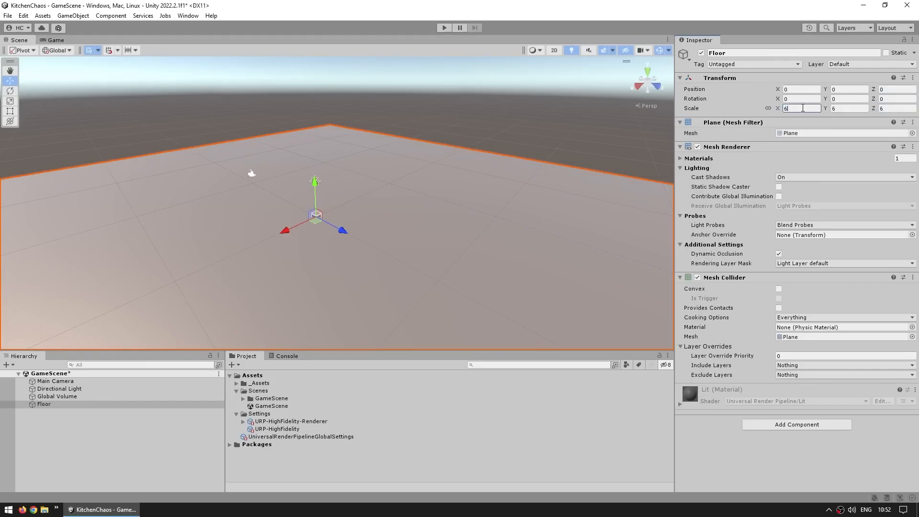
type("5")
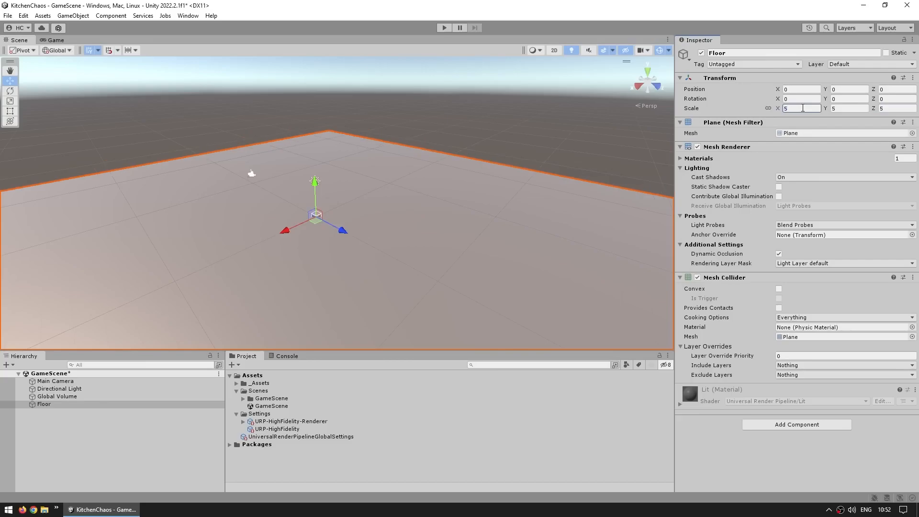
- Assign the Floor material to the Floor object's Mesh Renderer
left_click(703, 159)
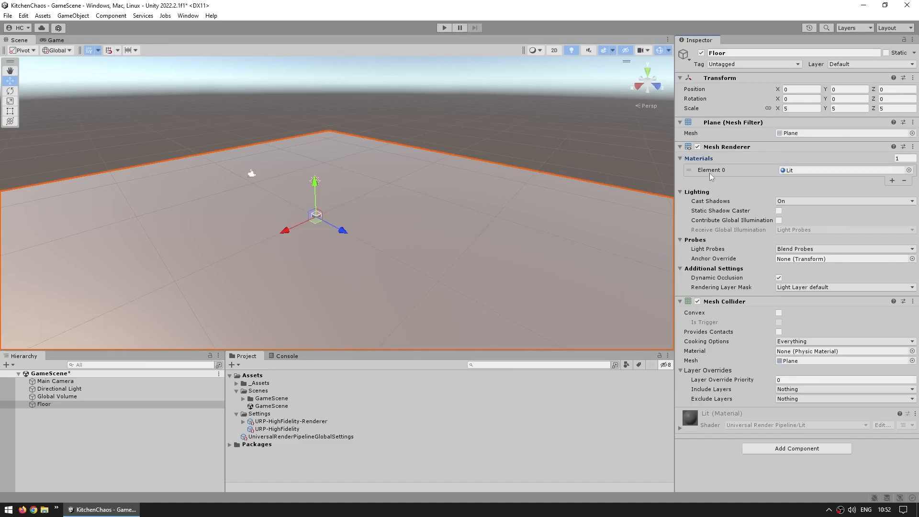
left_click(909, 170)
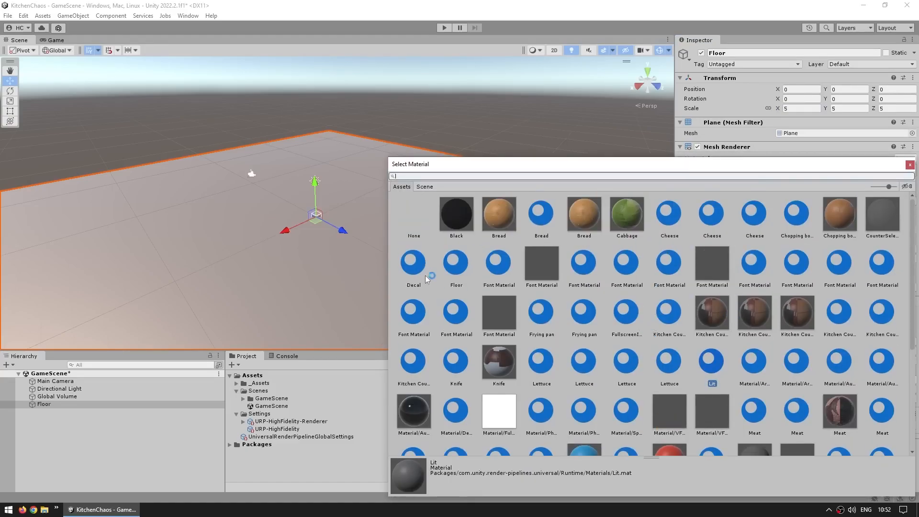
left_click(455, 268)
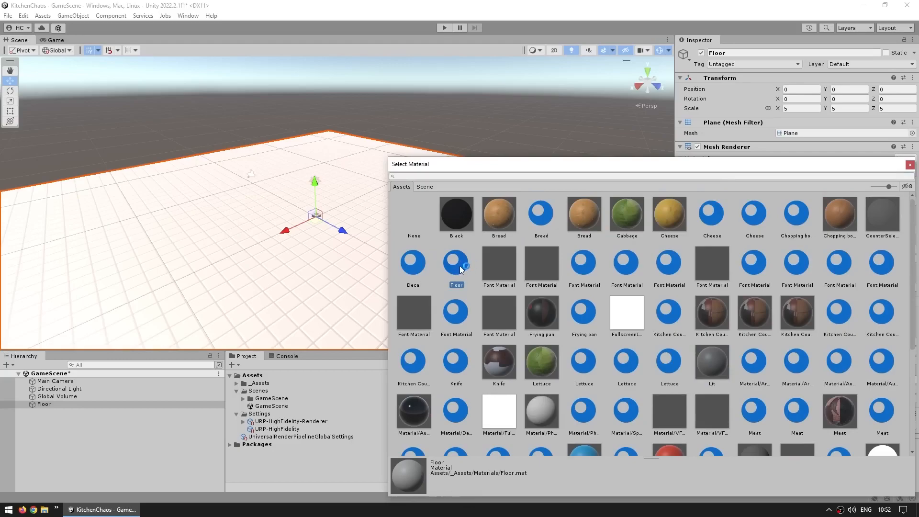
double_click(460, 268)
middle_click_drag(330, 258, 375, 193)
left_click_drag(376, 193, 455, 237, "alt")
middle_click_drag(383, 143, 368, 222)
scroll(384, 275, "up", 3)
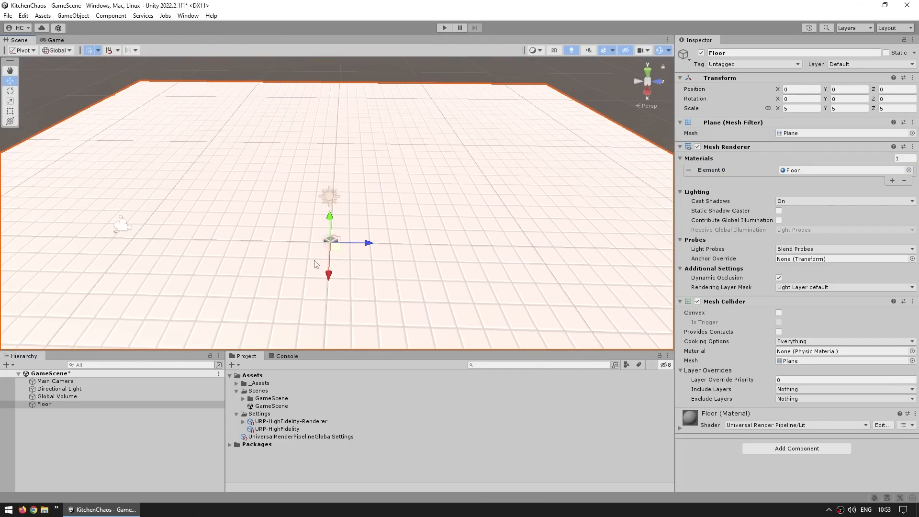
- Place the PlayerVisual prefab from PrefabsVisuals on the floor at about X -0.96, Z -1.42, rotated about 64° around Y
left_click(237, 383)
left_click_drag(348, 352, 348, 297)
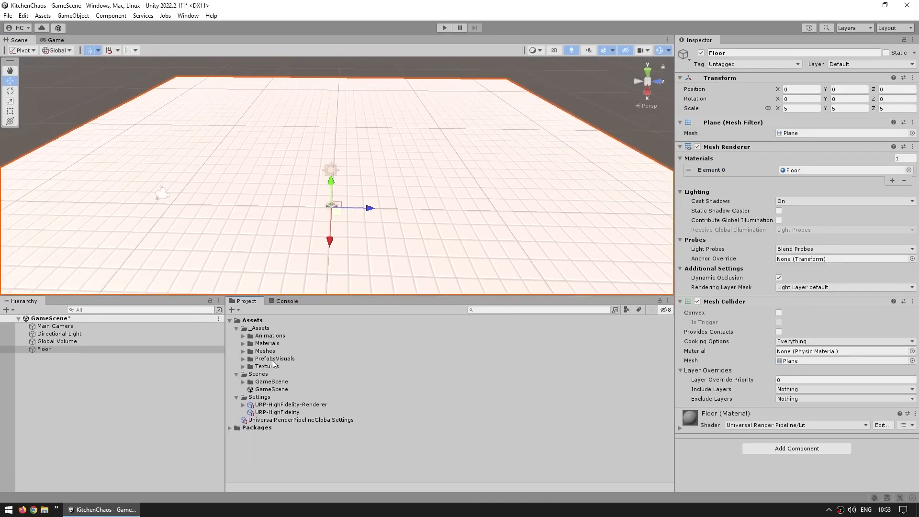
double_click(273, 358)
scroll(290, 425, "down", 5)
left_click_drag(278, 408, 230, 221)
key("e")
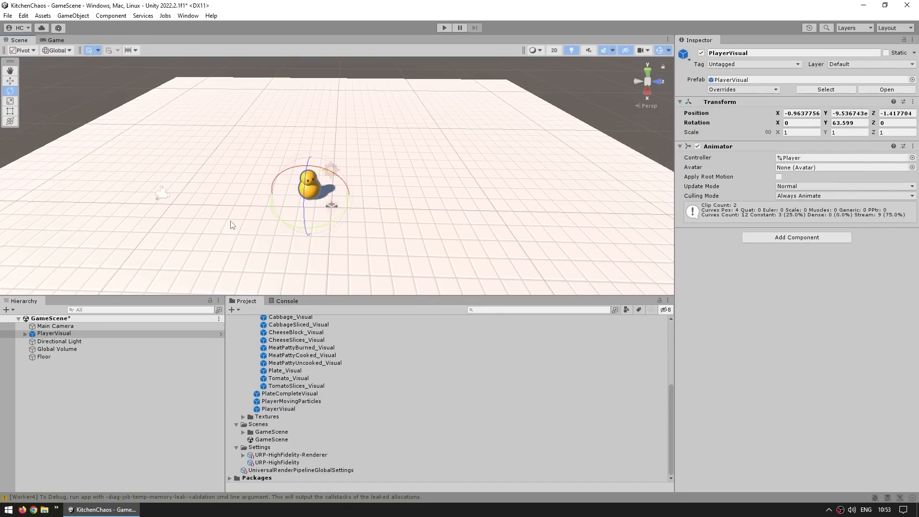
key("w")
- Place the ClearCounter_Visual and CuttingCounter_Visual prefabs side by side near the player, with the cutting counter rotated about 96° around Y
scroll(231, 225, "up", 3)
scroll(351, 398, "up", 5)
scroll(348, 400, "up", 3)
left_click_drag(270, 377, 254, 213)
key("e")
left_click_drag(287, 390, 405, 184)
left_click_drag(427, 214, 290, 194)
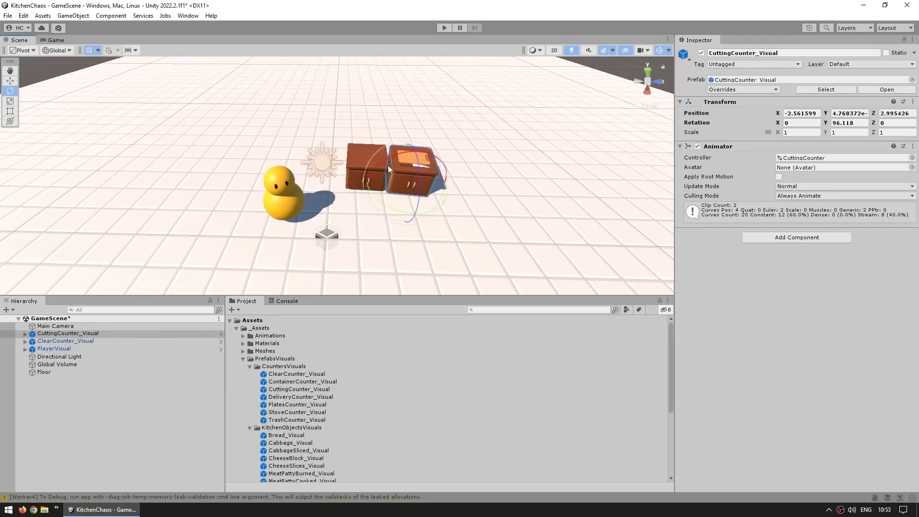
- Place the Tomato_Visual and Cabbage_Visual prefabs on the floor in front of the counters
scroll(364, 386, "down", 4)
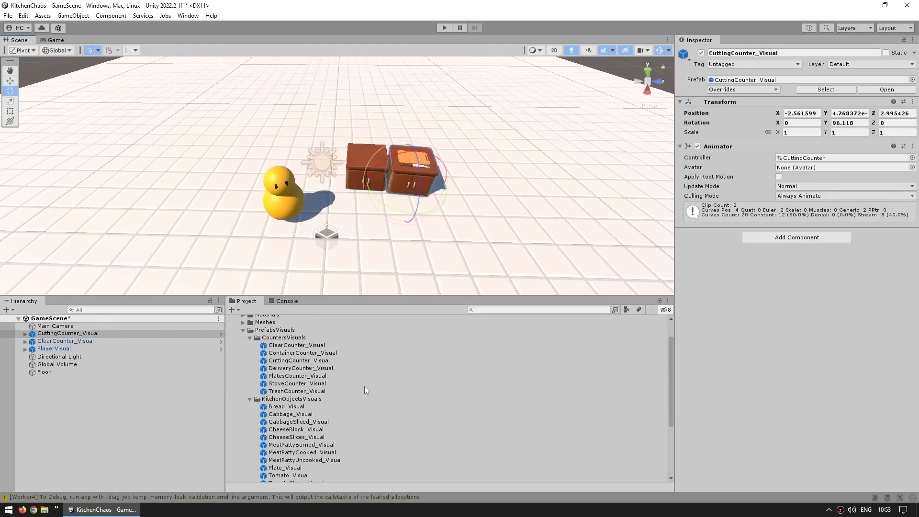
left_click_drag(289, 446, 360, 221)
left_click_drag(286, 386, 391, 224)
key("w")
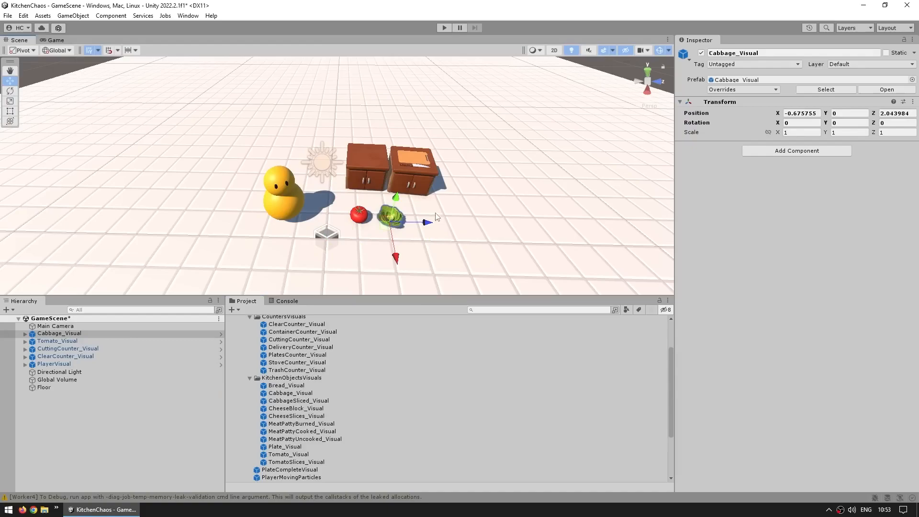
- Examine the arrangement of player, counters and vegetables in the Scene view and check the Game view
scroll(429, 209, "up", 3)
left_click_drag(527, 190, 542, 169, "alt")
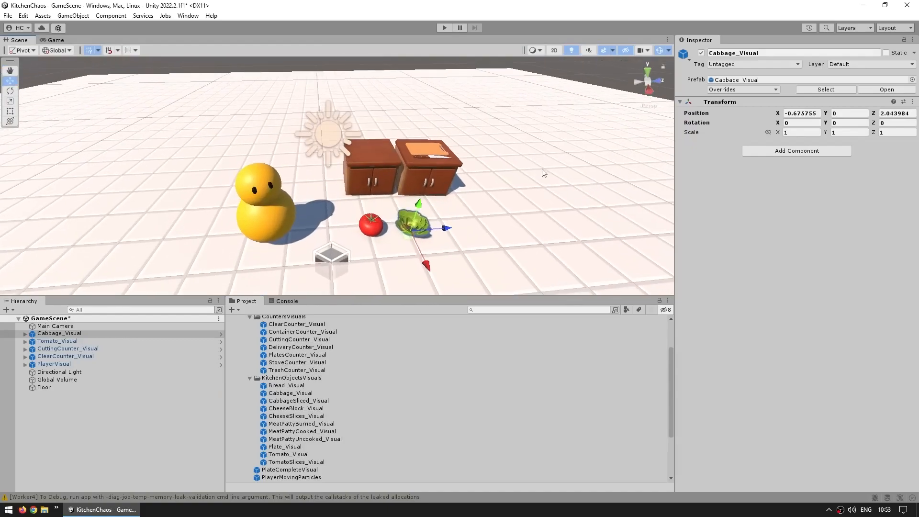
left_click_drag(542, 173, 467, 217, "alt")
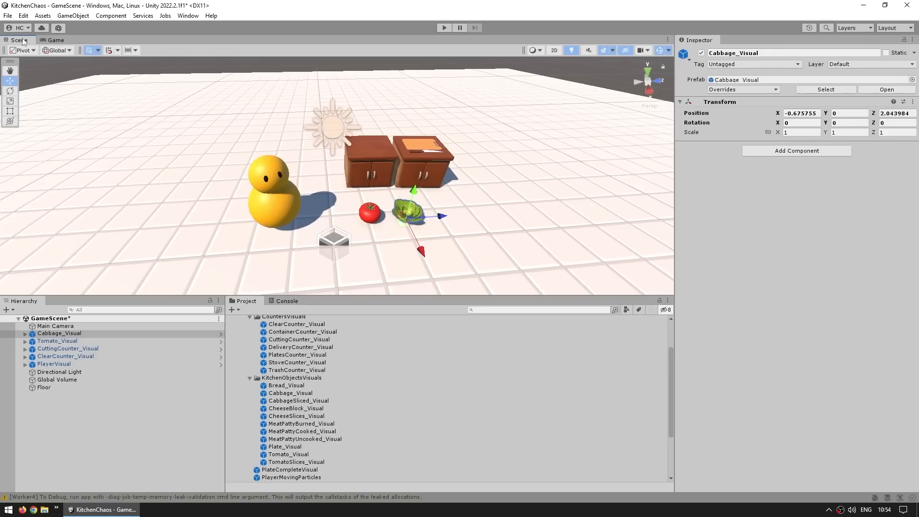
left_click(60, 40)
left_click(19, 39)
middle_click_drag(398, 204, 358, 197)
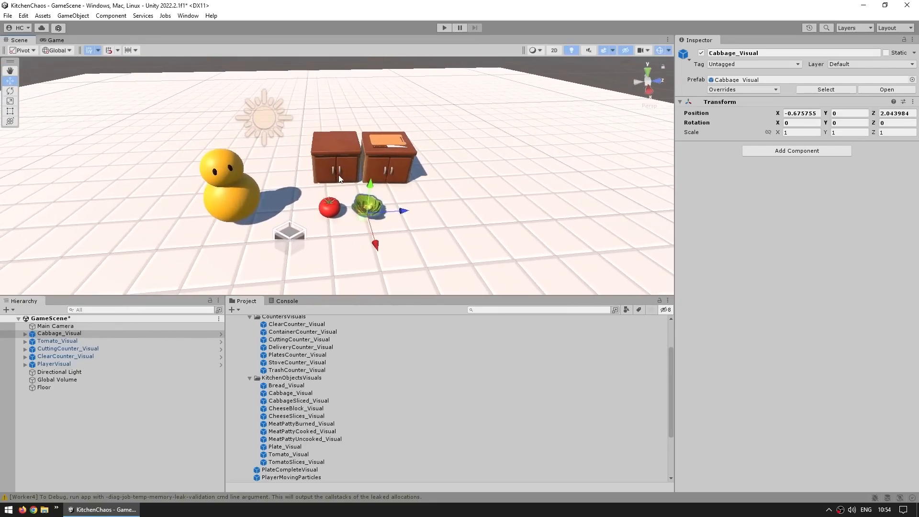
mouse_move(349, 165)
middle_mouse_down()
mouse_move(266, 165)
mouse_move(346, 178)
middle_mouse_up()
left_click_drag(347, 179, 420, 177, "alt")
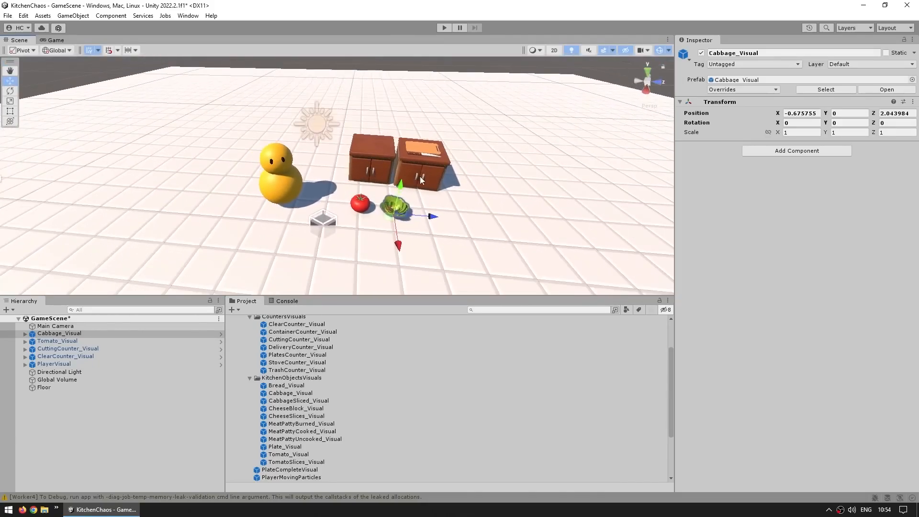
left_click_drag(420, 176, 424, 142, "alt")
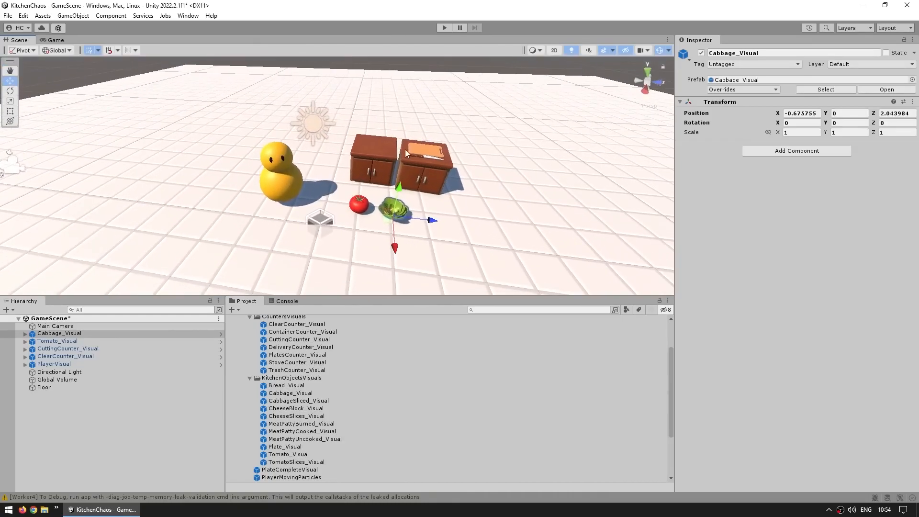
- Focus the Scene view on PlayerVisual and inspect the placed objects from different distances and angles
left_click(65, 364)
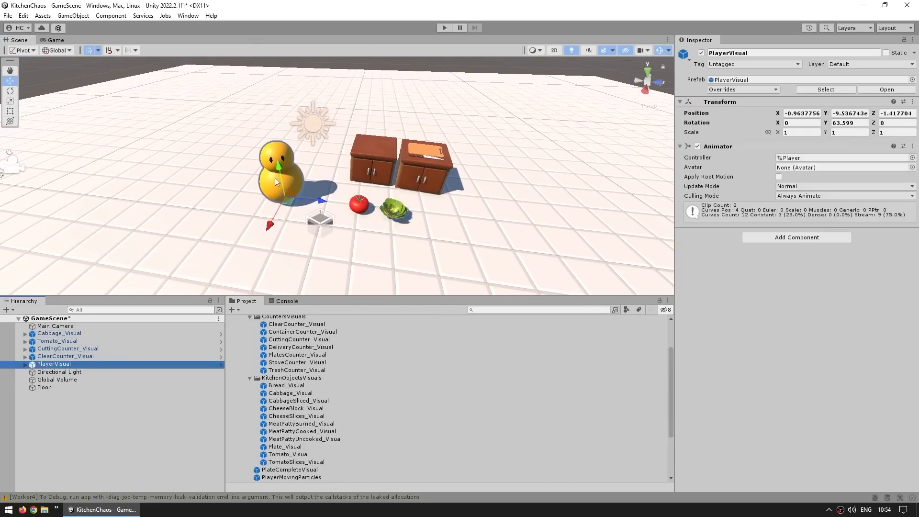
left_click(282, 180)
key("f")
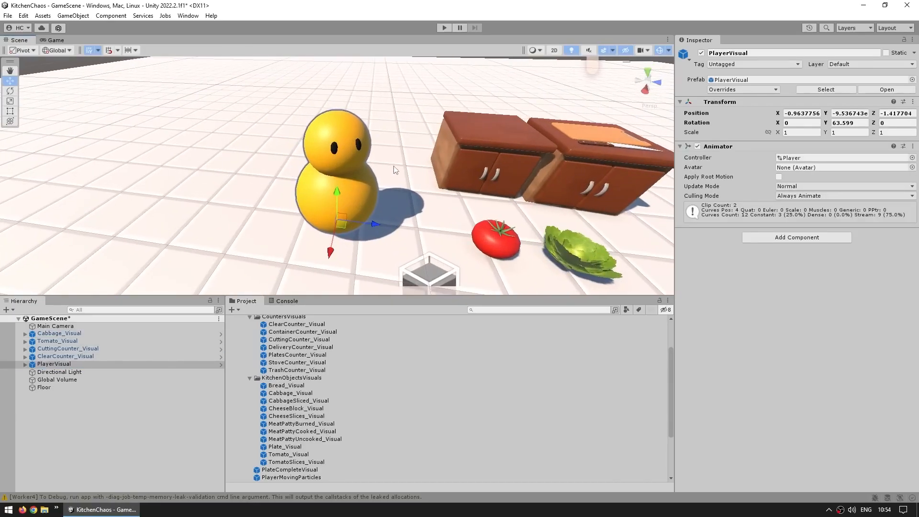
left_click_drag(393, 169, 464, 149, "alt")
key("a")
right_click_drag(464, 149, 423, 174)
key("w")
key("s")
key("w")
key("d")
key("w")
key("s")
scroll(416, 144, "up", 10)
key("w")
key("s")
scroll(408, 93, "down", 11)
scroll(407, 94, "down", 5)
key("w")
key("s")
left_click_drag(423, 173, 520, 154, "alt")
scroll(520, 154, "down", 3, "alt")
mouse_move(402, 169)
left_mouse_down("alt")
mouse_move(467, 144)
mouse_move(403, 155)
left_mouse_up("alt")
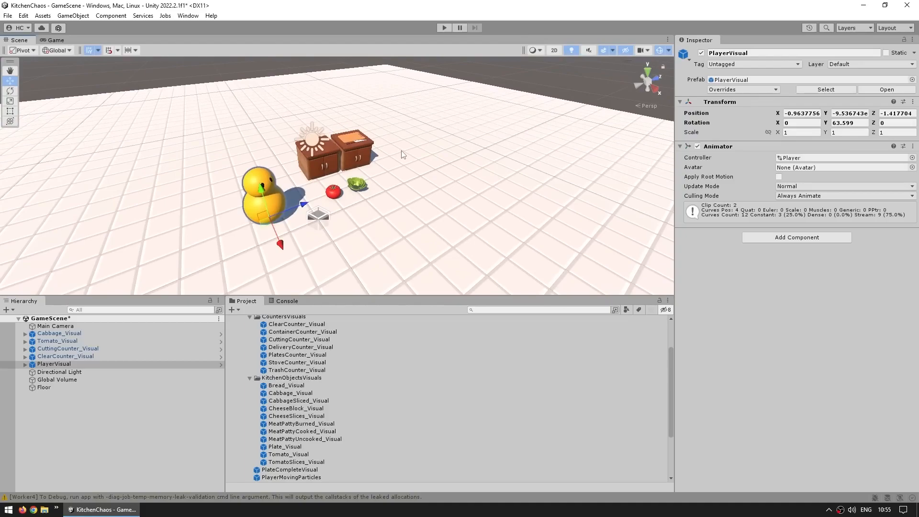
- Align the Main Camera with a Scene view framing the player, counters and vegetables, and check the Game view
scroll(414, 164, "down", 2)
left_click_drag(473, 163, 388, 180, "alt")
scroll(372, 186, "up", 3)
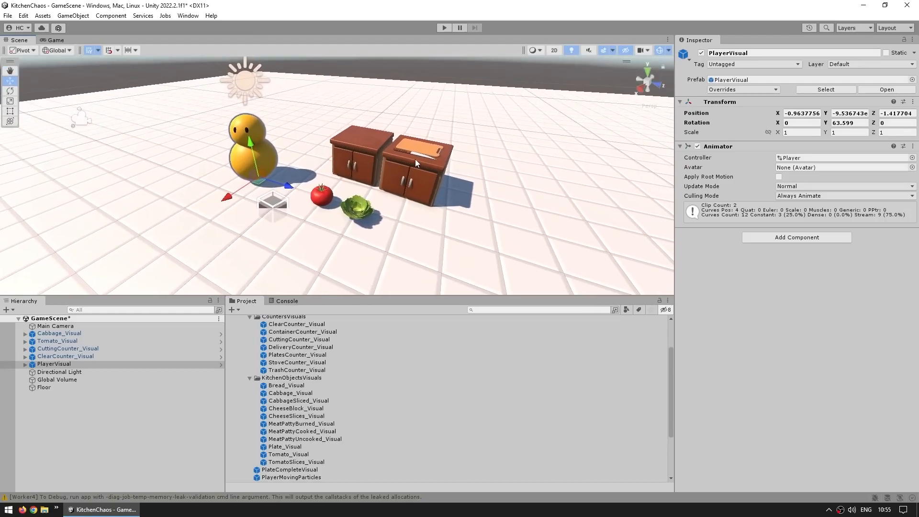
left_click(100, 443)
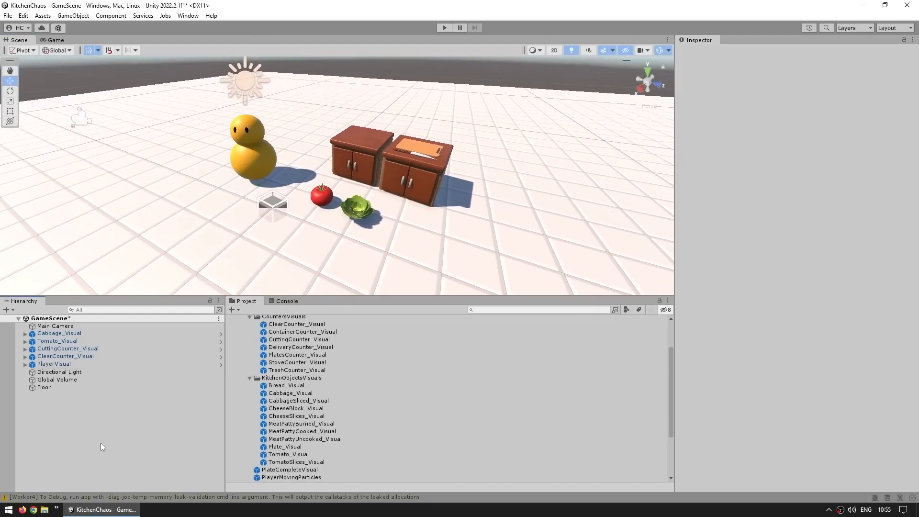
left_click(67, 326)
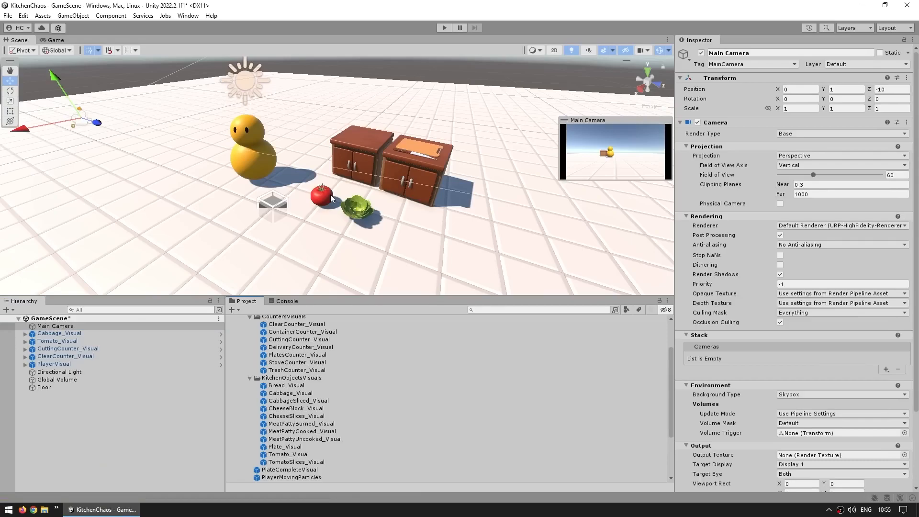
key("ctrl+shift+f")
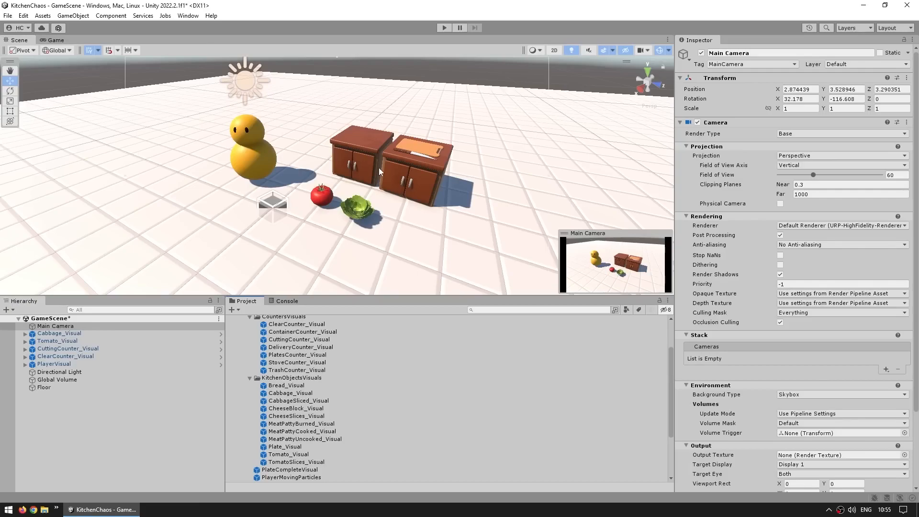
left_click(71, 15)
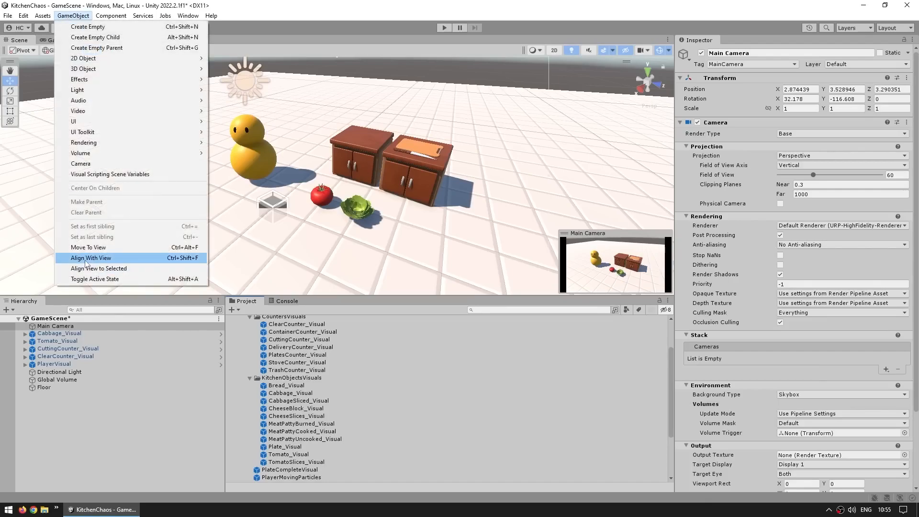
left_click(107, 260)
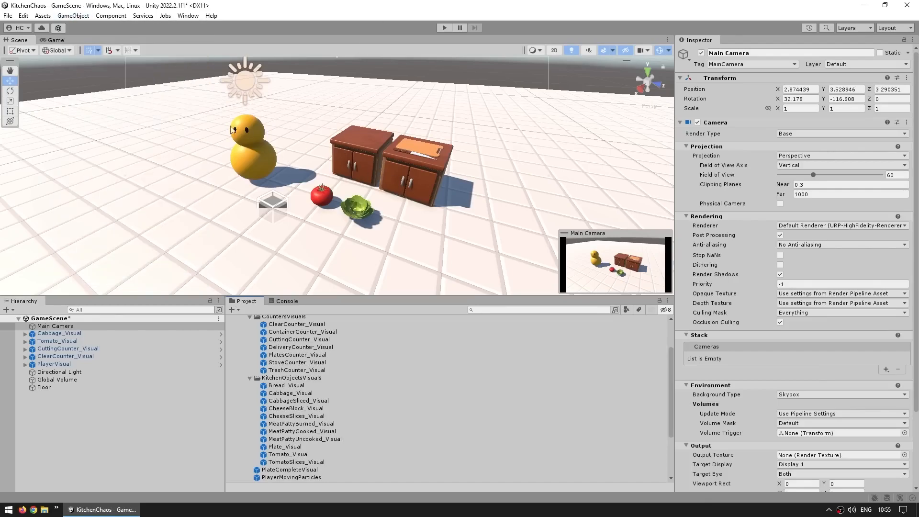
key("ctrl+2")
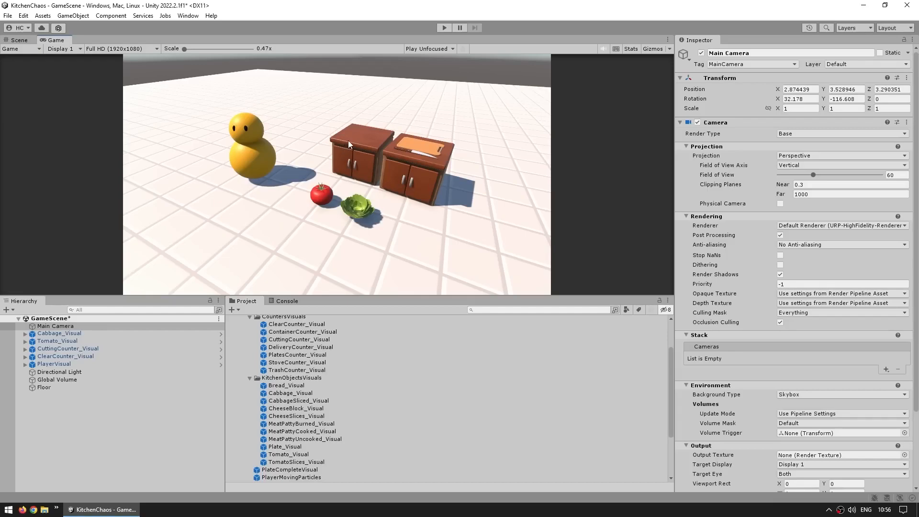
- Add a Tonemapping override to the Global Volume and enable its Mode setting
left_click(63, 379)
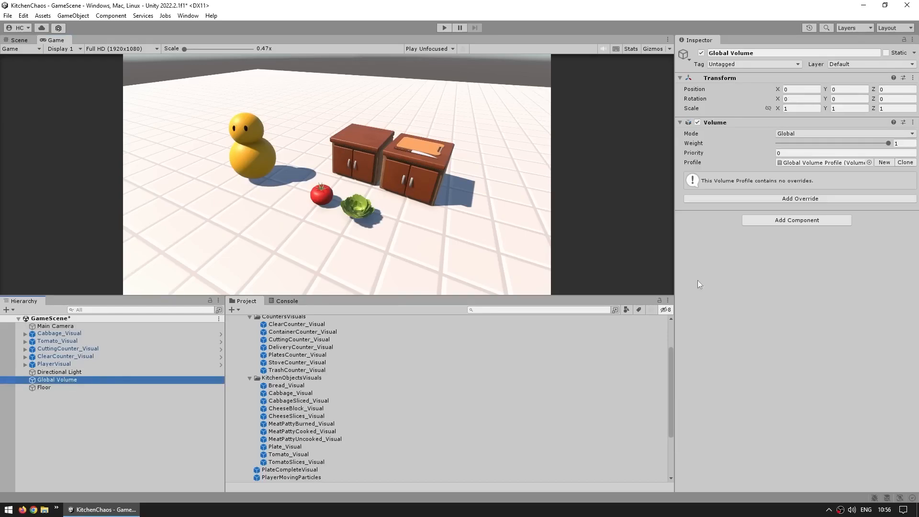
left_click(798, 198)
left_click(775, 235)
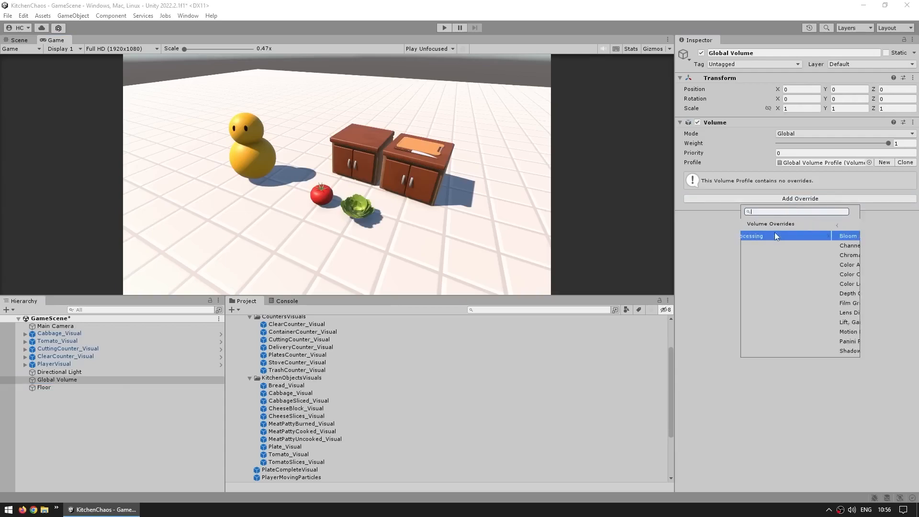
scroll(802, 286, "down", 2)
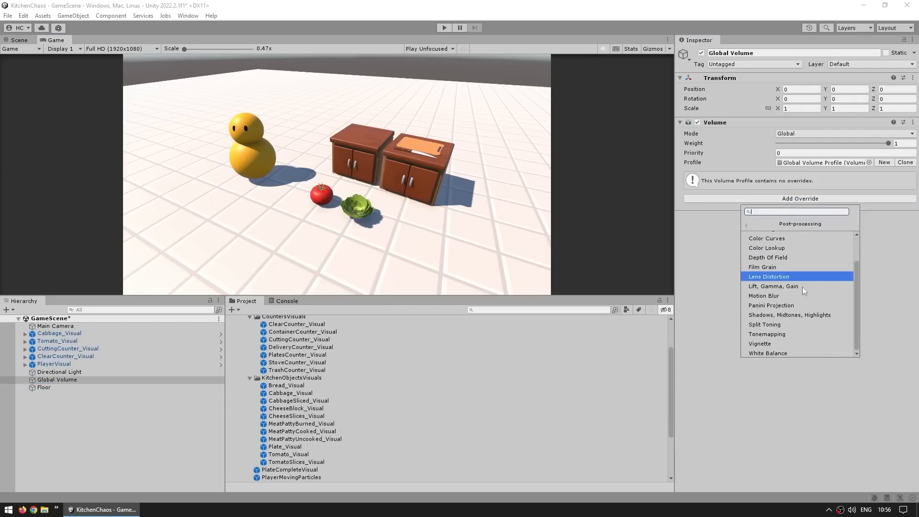
left_click(768, 334)
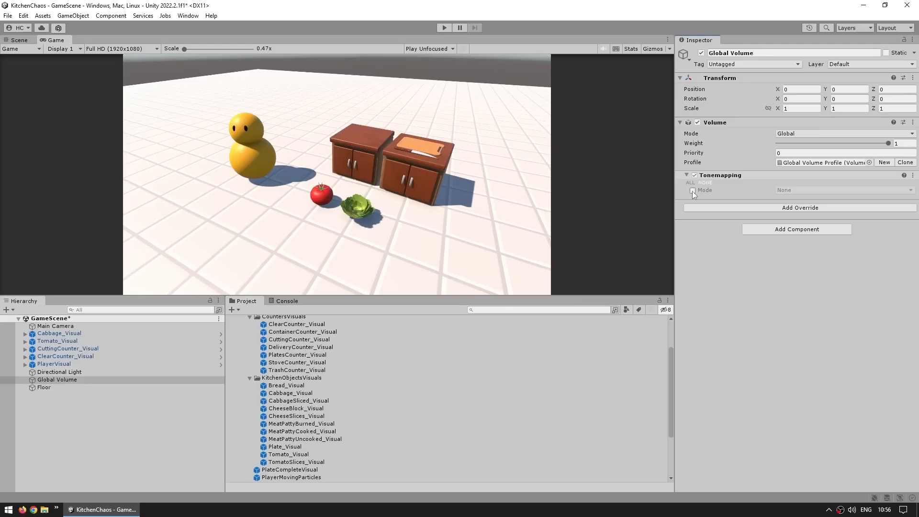
left_click(692, 191)
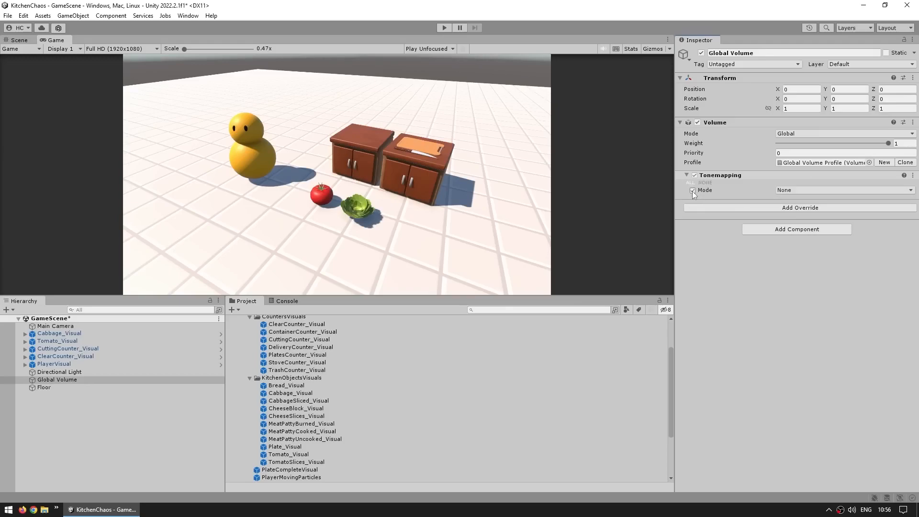
- Set the Global Volume's Tonemapping mode to Neutral and compare the Scene and Game views
left_click(790, 190)
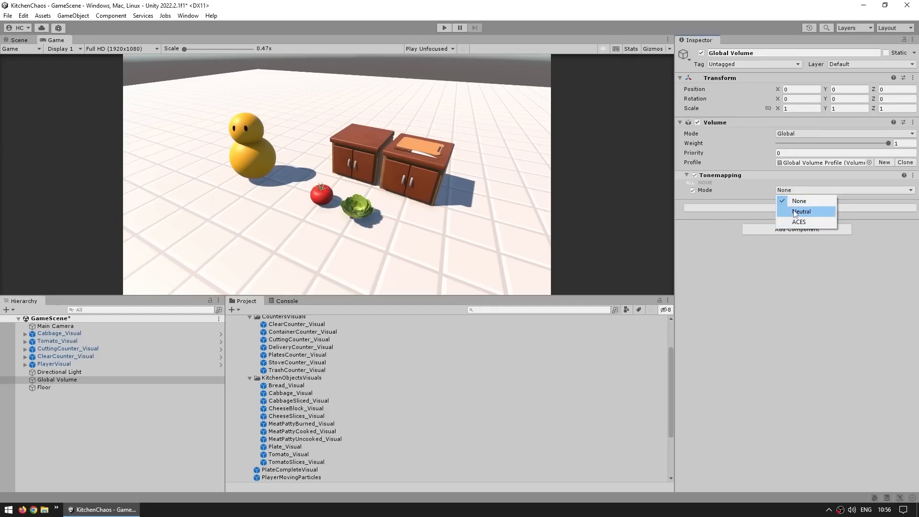
left_click(797, 211)
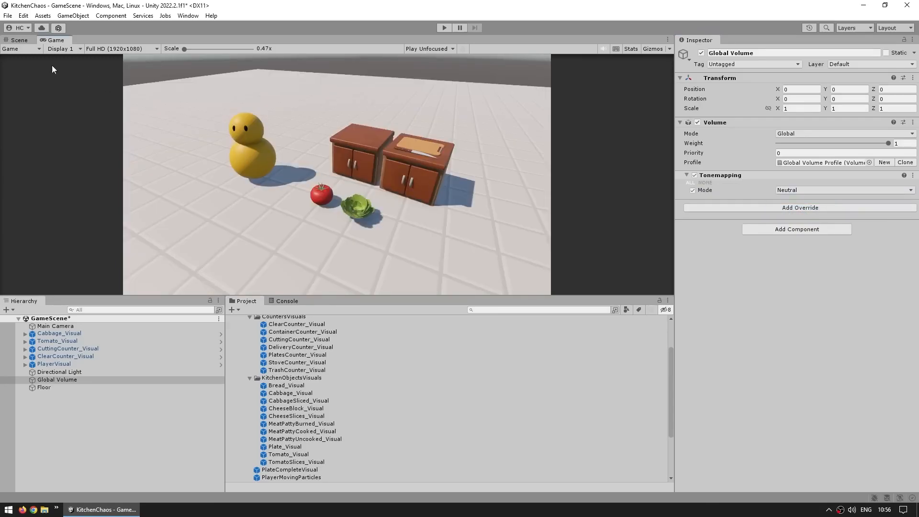
left_click(20, 40)
left_click(54, 40)
- Switch the Tonemapping override off and on repeatedly to compare its effect on the rendered image
left_click(695, 175)
left_click(694, 175)
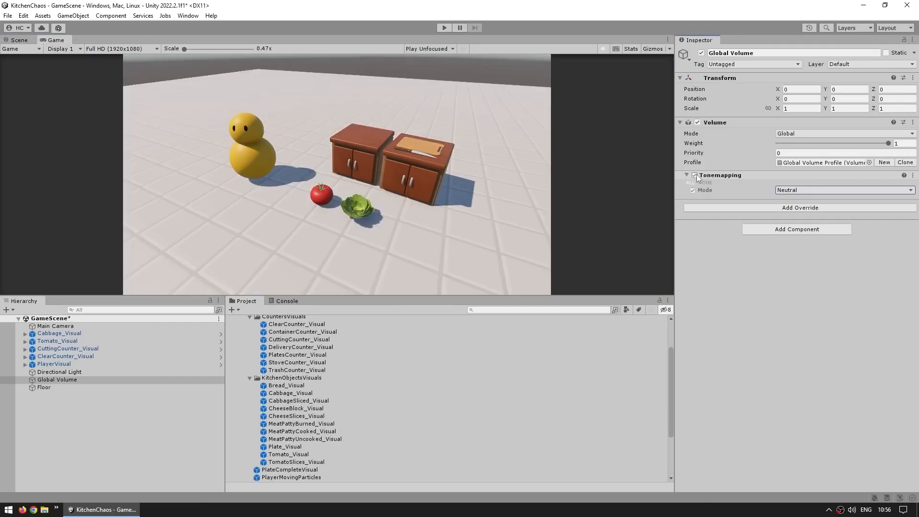
left_click(696, 175)
left_click(697, 175)
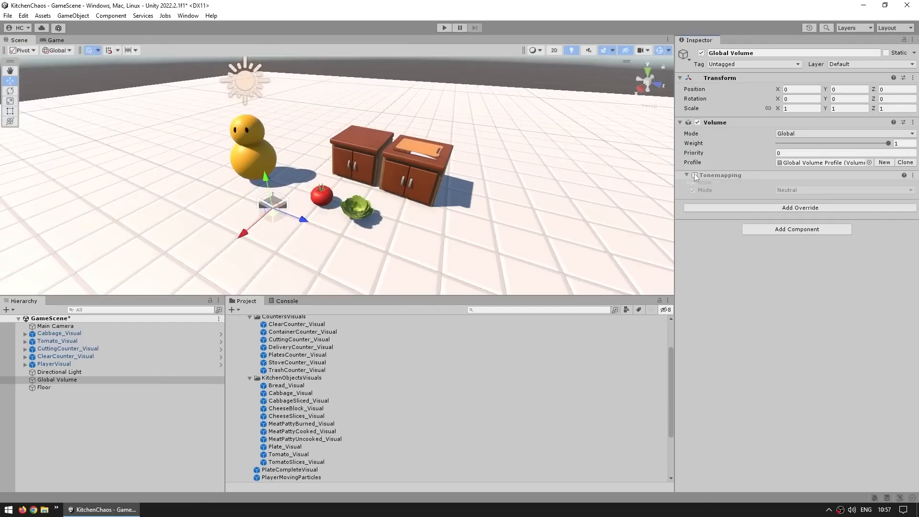
left_click(695, 176)
left_click(694, 175)
left_click(695, 176)
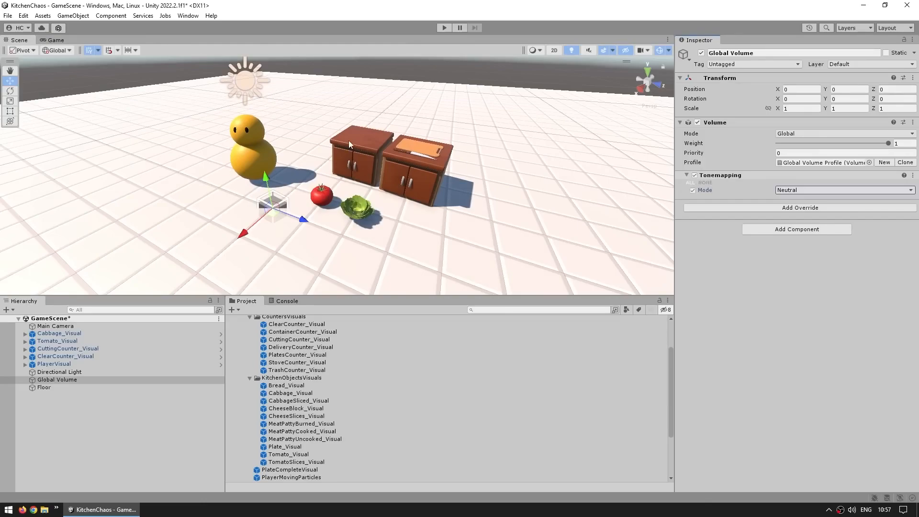
- Inspect the Scene view's effect visibility options, and recheck the Tonemapping override off and on in the Game view
left_click(611, 50)
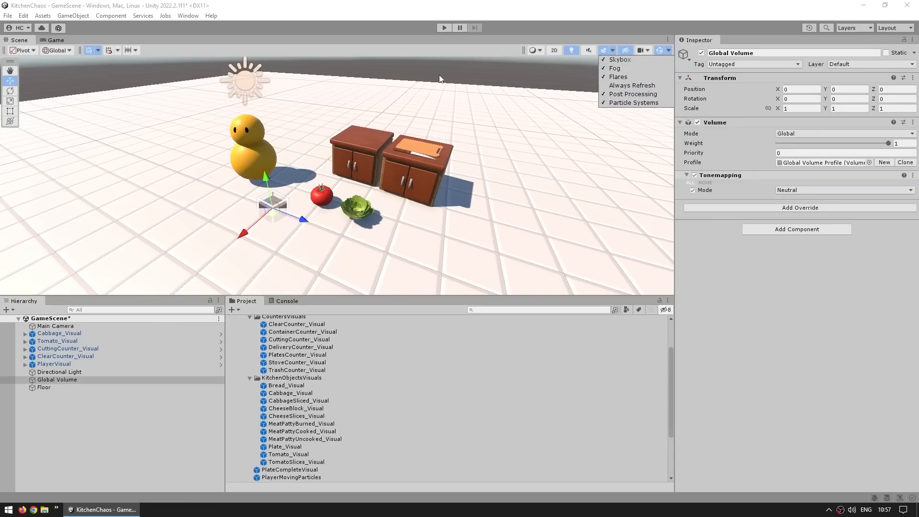
left_click(209, 29)
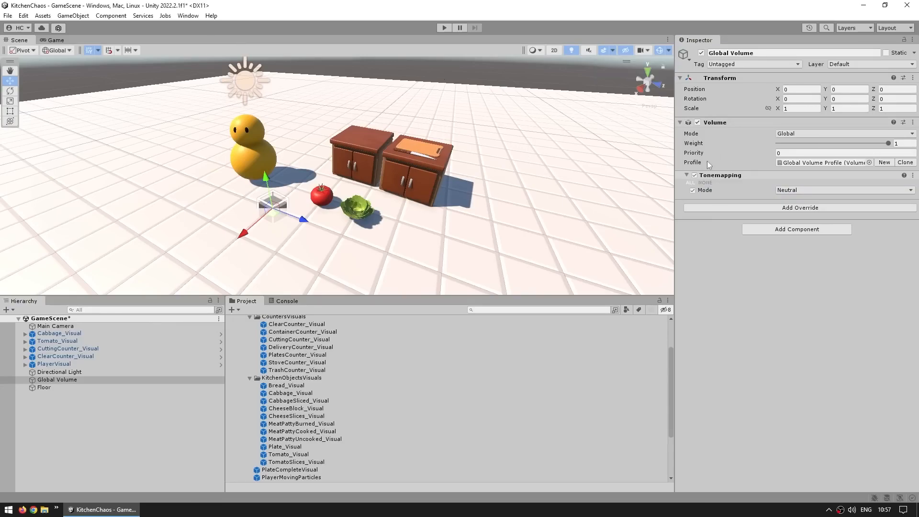
left_click(55, 40)
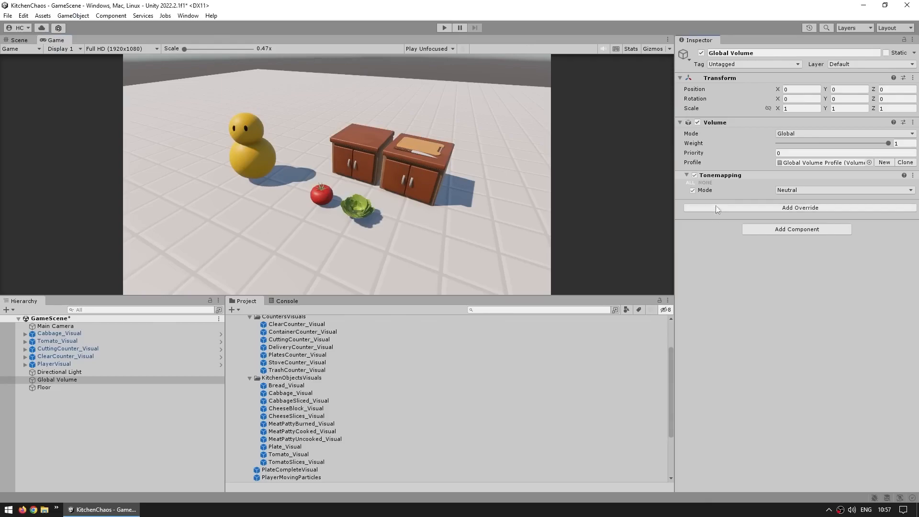
left_click(694, 175)
left_click(694, 175)
left_click(694, 175)
left_click(694, 175)
- Check the Post Processing setting on the Main Camera and in the URP-HighFidelity-Renderer asset
left_click(102, 326)
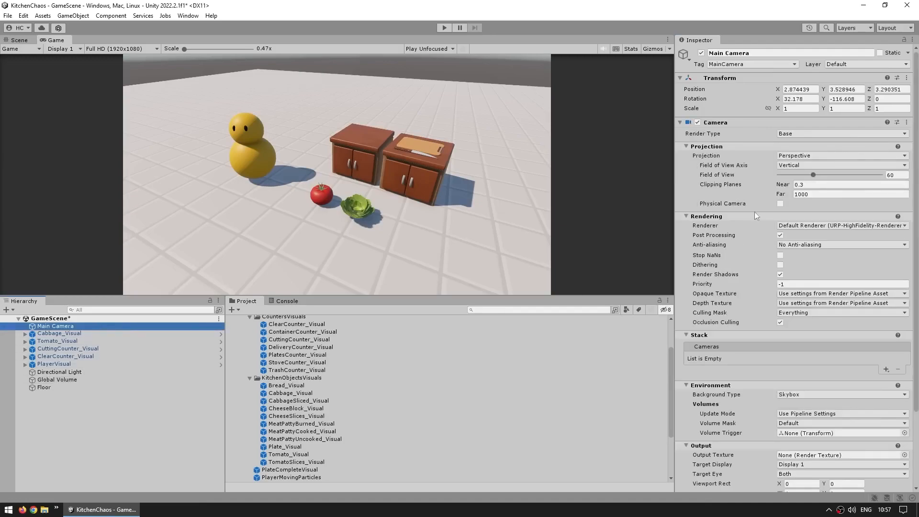
left_click(705, 235)
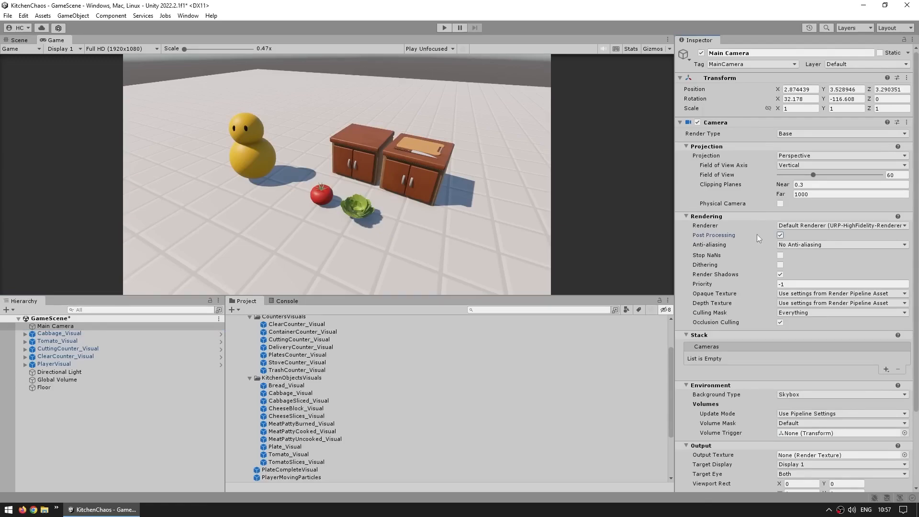
left_click(780, 235)
left_click(780, 235)
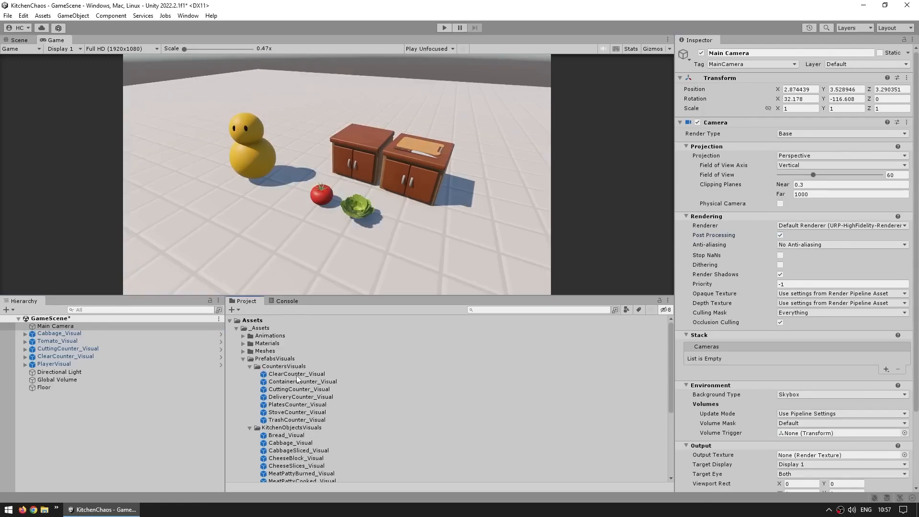
left_click(236, 327)
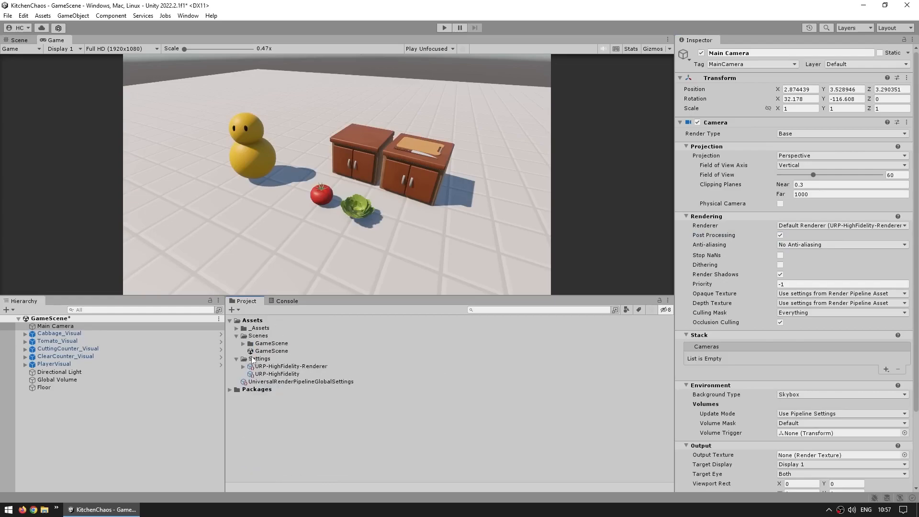
left_click(268, 375)
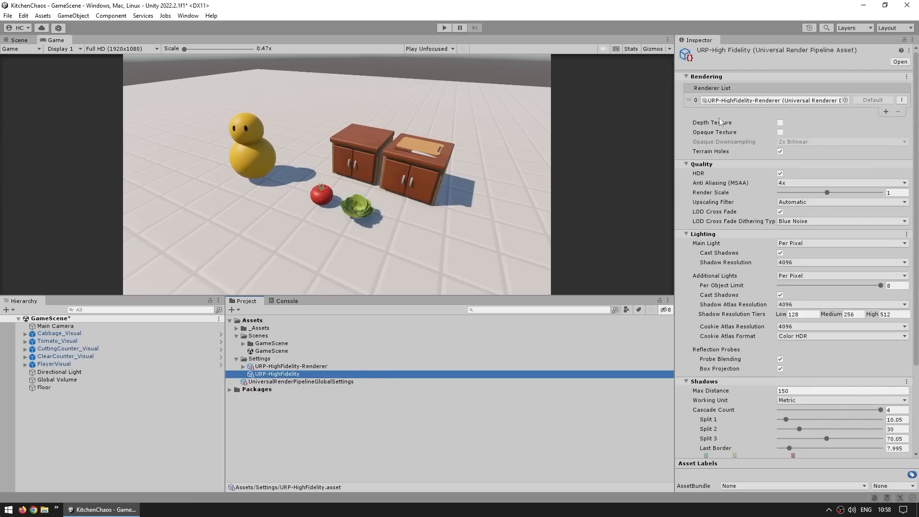
left_click(292, 366)
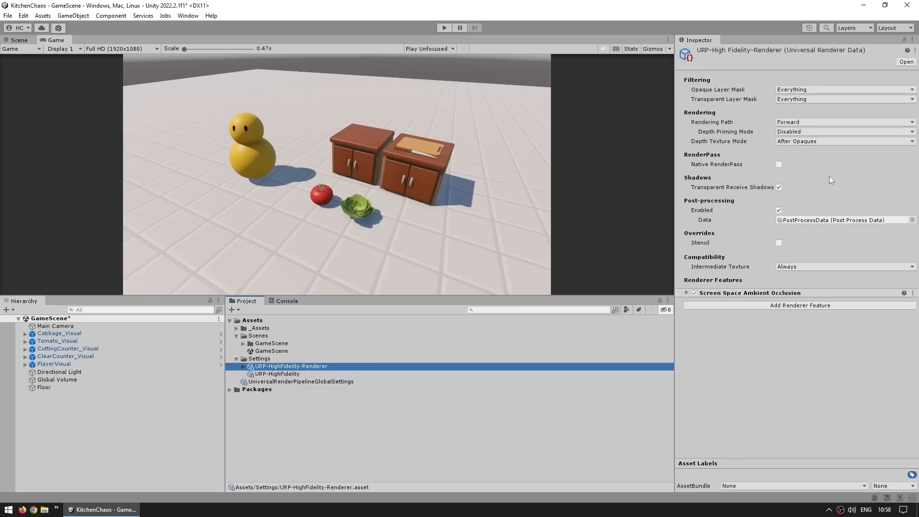
left_click(705, 209)
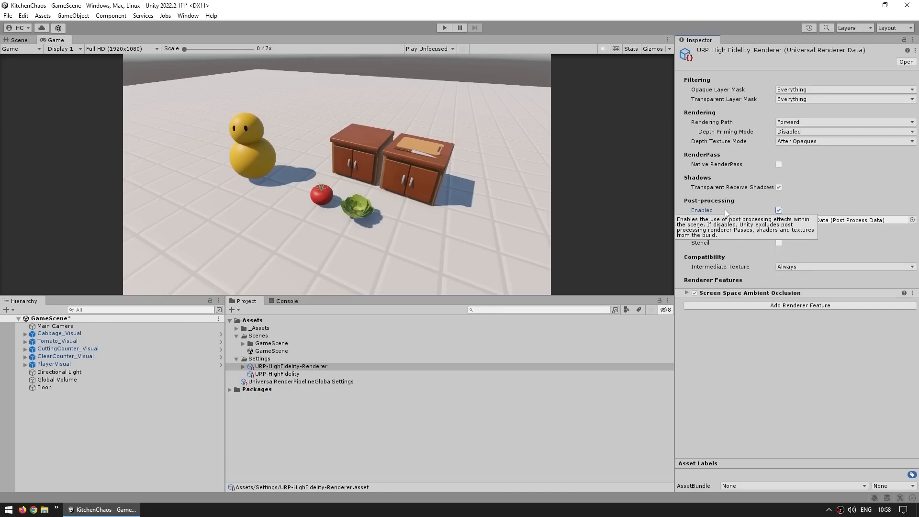
- Disable and re-enable the Global Volume's Volume component to check its effect on the image
left_click(57, 379)
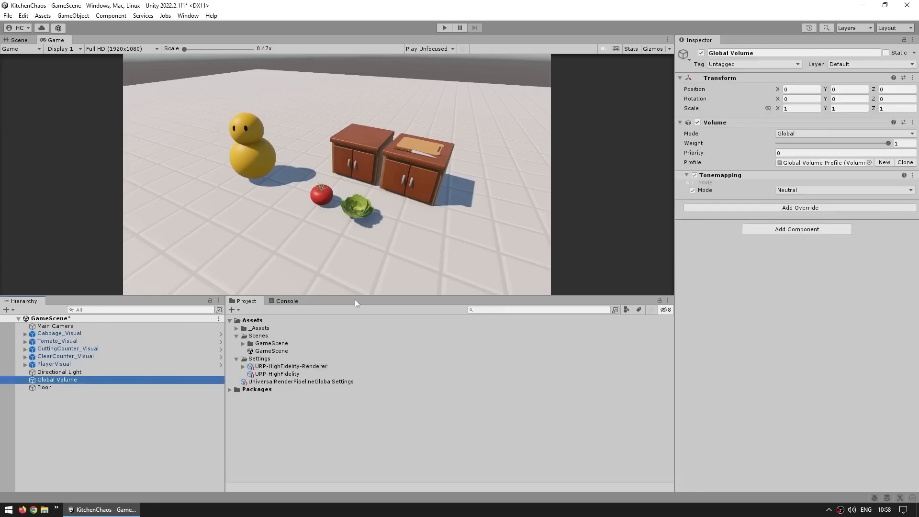
left_click(697, 122)
left_click(697, 122)
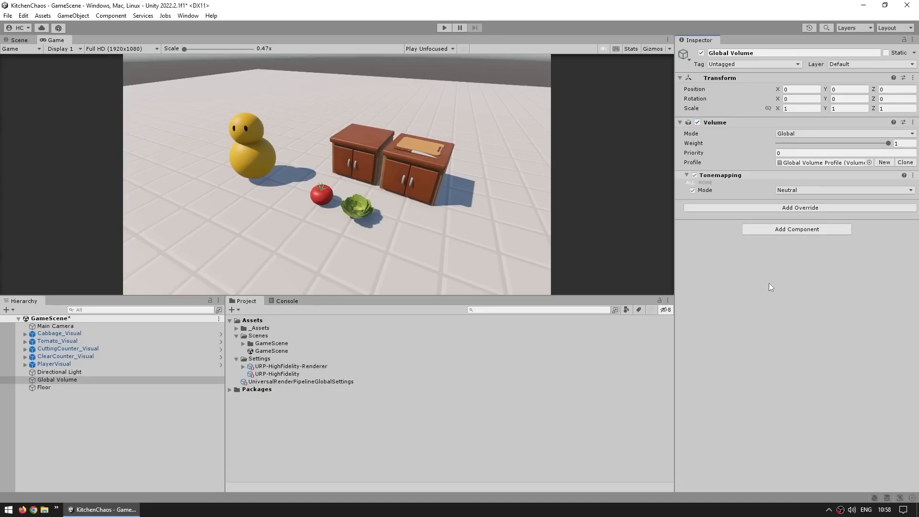
- Add a Color Adjustments override to the Global Volume and enable Saturation with a value of 20
left_click(800, 208)
left_click(775, 245)
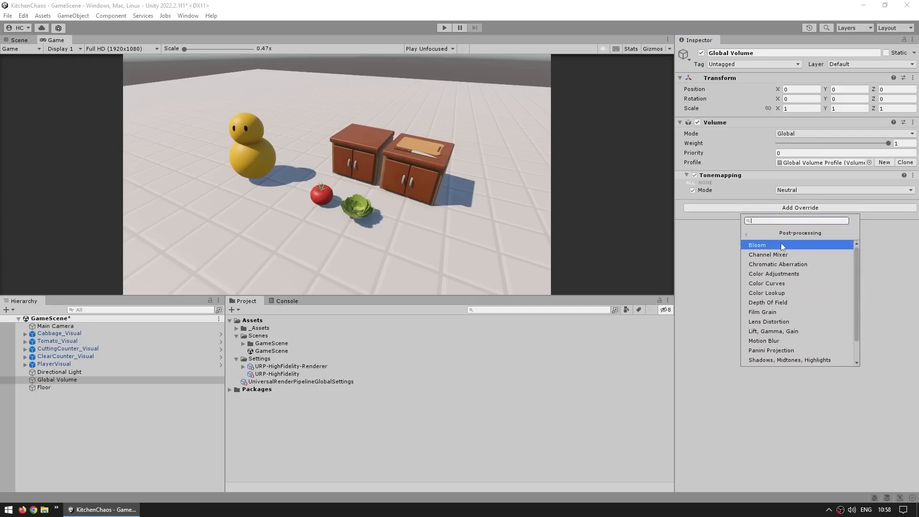
scroll(792, 310, "up", 2)
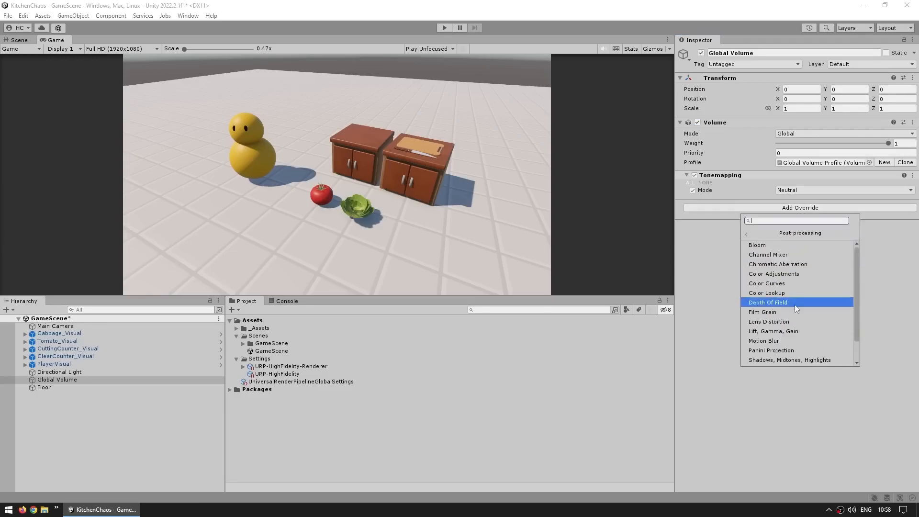
left_click(780, 273)
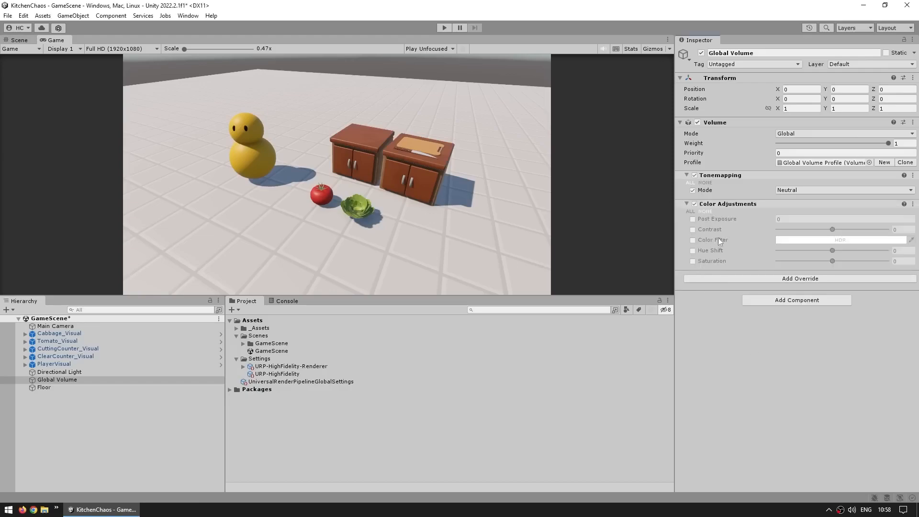
left_click(693, 261)
left_click_drag(825, 262, 856, 261)
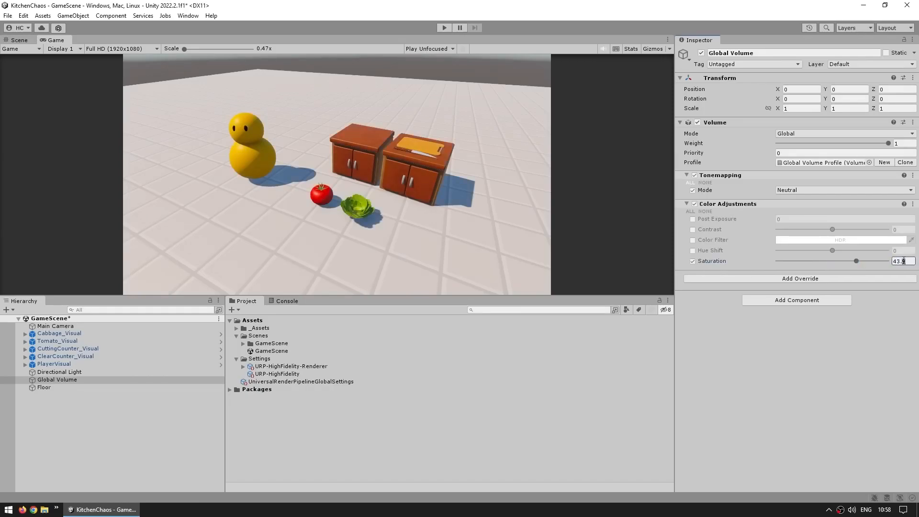
type("20")
key("Return")
- Enable Contrast in the Color Adjustments override and set it to 20
left_click(692, 229)
left_click(897, 229)
type("20")
key("Return")
- Switch the Color Adjustments override off and on to compare the Game view with and without it
left_click(694, 204)
left_click(695, 204)
left_click(694, 204)
left_click(694, 204)
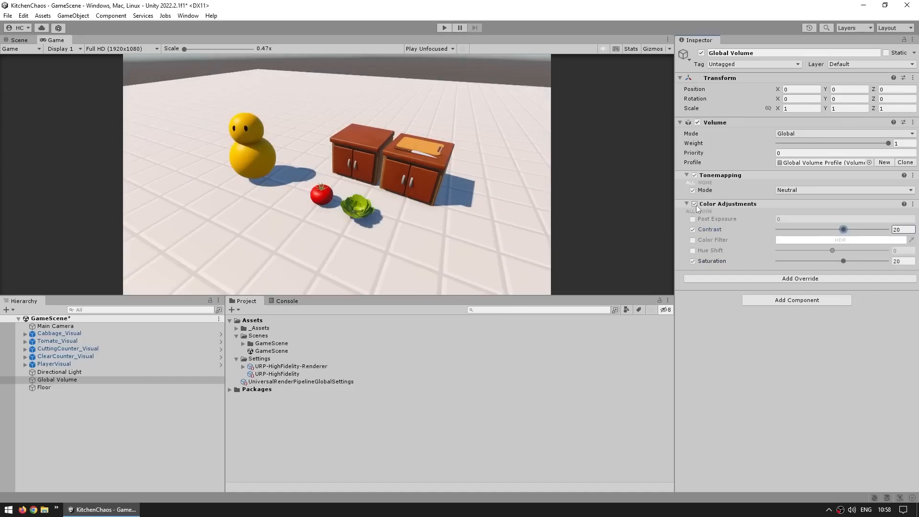
left_click(715, 329)
- Place a StoveCounter_Visual prefab in the scene beside the cutting counter, in line with the other counters
left_click(18, 40)
middle_click_drag(323, 192, 293, 197)
left_click_drag(293, 197, 397, 246, "alt")
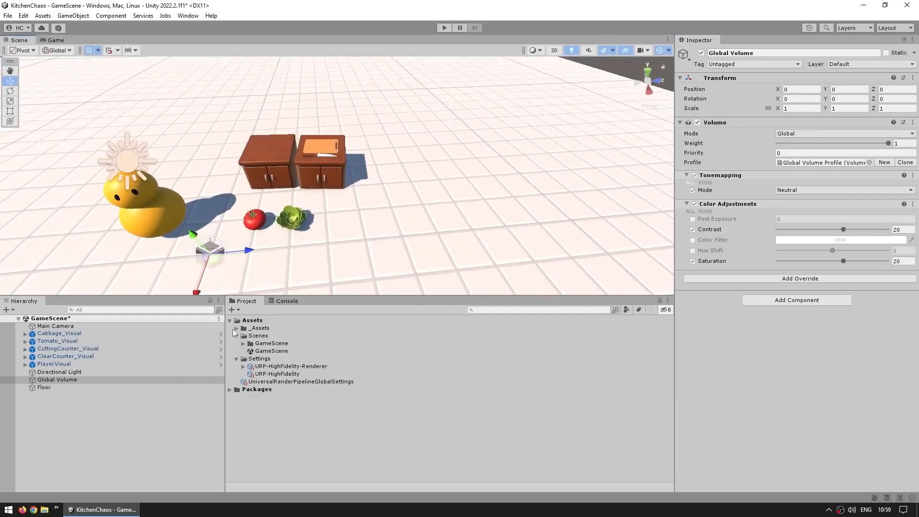
left_click(236, 328)
left_click(297, 412)
left_click_drag(297, 412, 369, 178)
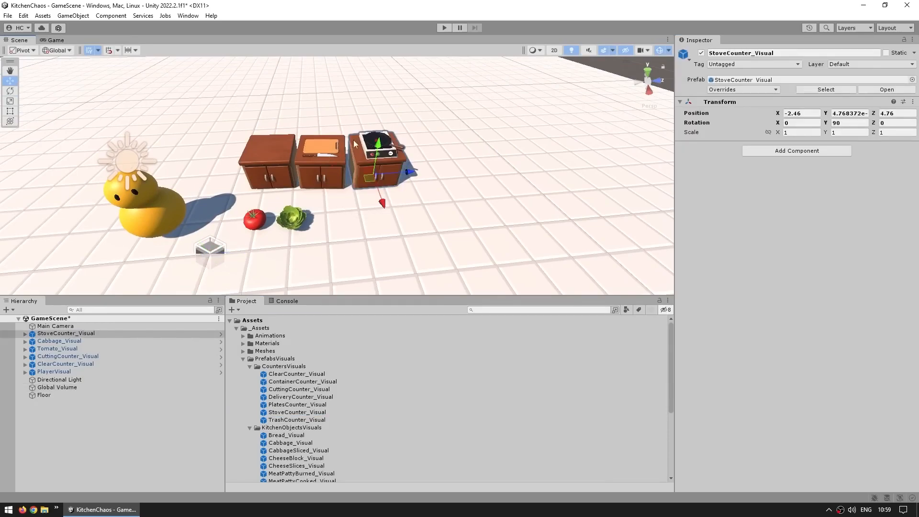
- Activate the StoveOnVisual child of StoveCounter_Visual and check the stove in the Game view
left_click(25, 333)
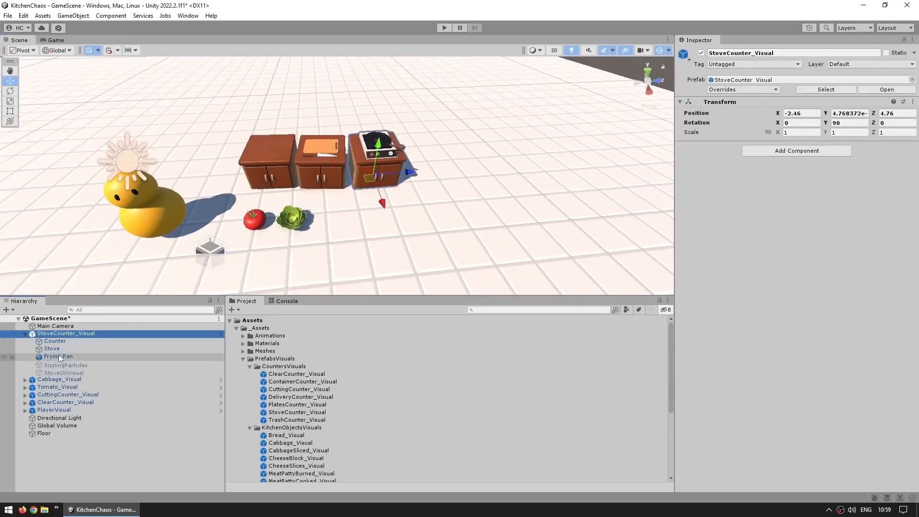
left_click(55, 372)
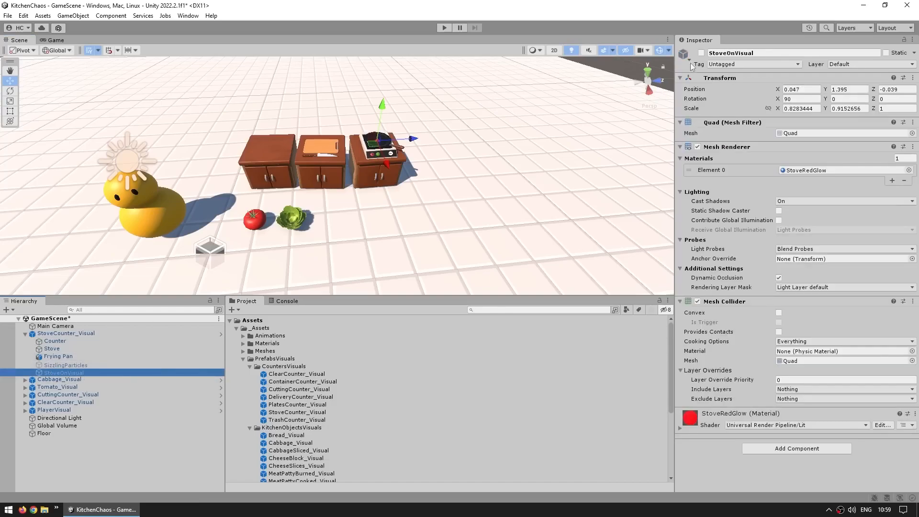
left_click(701, 53)
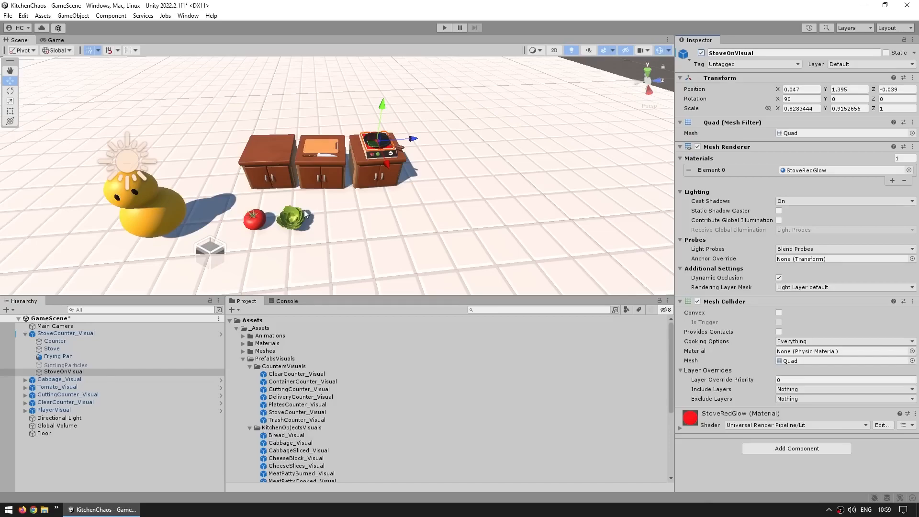
left_click(56, 40)
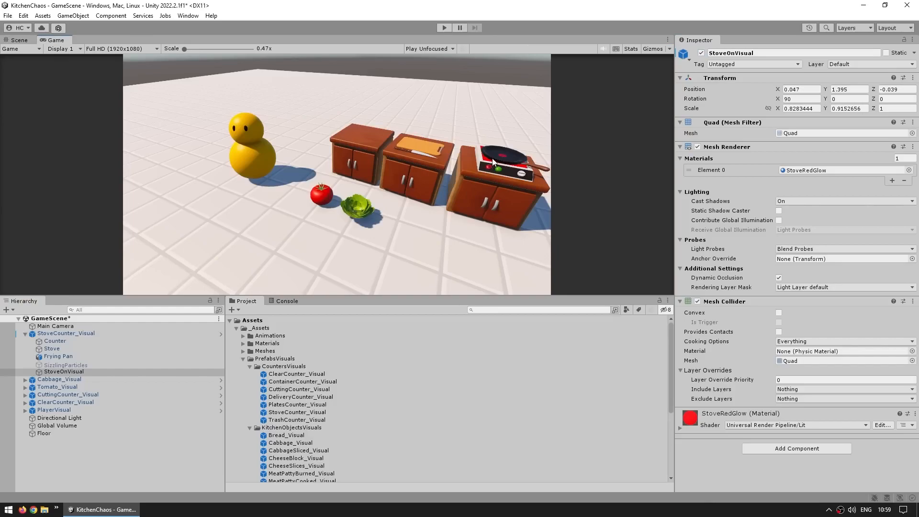
- Add a Bloom override to the Global Volume and enable its Threshold and Intensity settings
left_click(44, 426)
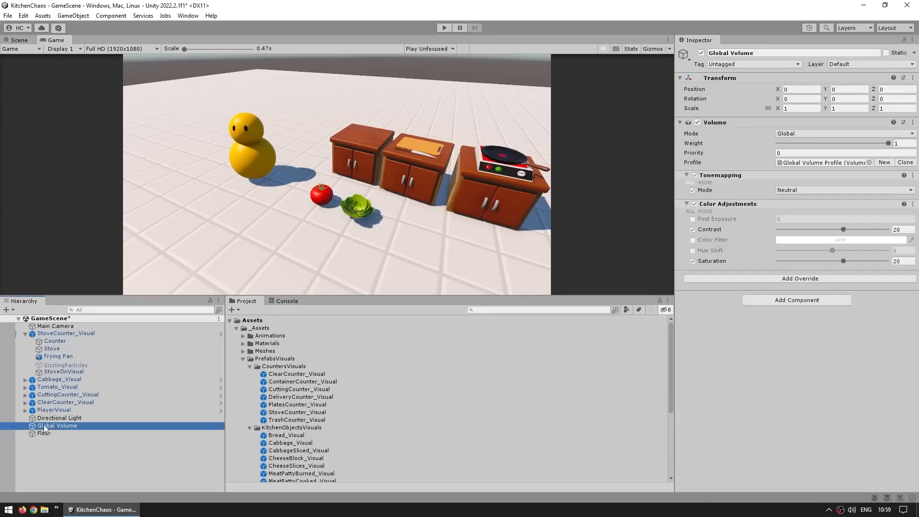
left_click(752, 279)
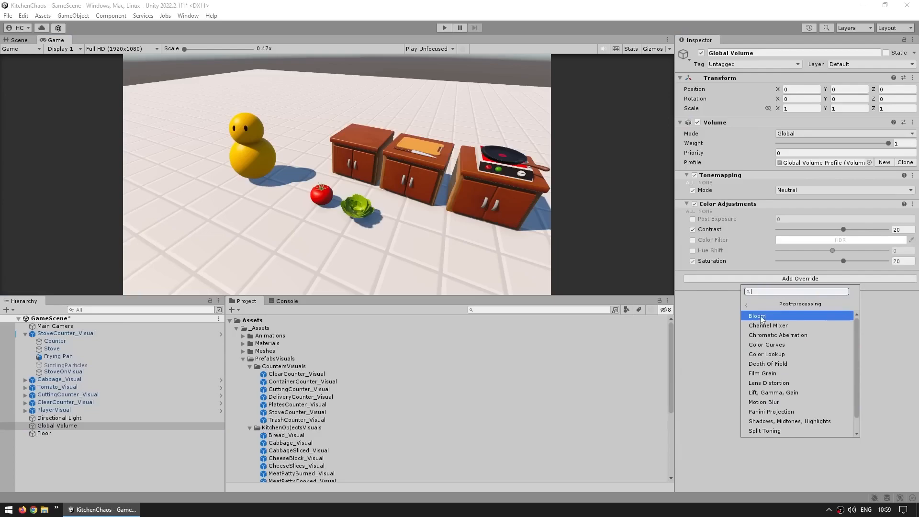
left_click(775, 315)
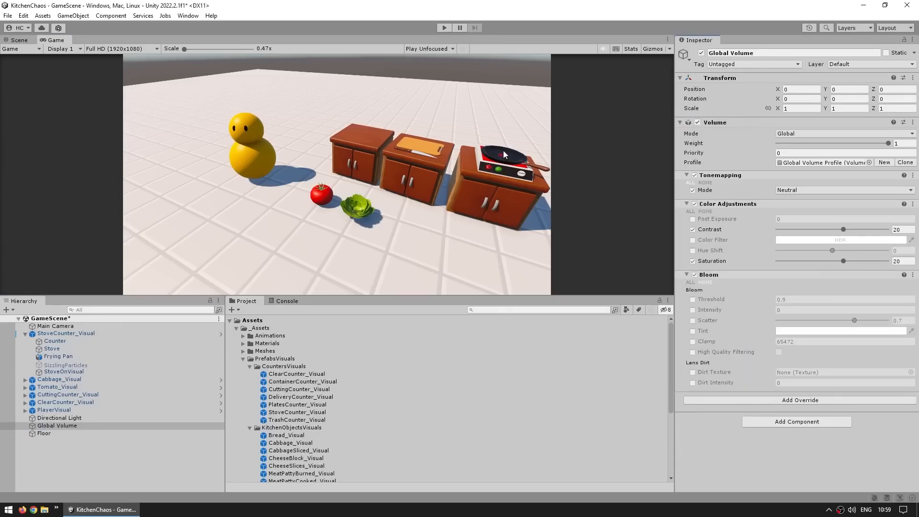
left_click(692, 299)
left_click(692, 309)
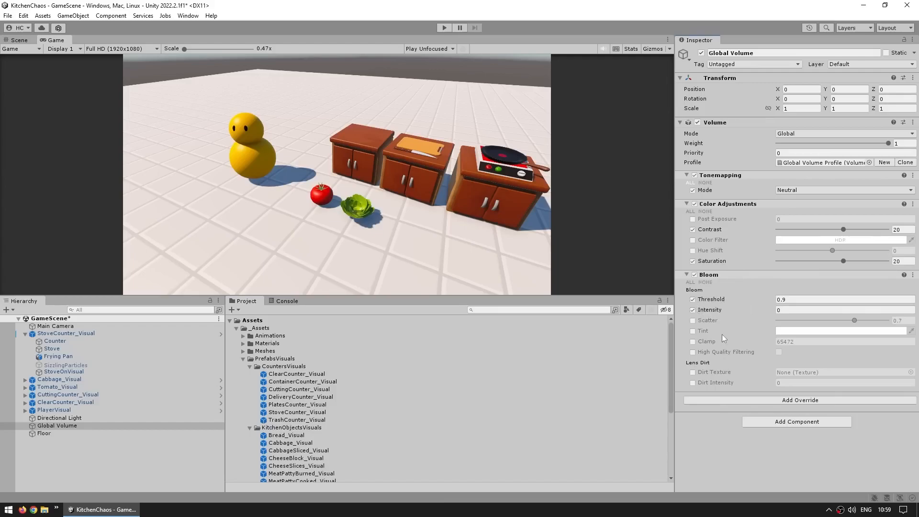
- Try a stronger Bloom intensity, and set the Bloom Threshold to 0.5 and Intensity to 1
mouse_move(708, 310)
left_mouse_down()
mouse_move(747, 307)
mouse_move(719, 300)
left_mouse_up()
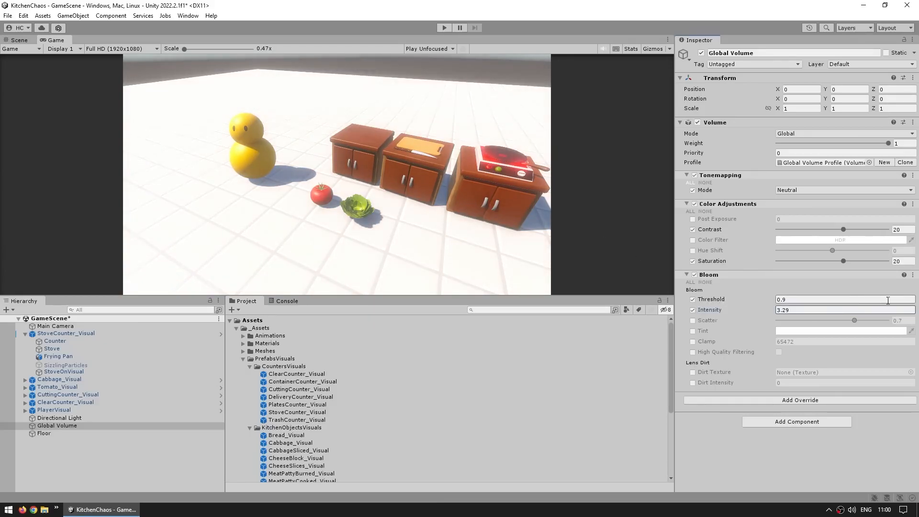
left_click(821, 298)
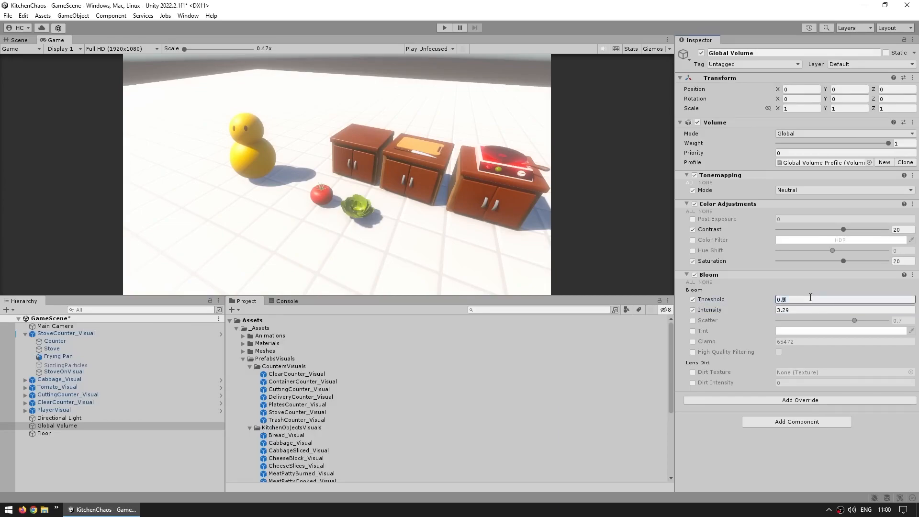
type("0.5")
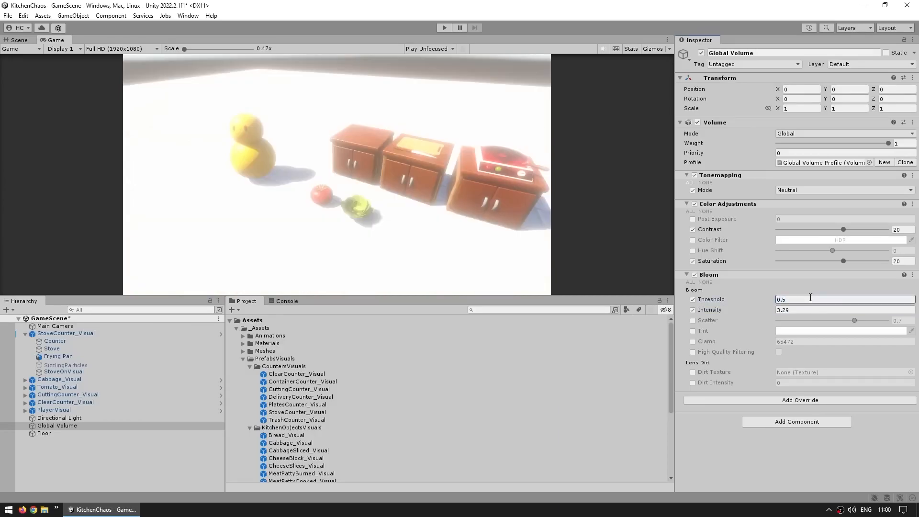
left_click(802, 310)
type("1")
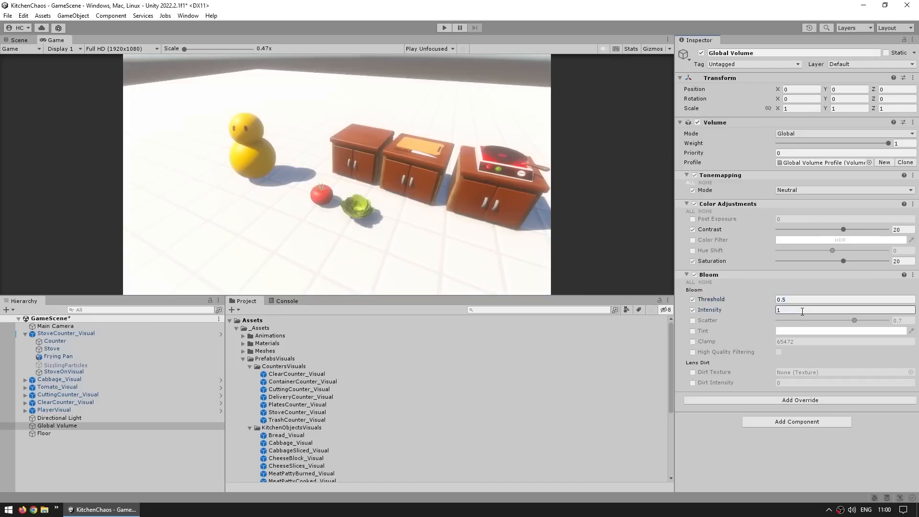
- Lower the Bloom Intensity on the Global Volume to 0.77
left_click(595, 182)
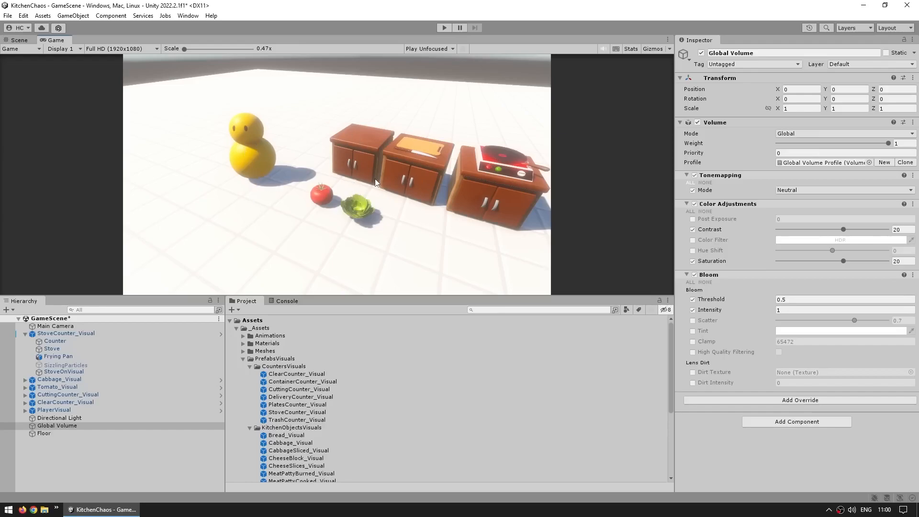
left_click_drag(712, 311, 716, 311)
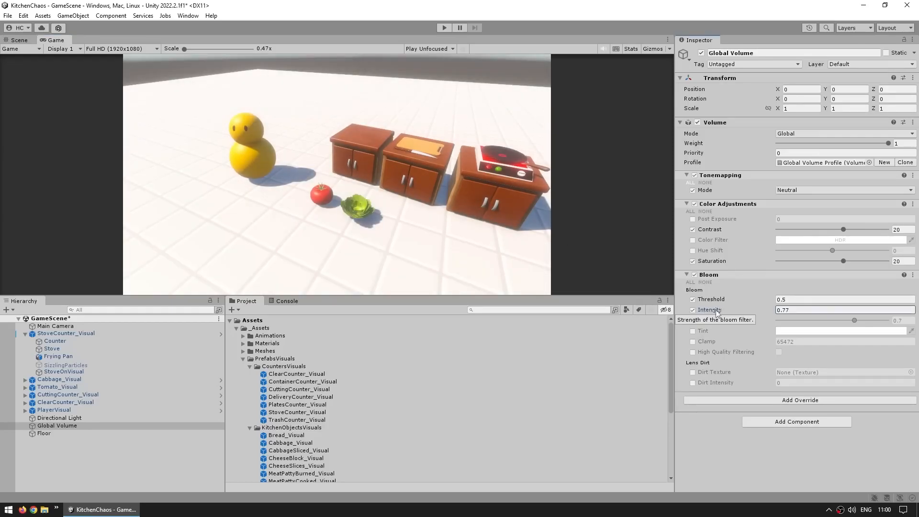
- Inspect the URP-HighFidelity asset's HDR setting, switching it off and back on
scroll(373, 420, "down", 5)
left_click(282, 464)
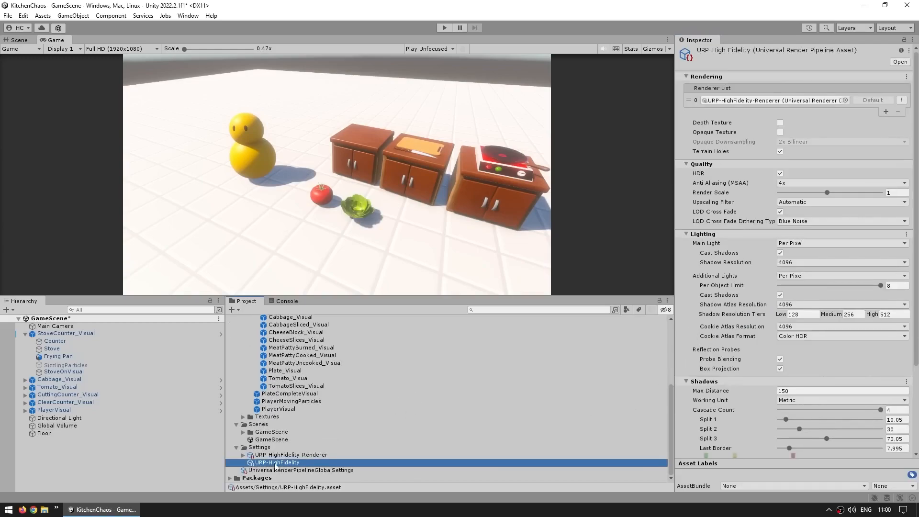
left_click(697, 174)
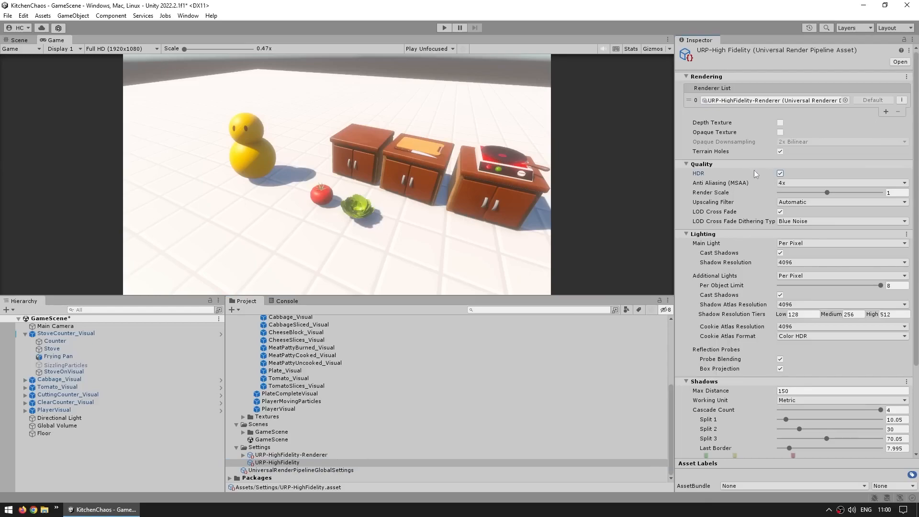
left_click(780, 173)
left_click(780, 173)
- Toggle Post-processing off and on in URP-HighFidelity-Renderer to compare, and check the Main Camera's Post Processing setting
left_click(281, 455)
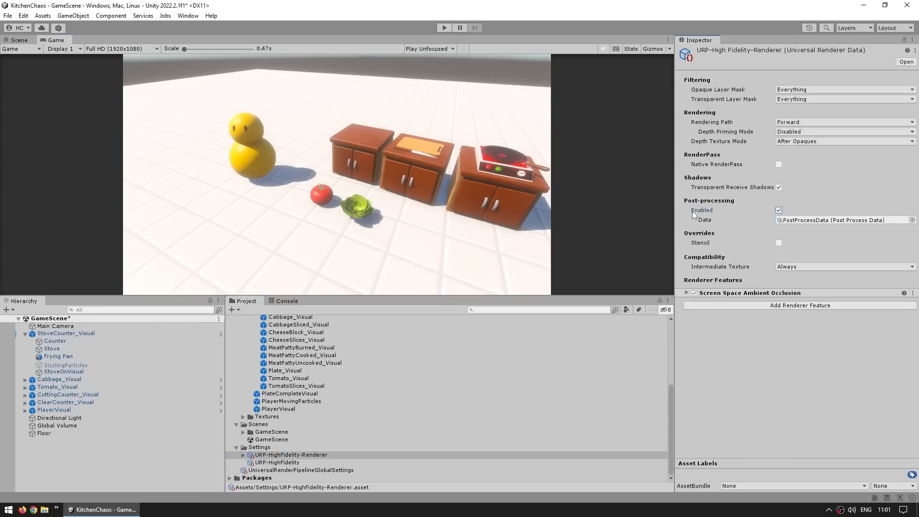
mouse_move(693, 215)
left_click(778, 211)
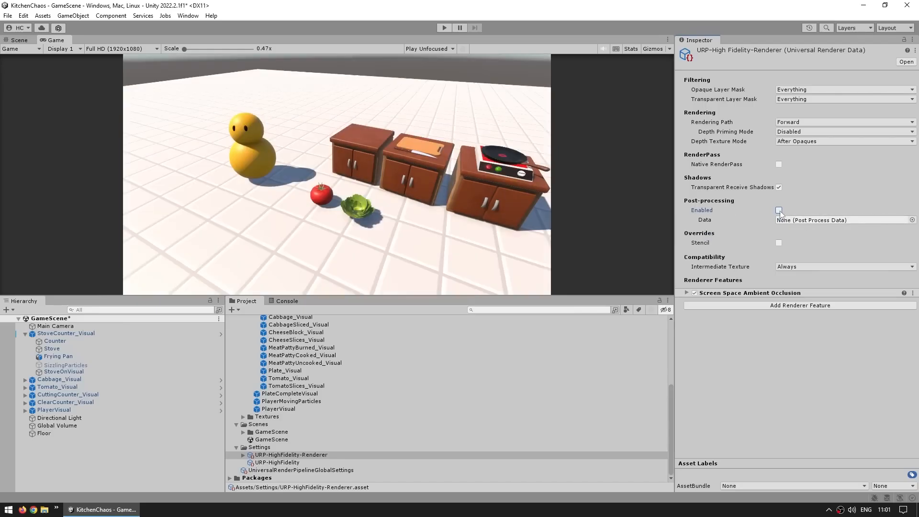
left_click(778, 211)
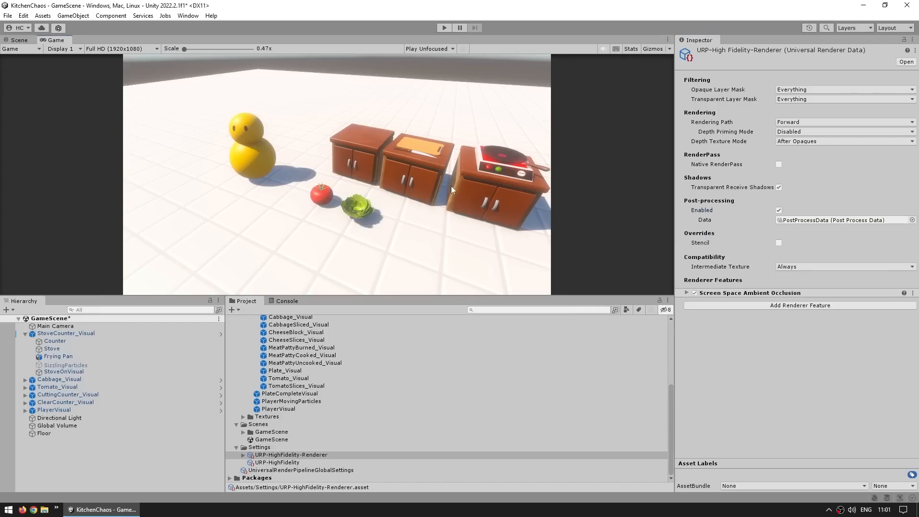
left_click(56, 326)
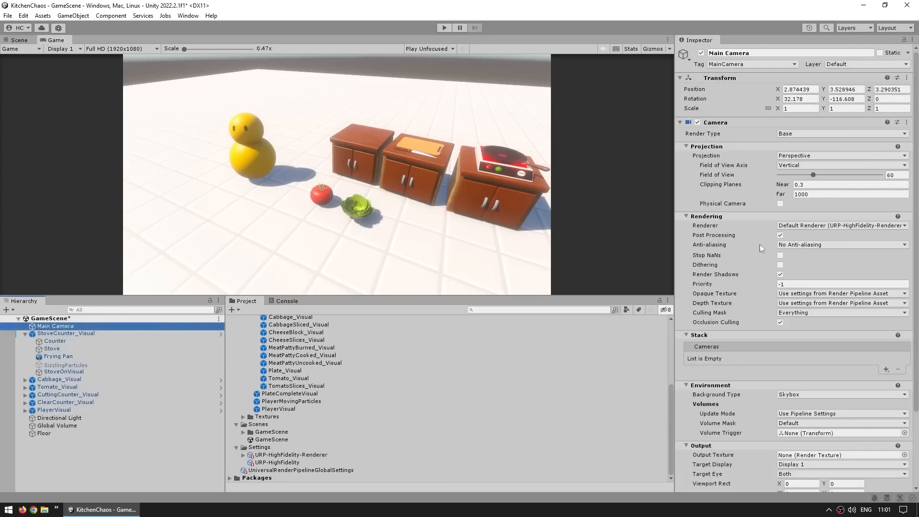
left_click(440, 209)
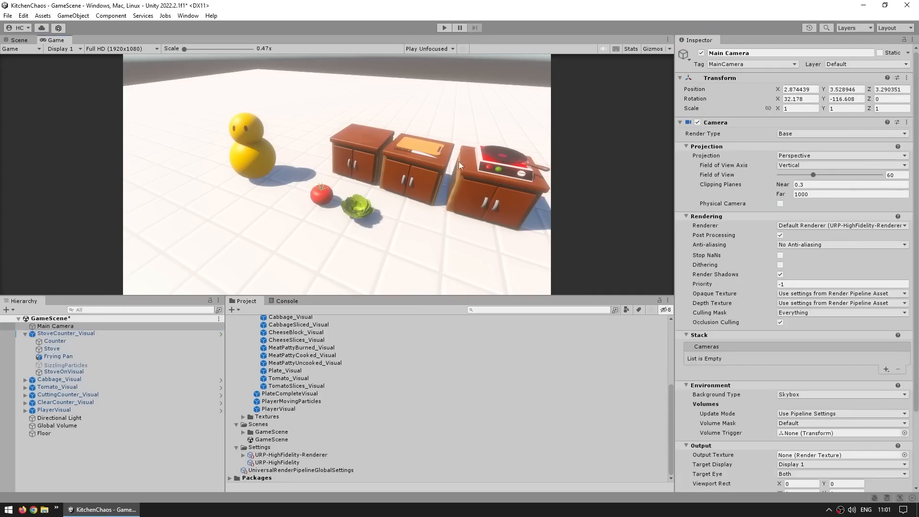
- Set the Global Volume's Bloom Threshold to 0.95 and Intensity to 1
left_click(57, 425)
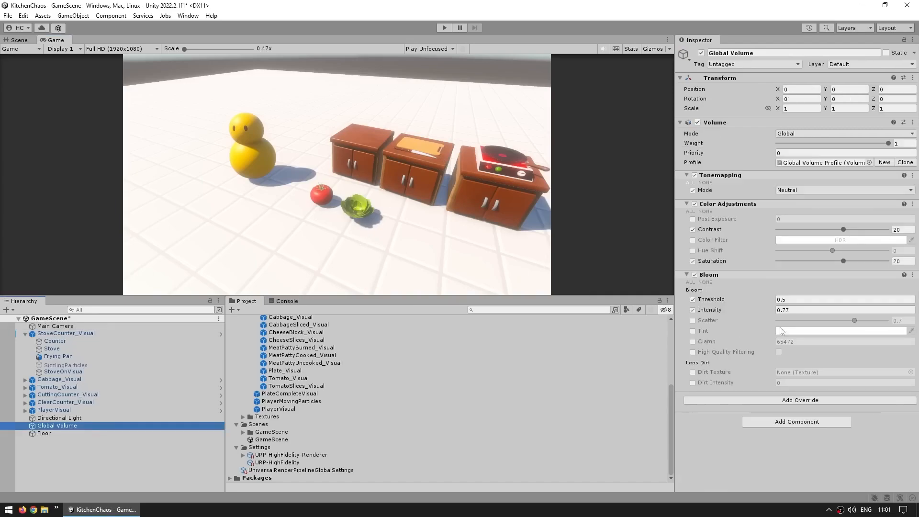
left_click(809, 301)
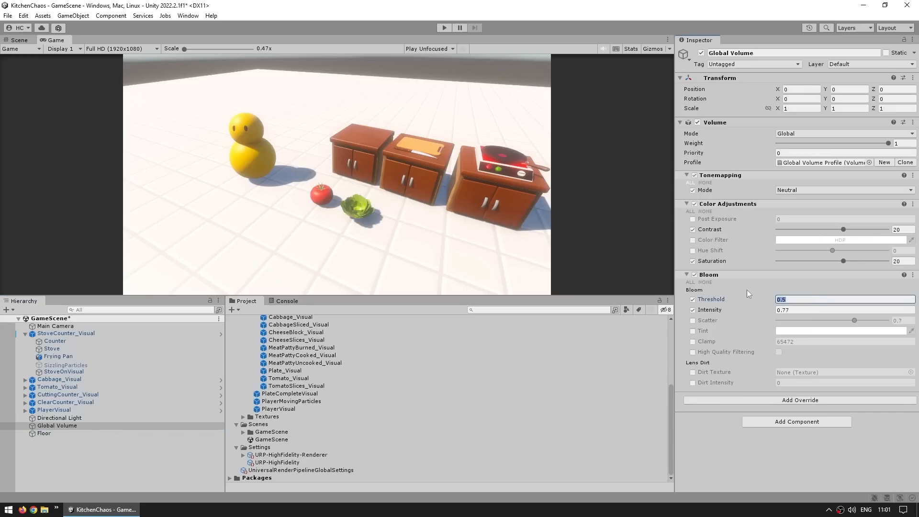
left_click(798, 300)
type("95")
left_click(378, 196)
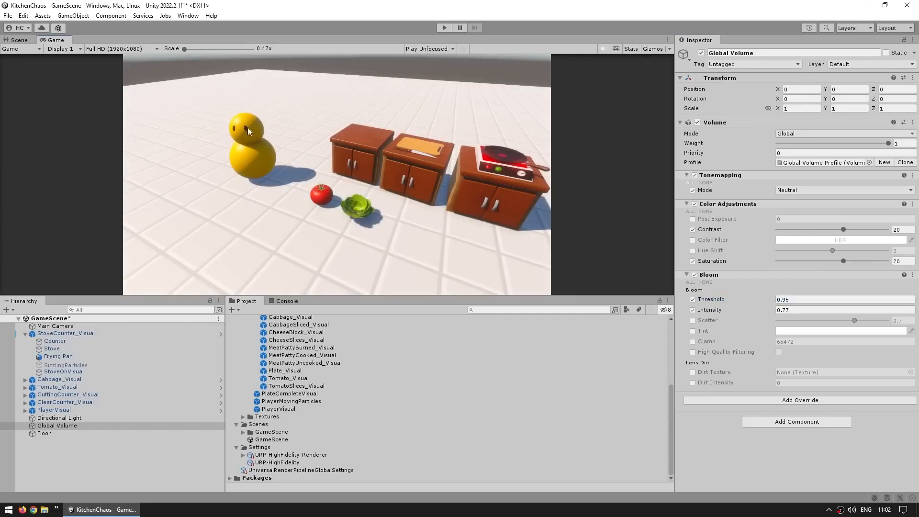
left_click(814, 309)
type("1")
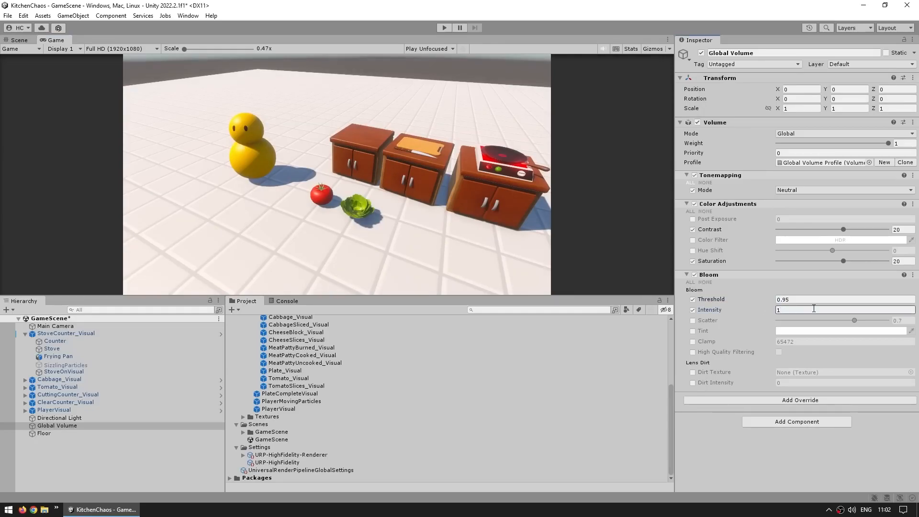
- Compare the Game view with the Bloom override disabled and enabled, leaving it enabled
left_click(694, 274)
left_click(694, 274)
left_click(695, 275)
left_click(694, 274)
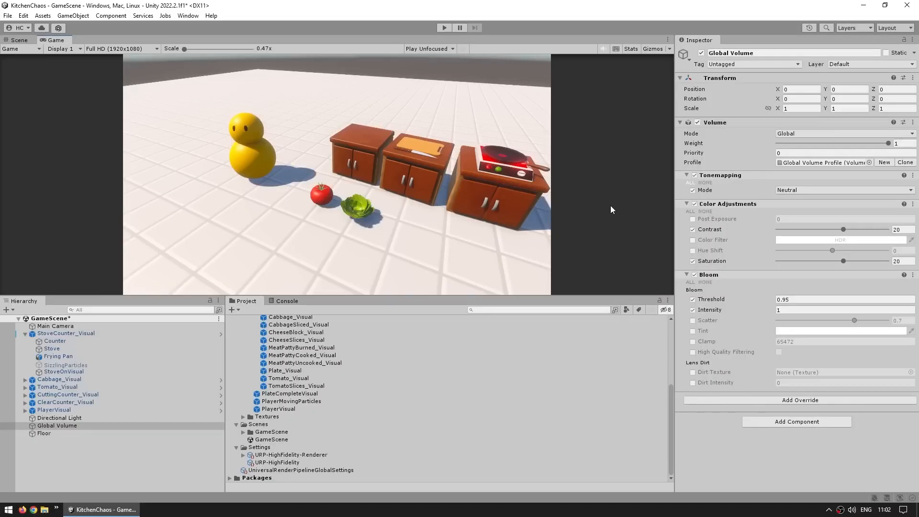
- Add a Vignette post-processing override to the Global Volume
left_click(806, 400)
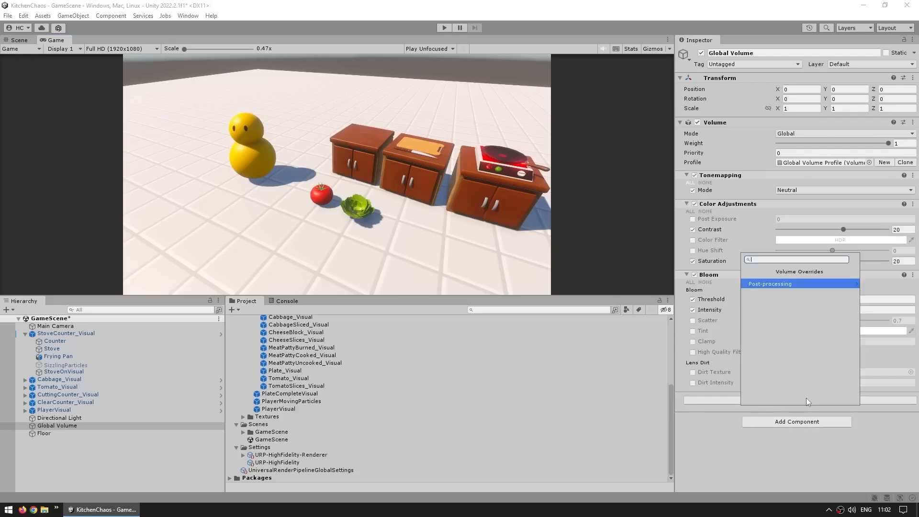
left_click(784, 285)
scroll(764, 393, "down", 1)
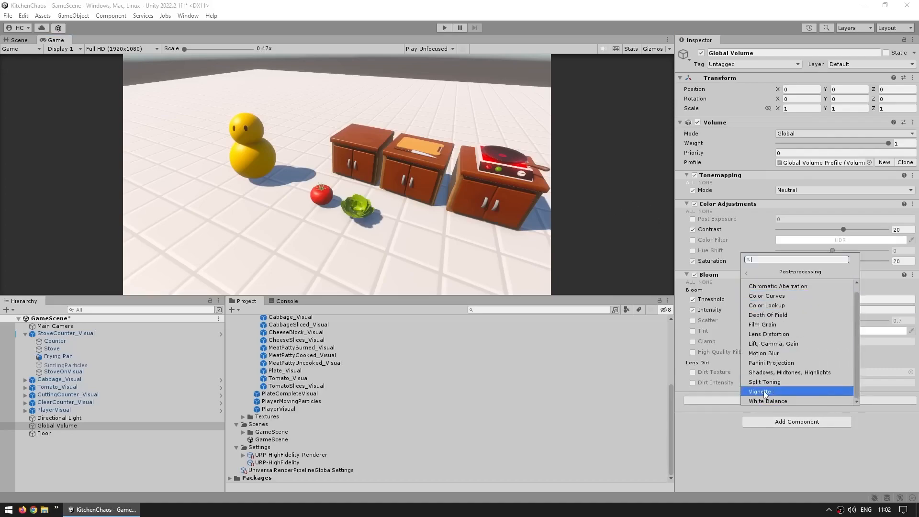
left_click(764, 393)
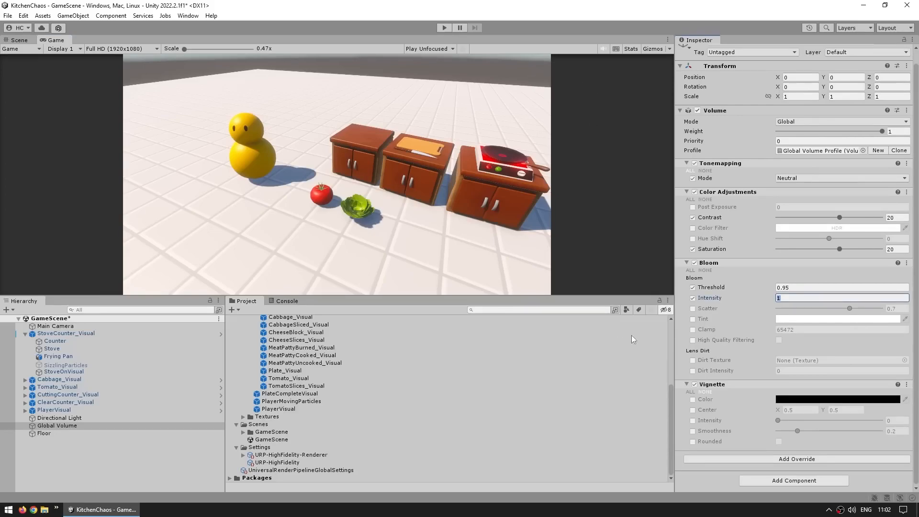
- Enable the Vignette's Intensity and Smoothness, setting Intensity to 0.25 and Smoothness to 0.4
left_click(692, 420)
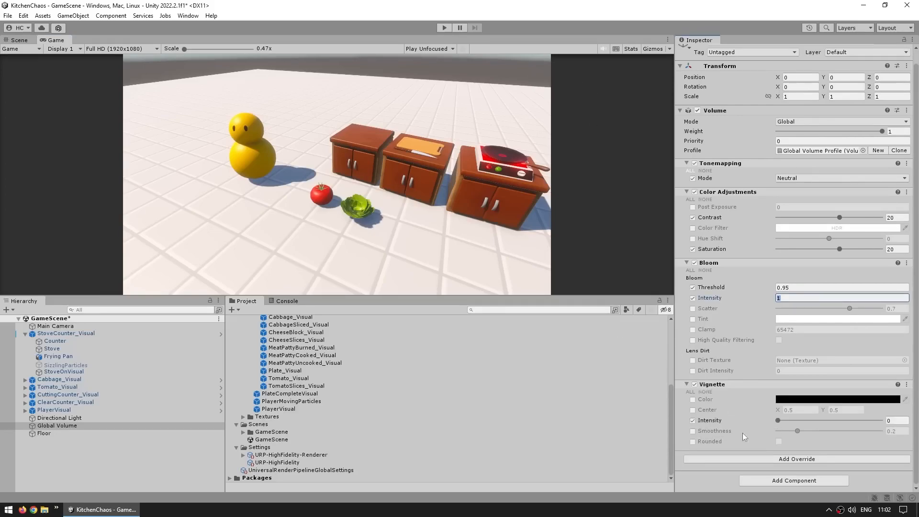
left_click_drag(778, 420, 840, 419)
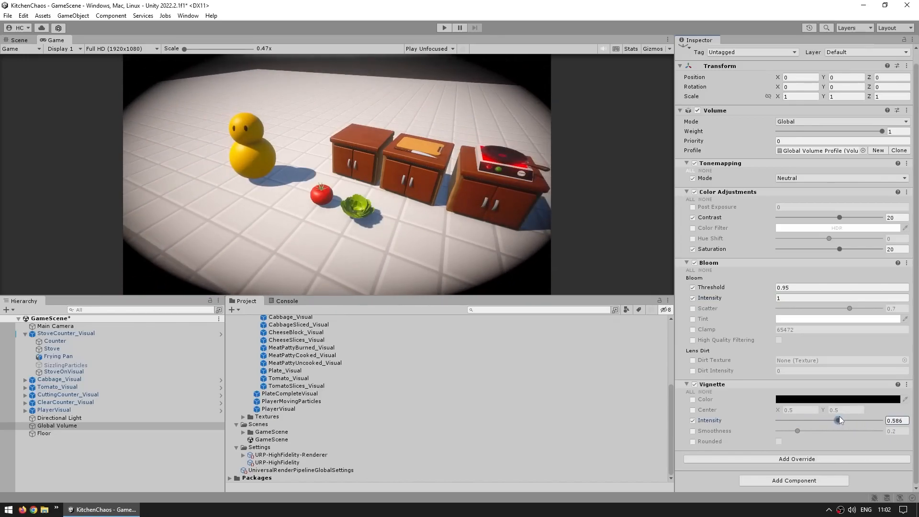
left_click(903, 421)
type("0.25")
left_click(692, 431)
left_click(904, 431)
type("0.4")
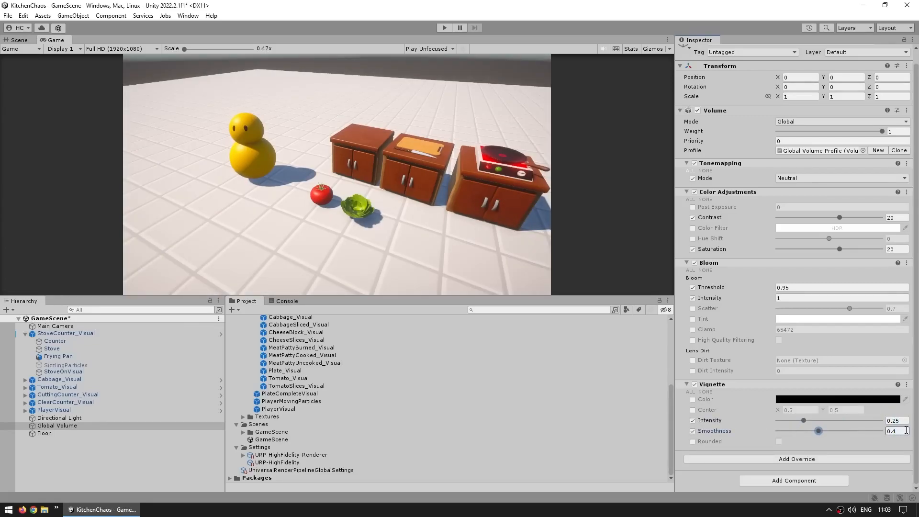
- Compare the Game view with the Vignette override disabled and enabled, leaving it enabled
left_click(694, 384)
left_click(694, 385)
left_click(694, 384)
left_click(694, 384)
left_click(695, 384)
left_click(694, 385)
- Toggle the whole Volume component repeatedly to compare the scene with and without post-processing, leaving it enabled
left_click(697, 110)
left_click(697, 111)
left_click(697, 110)
left_click(697, 110)
left_click(697, 110)
left_click(697, 110)
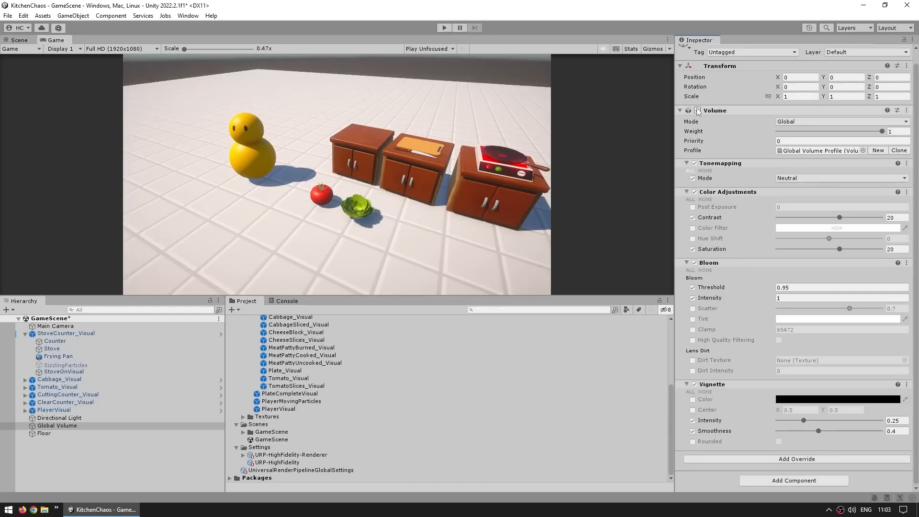
left_click(697, 110)
left_click(697, 110)
left_click(697, 110)
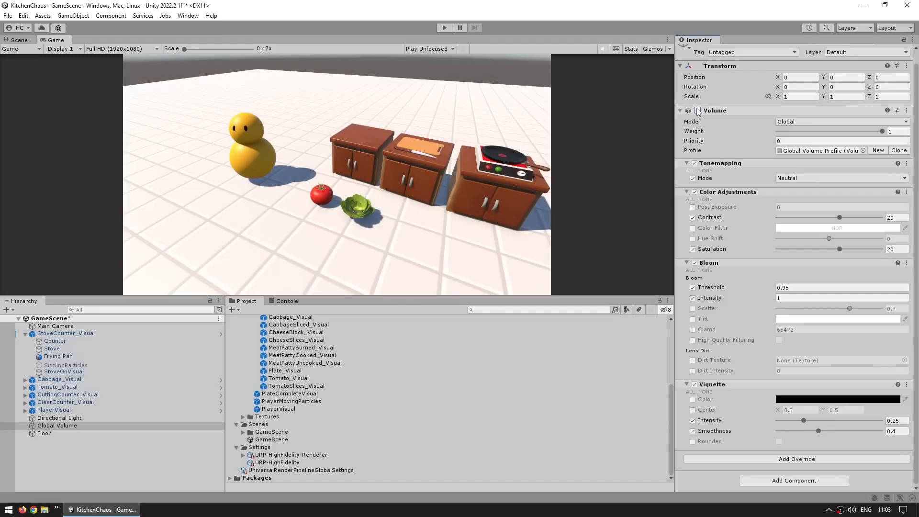
left_click(697, 110)
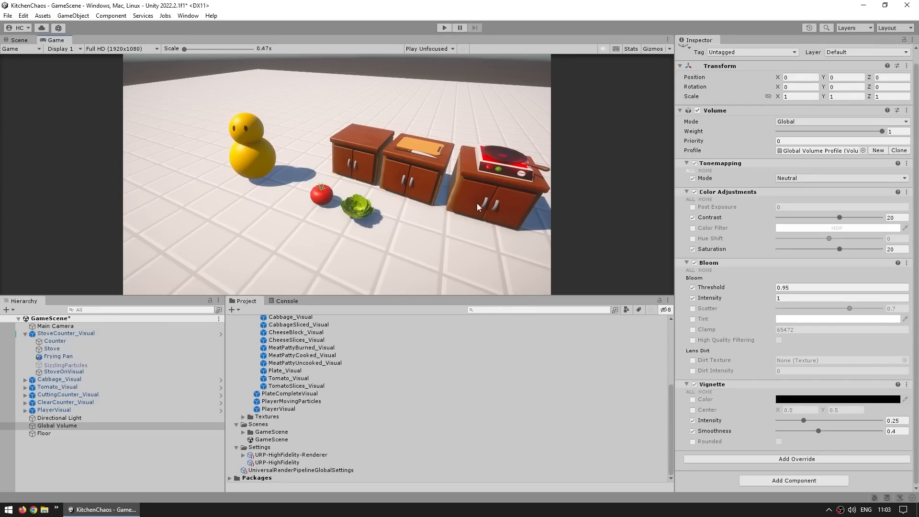
- Review the Main Camera's Anti-aliasing options without changing the selection
left_click(85, 327)
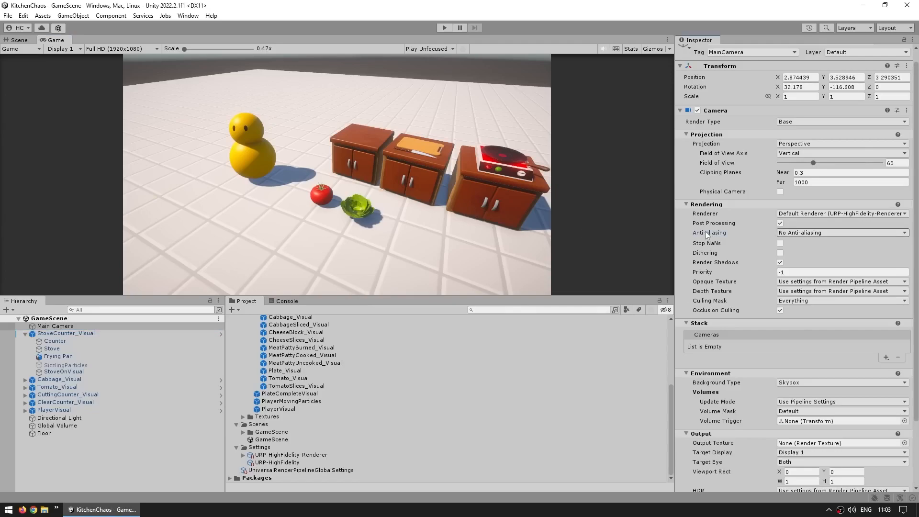
left_click(808, 233)
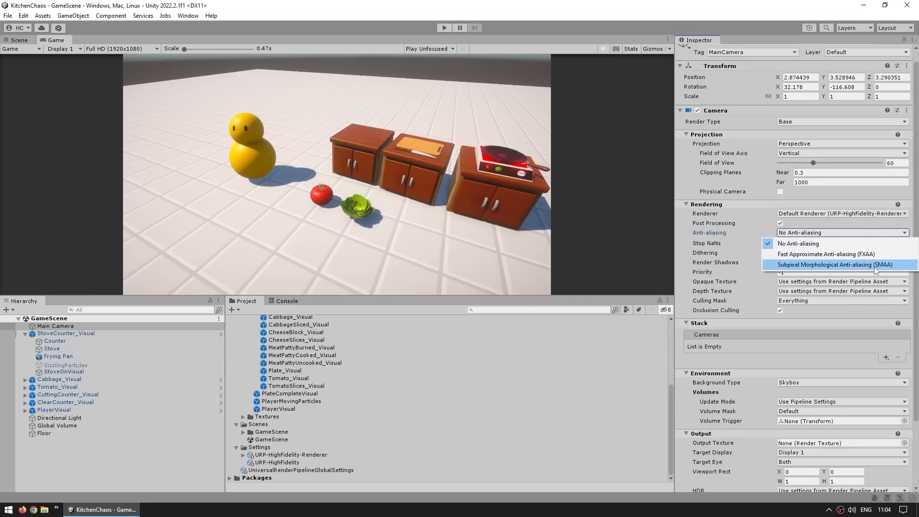
left_click(570, 219)
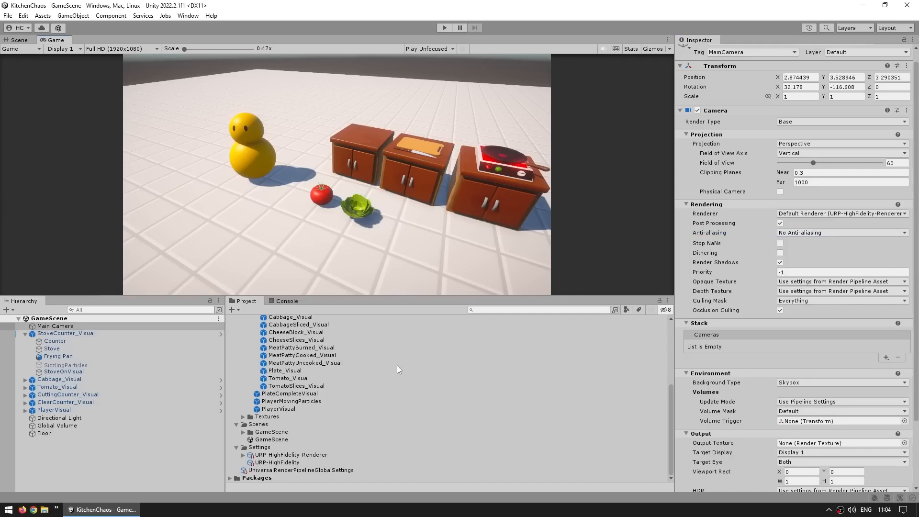
- Show the URP-HighFidelity asset's MSAA setting, enlarge the Game view and scale it to 5x to inspect object edges
left_click(296, 463)
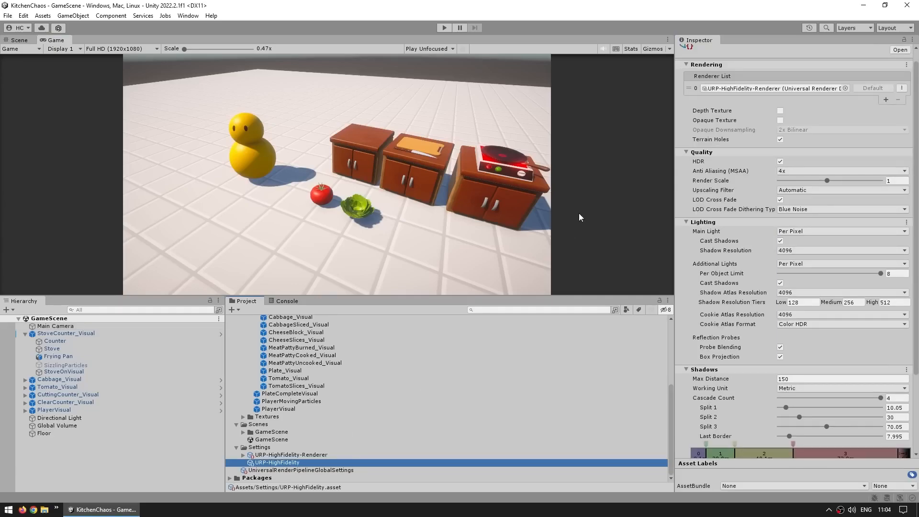
left_click(734, 173)
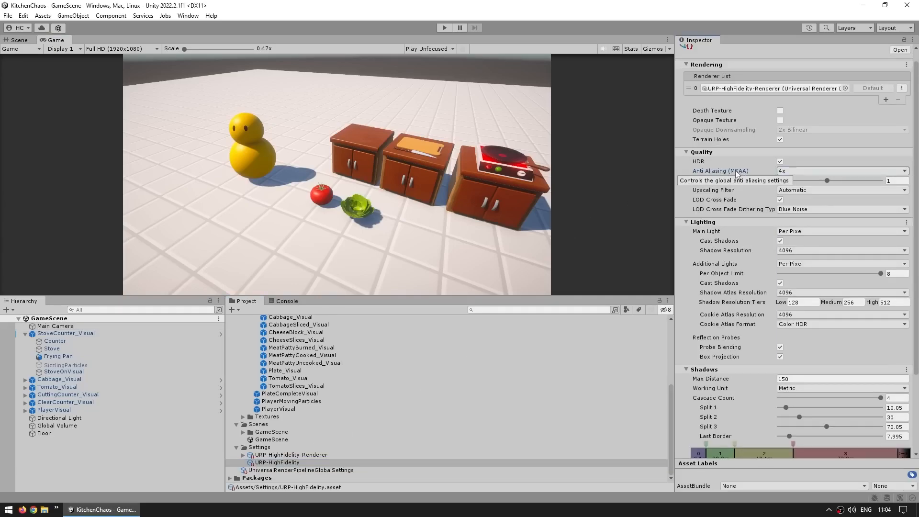
left_click(203, 130)
left_click_drag(369, 302, 368, 374)
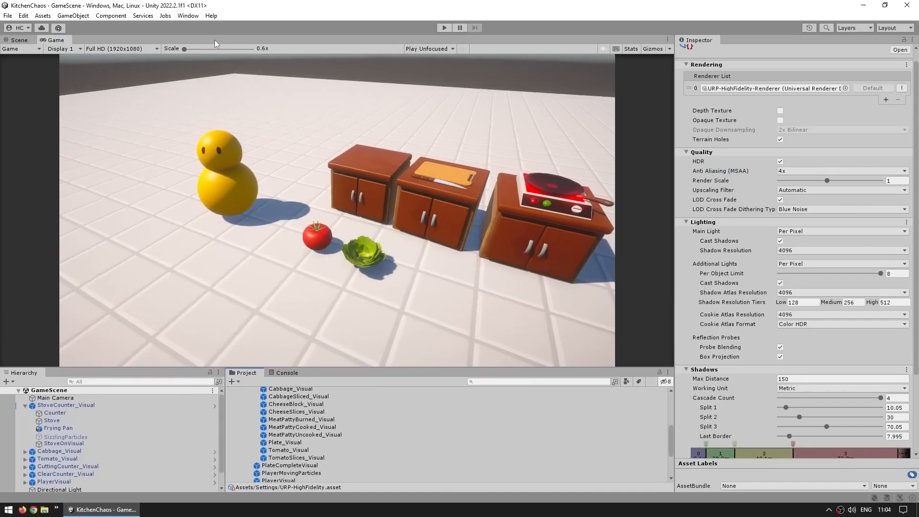
left_click_drag(191, 49, 253, 50)
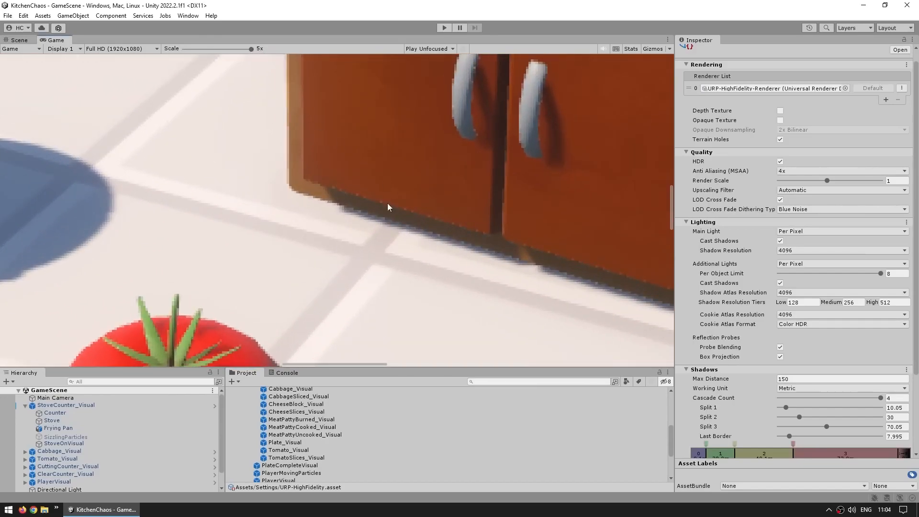
- Compare the URP-HighFidelity asset's Anti Aliasing (MSAA) options, including Disabled, 2x and 4x, and set it to 8x
left_click(709, 172)
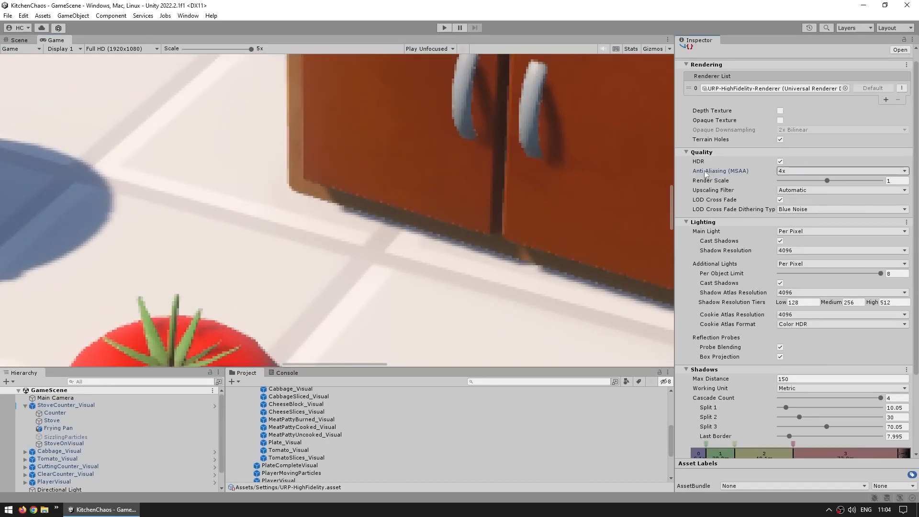
left_click(802, 171)
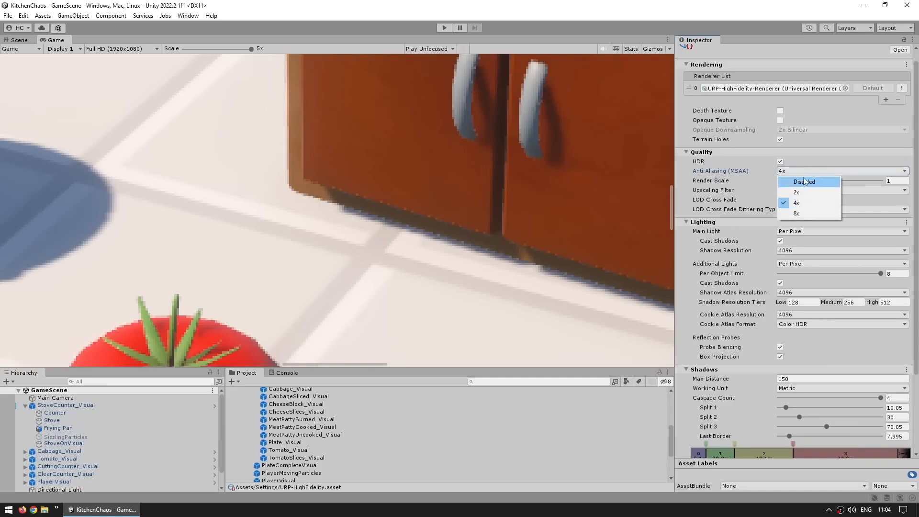
left_click(805, 181)
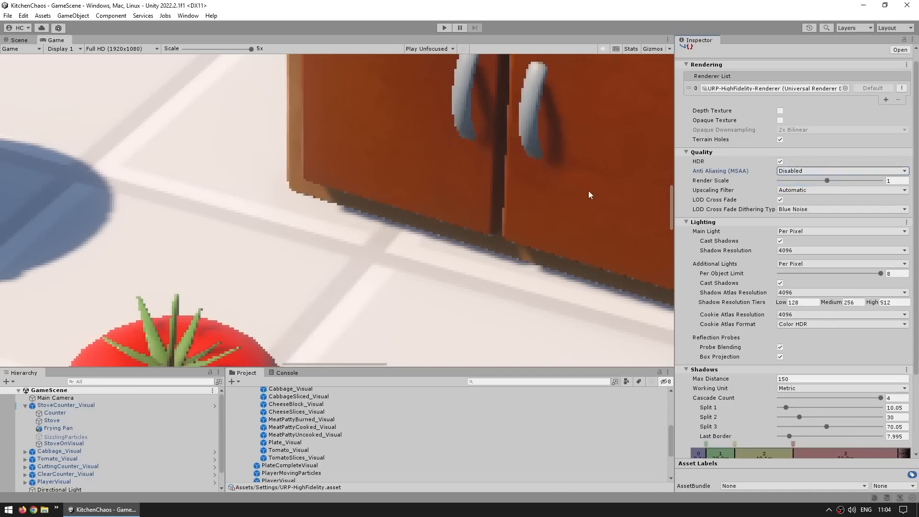
left_click(796, 171)
left_click(797, 192)
left_click(795, 171)
left_click(796, 202)
left_click(795, 171)
left_click(796, 213)
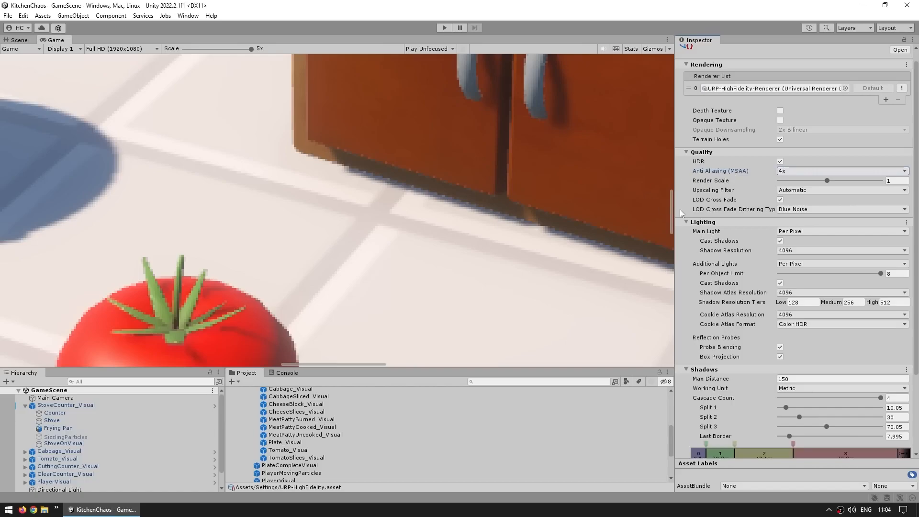
left_click(810, 171)
left_click(796, 213)
- Try Subpixel Morphological Anti-aliasing (SMAA) on the Main Camera, then return its Anti-aliasing to No Anti-aliasing
left_click(56, 398)
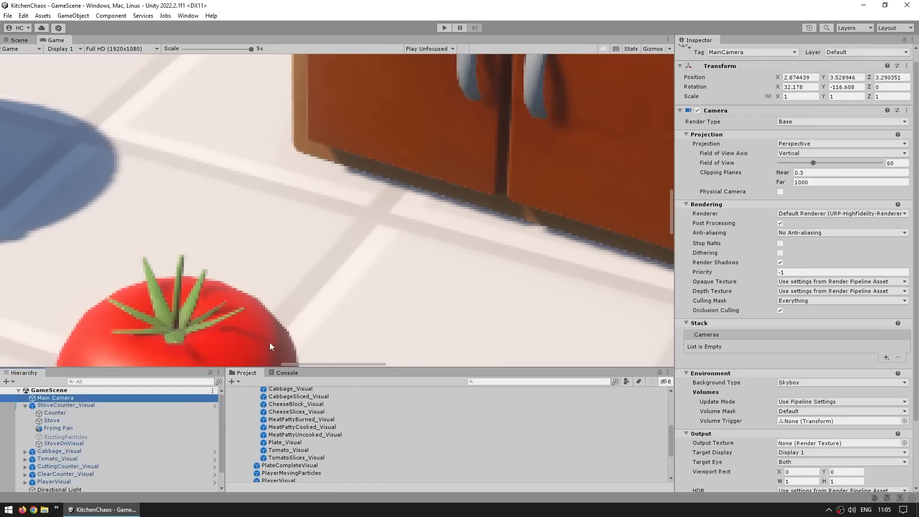
left_click(719, 232)
left_click(807, 233)
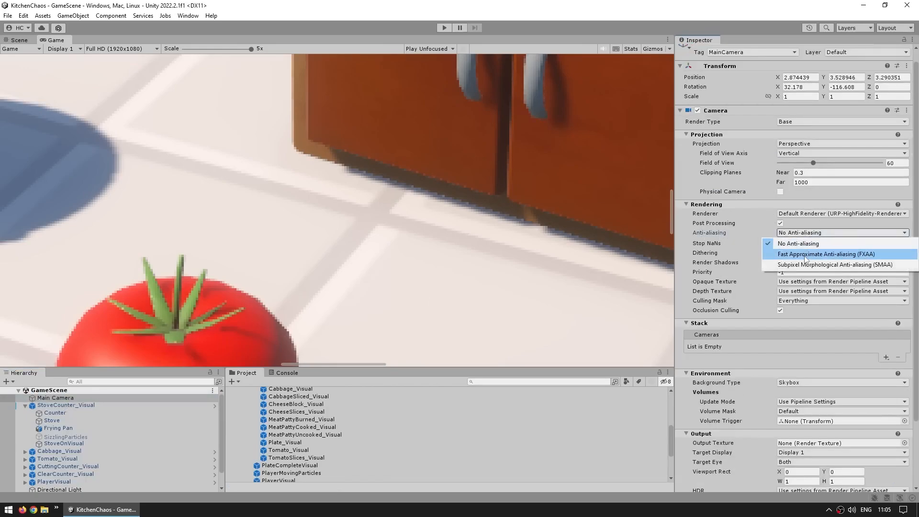
left_click(814, 242)
left_click(809, 232)
left_click(812, 267)
left_click(808, 232)
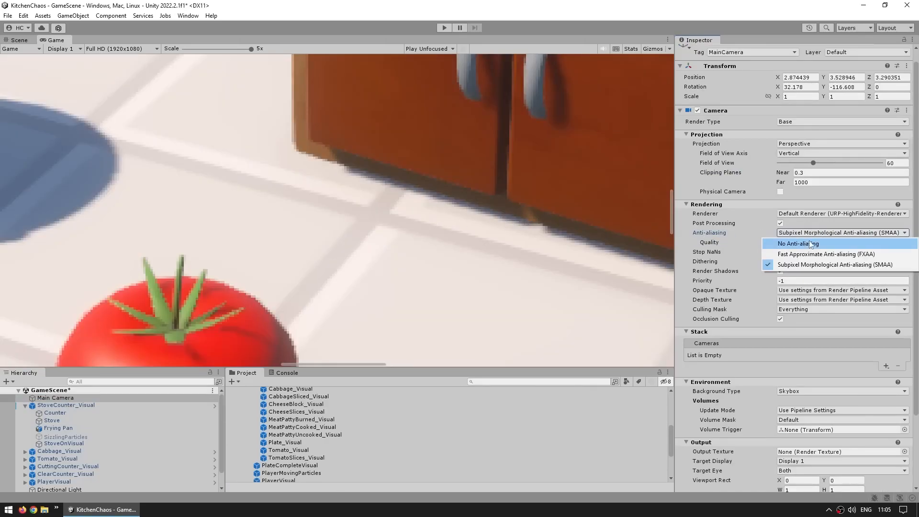
left_click(795, 241)
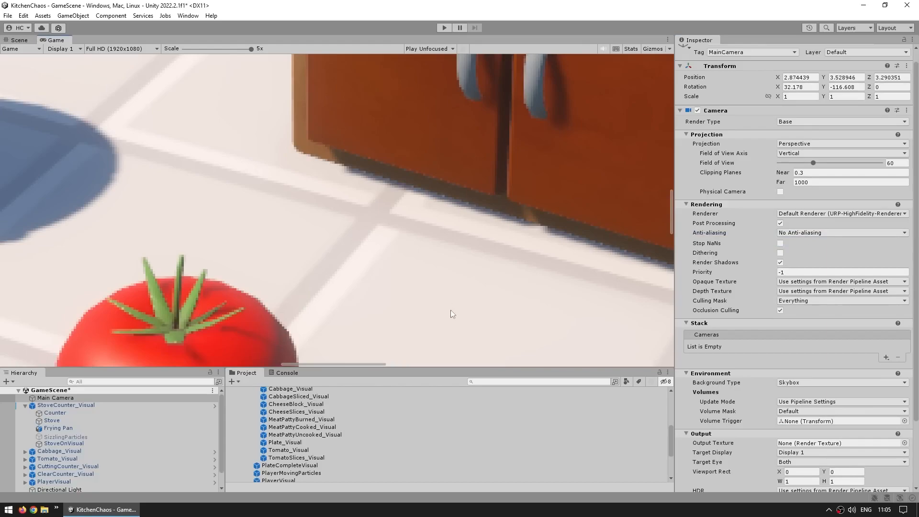
- Compare the URP-HighFidelity asset's Anti Aliasing (MSAA) set to Disabled against 8x, finishing on 8x
scroll(378, 433, "down", 5)
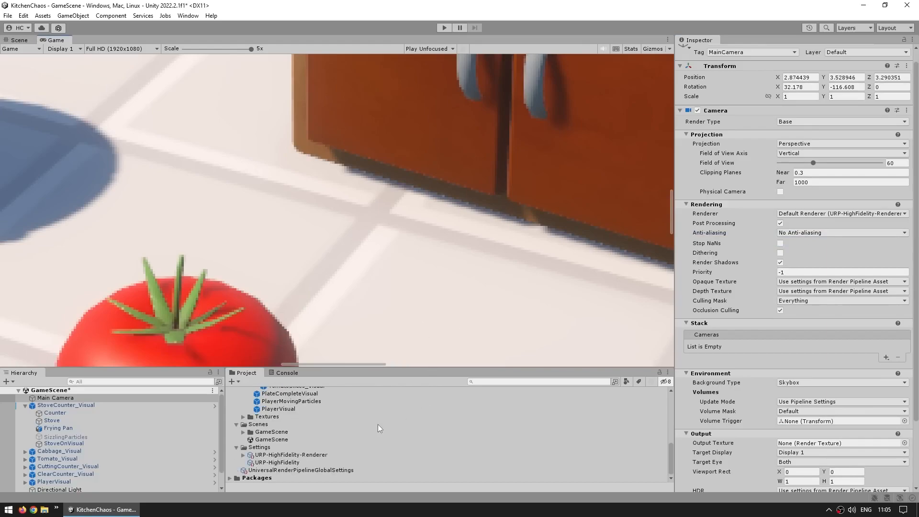
left_click(279, 463)
left_click(750, 172)
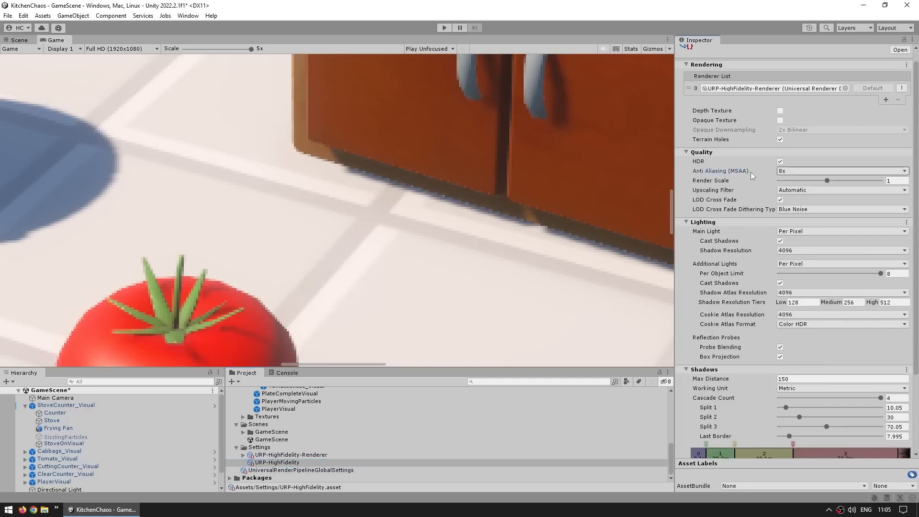
left_click(799, 171)
left_click(802, 181)
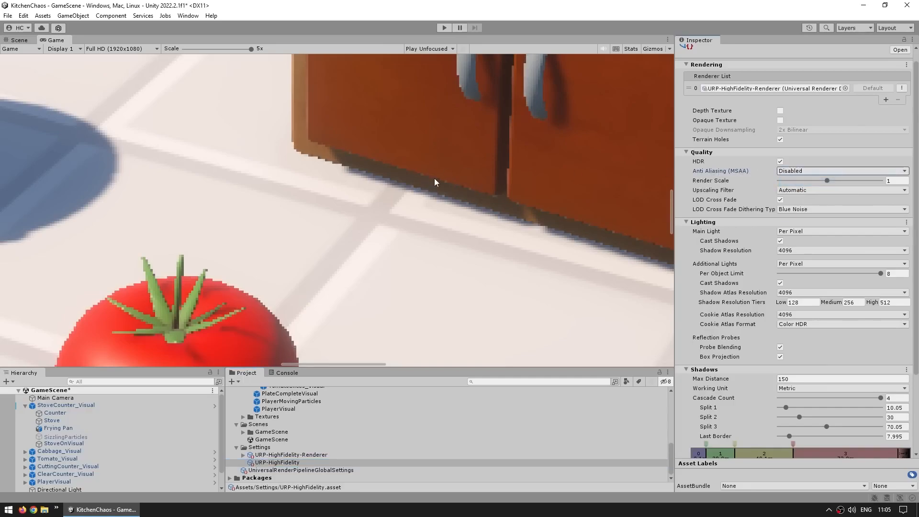
left_click(811, 170)
left_click(801, 210)
- Scale the Game view to 0.6x and review the URP-HighFidelity-Renderer's Screen Space Ambient Occlusion settings and available renderer features
left_click_drag(251, 49, 141, 56)
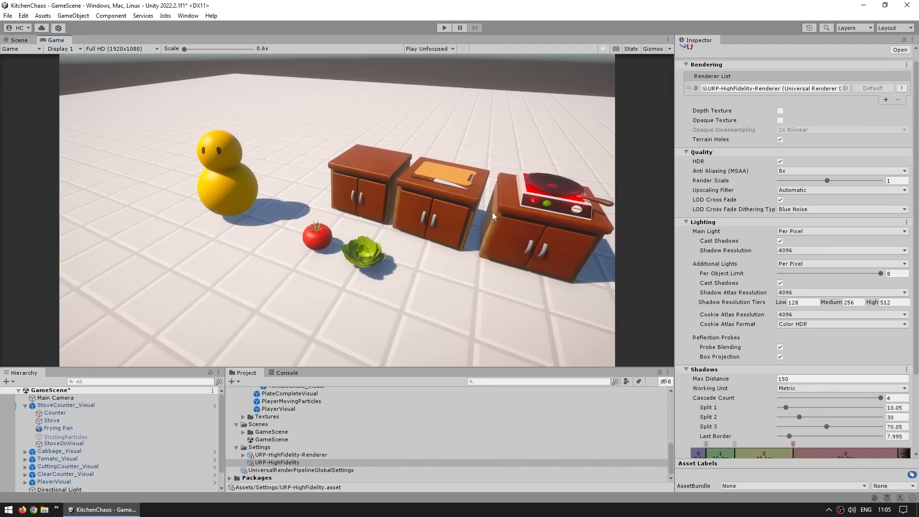
left_click(312, 455)
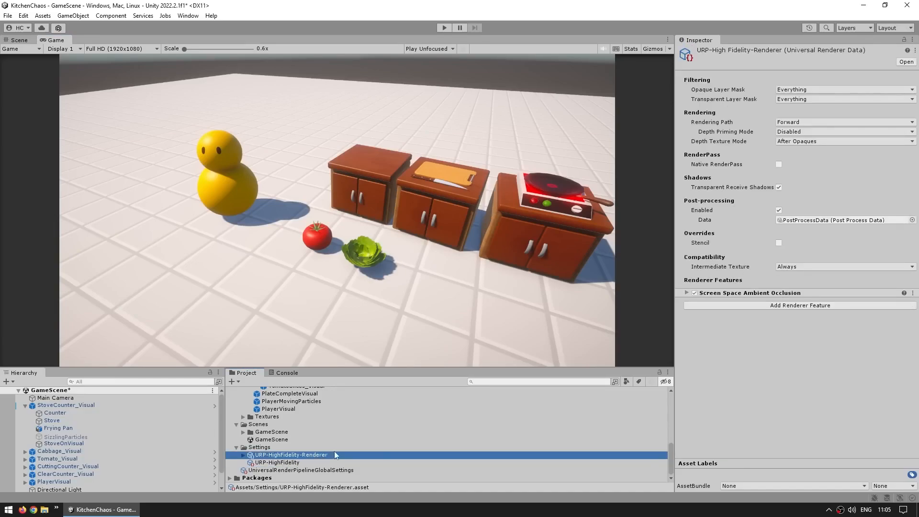
left_click(758, 293)
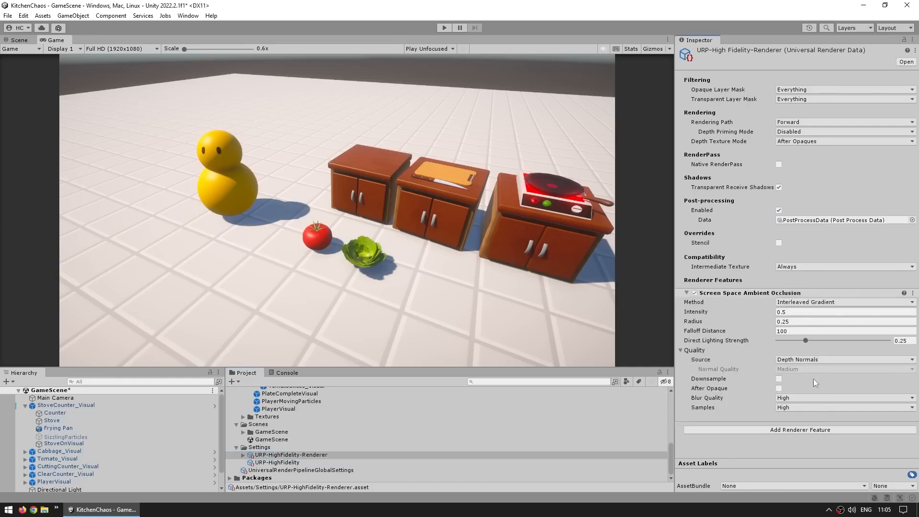
left_click(781, 430)
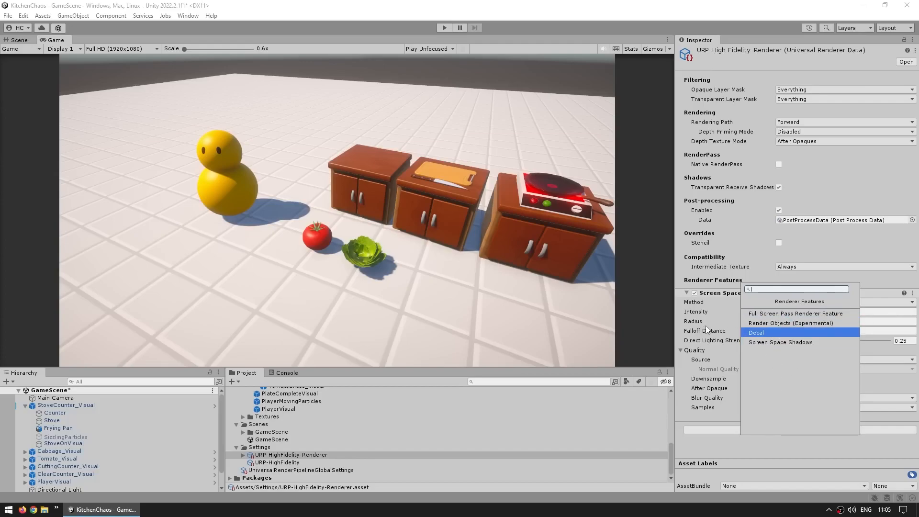
left_click(695, 311)
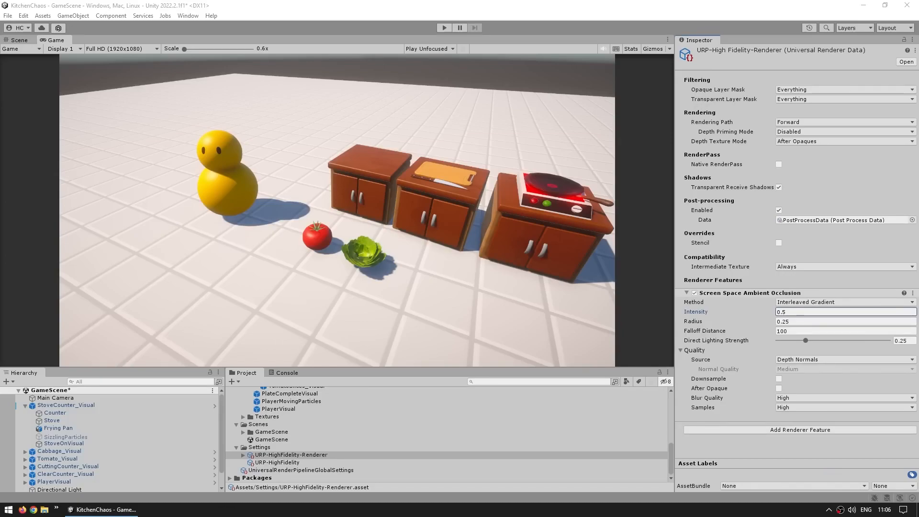
- Toggle Screen Space Ambient Occlusion repeatedly to compare the scene with and without it, leaving it enabled
left_click(694, 292)
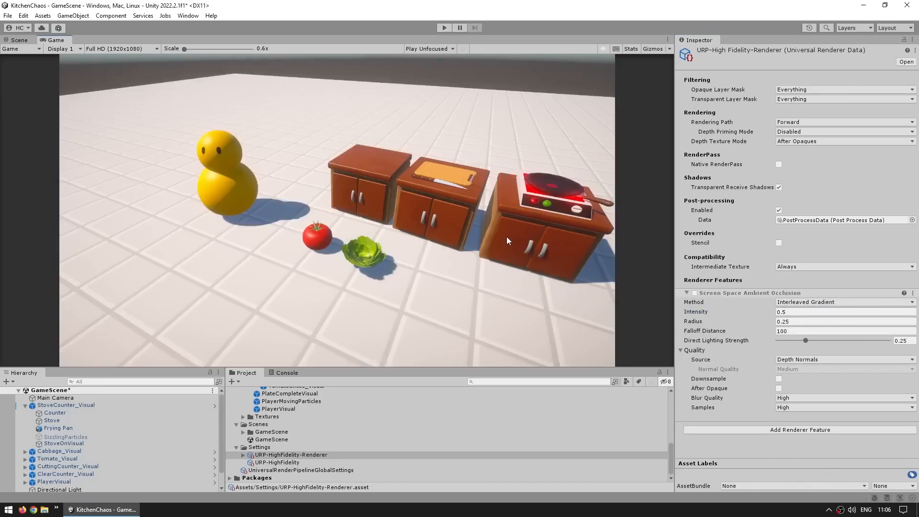
left_click(694, 293)
left_click(694, 292)
left_click(694, 293)
left_click(695, 292)
left_click(694, 292)
left_click(694, 293)
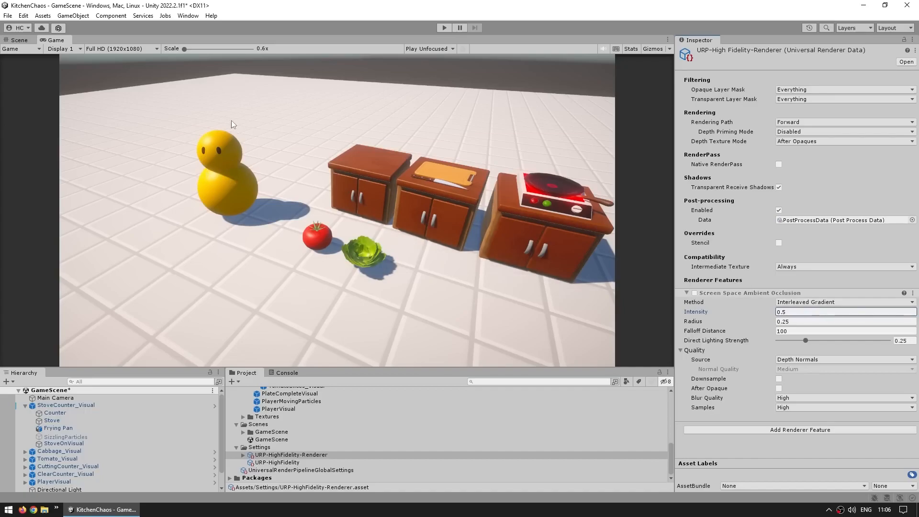
left_click(695, 292)
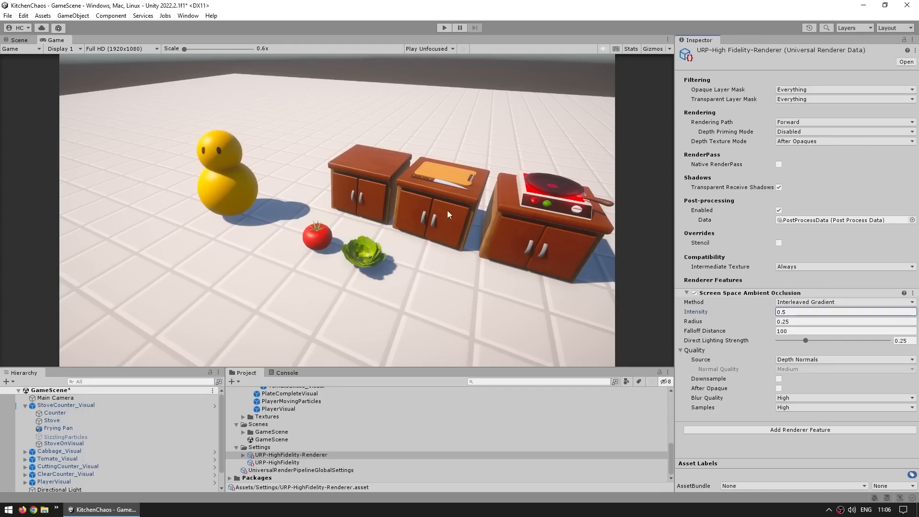
- Try a Screen Space Ambient Occlusion intensity of 3.58 and radius of 3.99, and undo both changes
left_click_drag(702, 312, 762, 319)
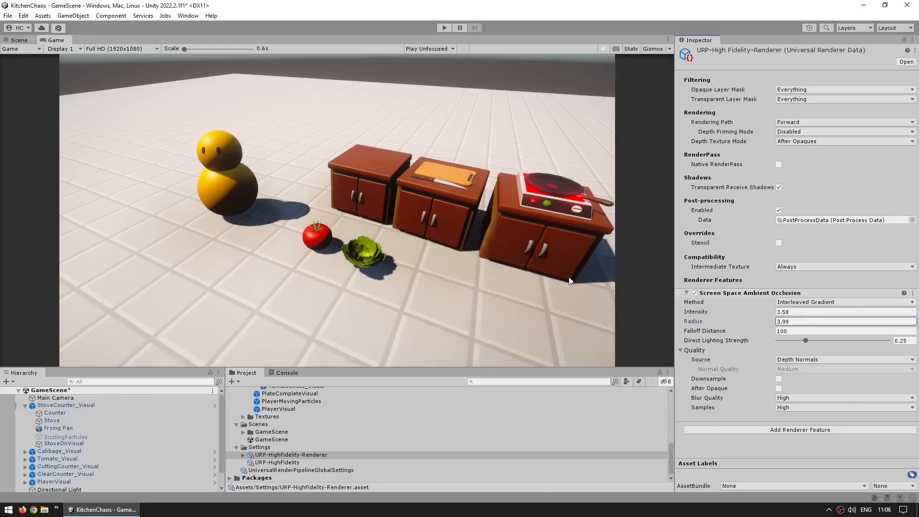
key("ctrl+z")
key("ctrl+z")
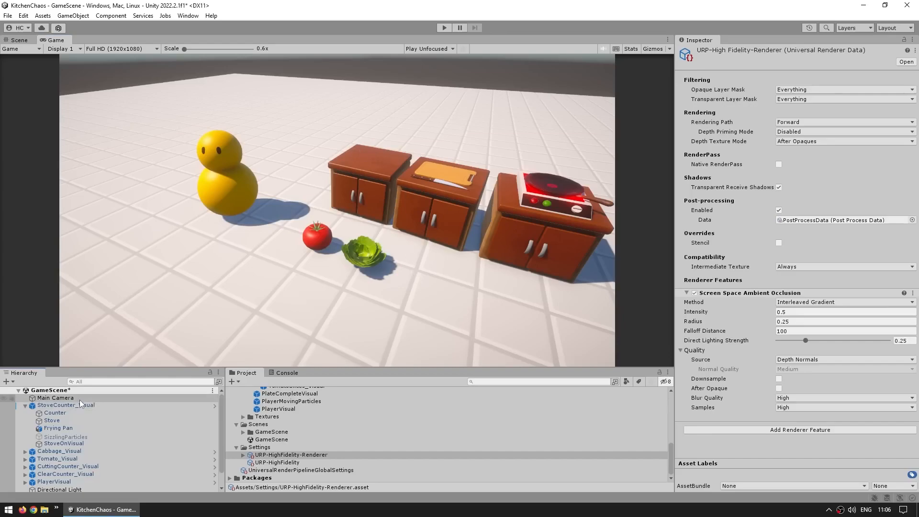
- Set the Main Camera's position to X 0, Y 21.5, Z -21.3
left_click(55, 398)
left_click(630, 243)
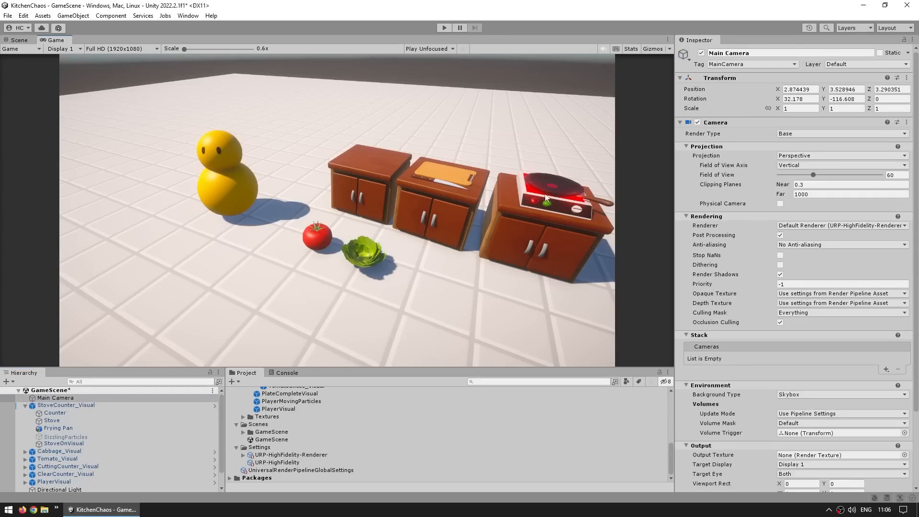
left_click(810, 88)
type("0")
key("Tab")
type("21.5")
key("Tab")
type("-21.3")
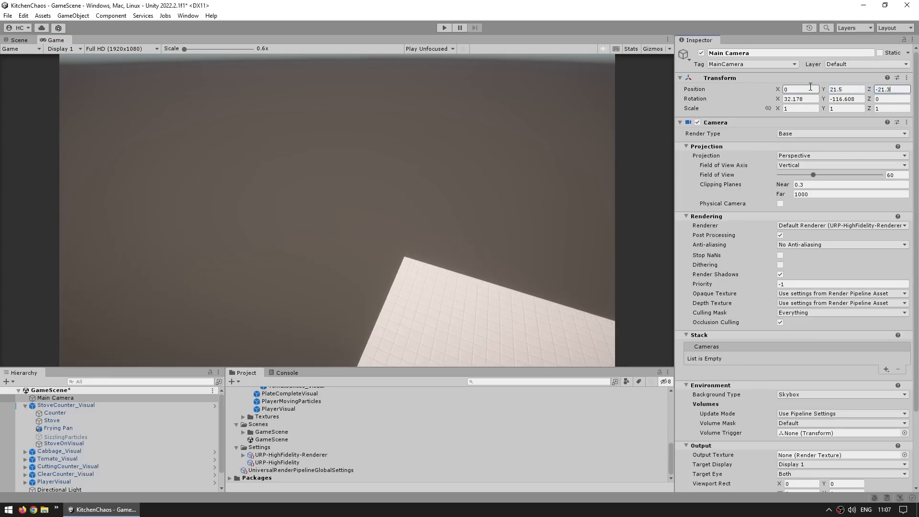
key("Return")
- Set the Main Camera's rotation to X 46, Y 0, Z 0
key("Tab")
type("46")
key("Tab")
type("0")
key("Tab")
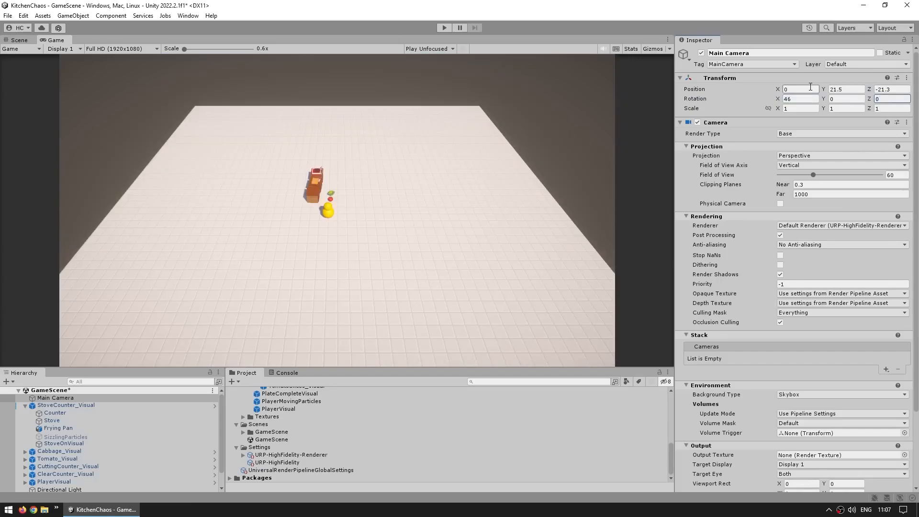
- Set the Main Camera's Field of View to 20
left_click(894, 175)
double_click(893, 175)
type("20")
key("Return")
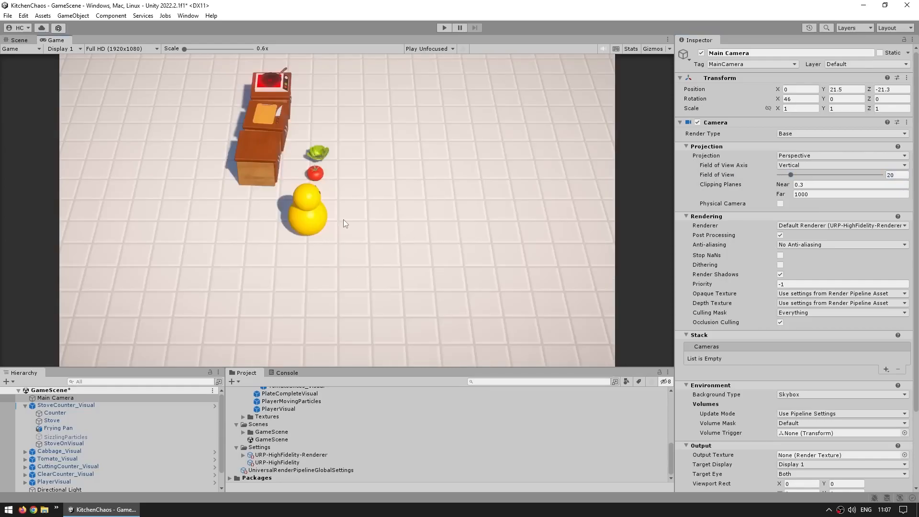
- In the Scene view, select the objects from StoveCounter_Visual through PlayerVisual and rotate them together to face the camera
left_click(19, 40)
scroll(291, 214, "down", 2)
left_click_drag(279, 205, 378, 225, "alt")
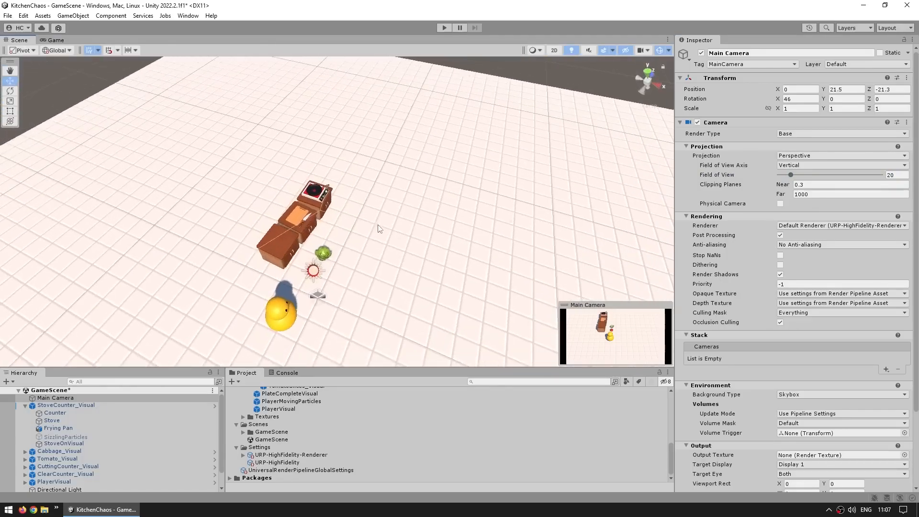
middle_click_drag(378, 225, 361, 172)
scroll(361, 171, "down", 3)
left_click_drag(128, 369, 129, 274)
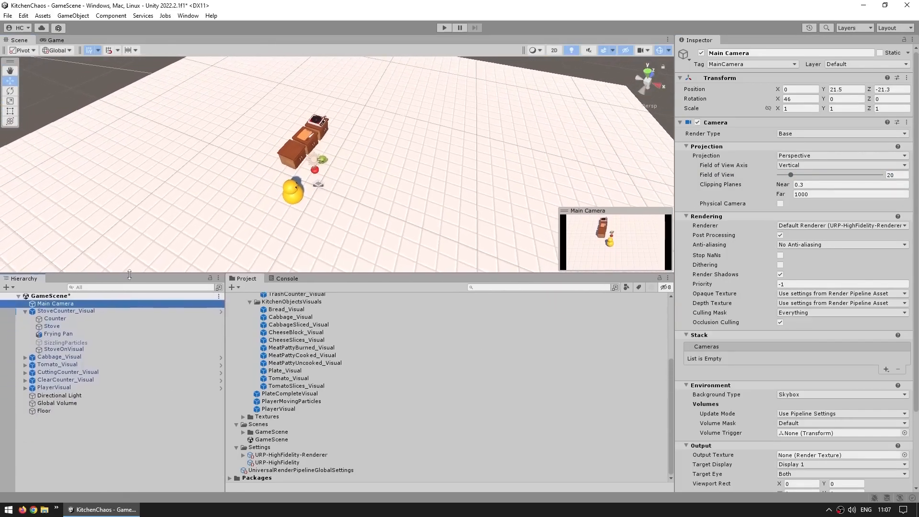
left_click(25, 311)
left_click(43, 310)
left_click(68, 348, "shift")
key("e")
left_click_drag(317, 231, 258, 206, "ctrl")
- Move StoveCounter_Visual away from the other counters to about X 1.79, Z 1
scroll(319, 175, "up", 3)
left_click(287, 161)
key("w")
left_click(275, 144)
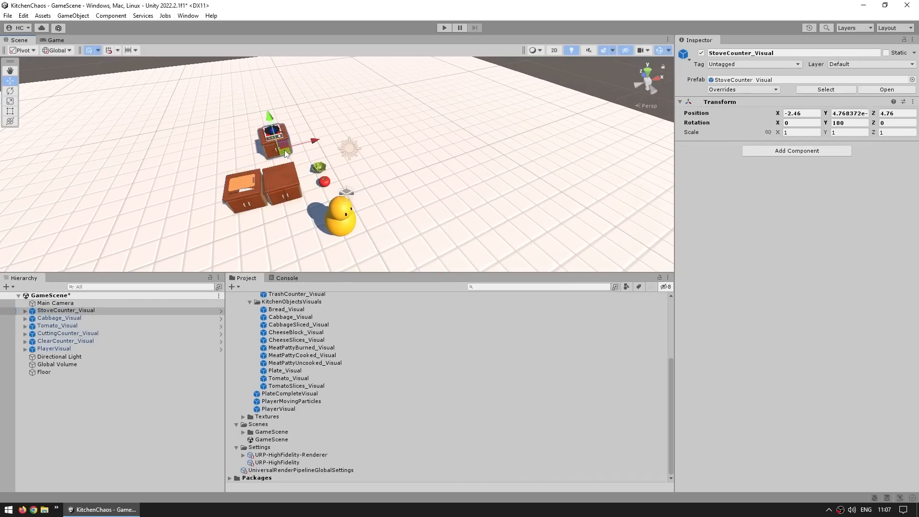
left_click_drag(283, 152, 385, 177)
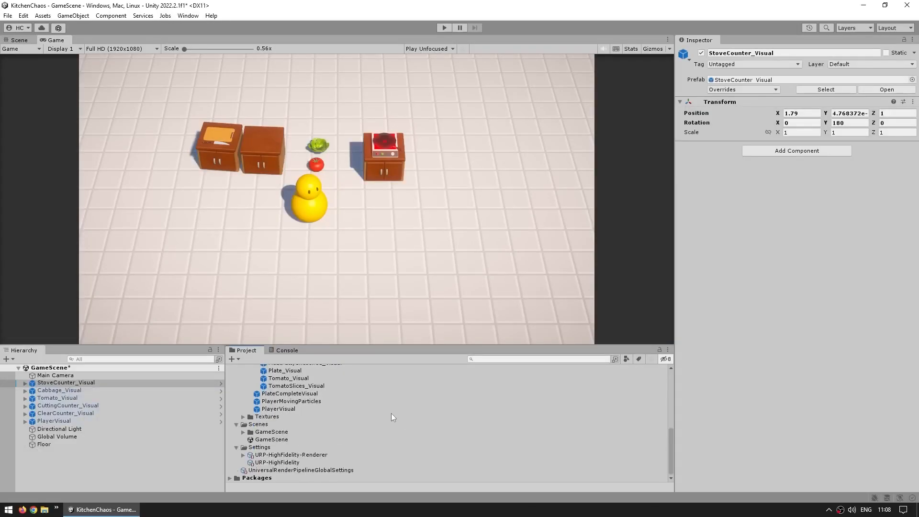
- Set the URP-HighFidelity-Renderer's Screen Space Ambient Occlusion to intensity 4, radius 0.3 and direct lighting strength 1
left_click(305, 455)
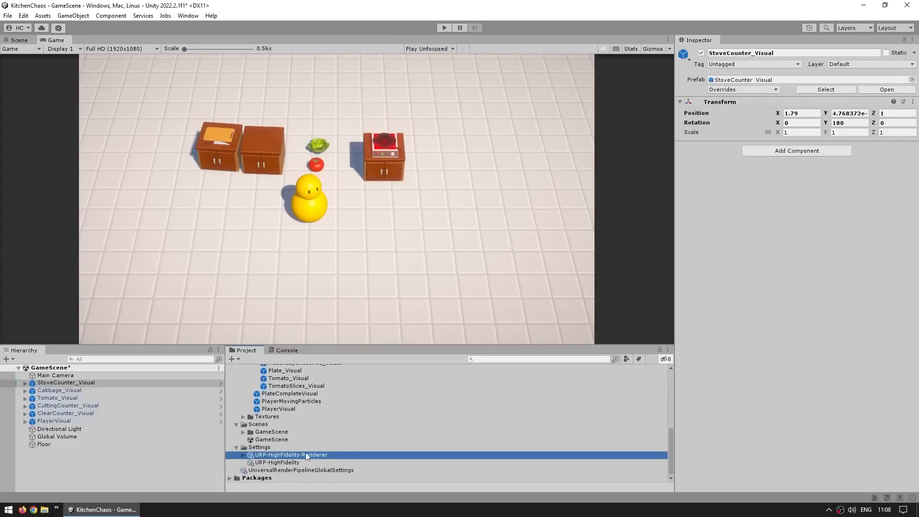
left_click(784, 311)
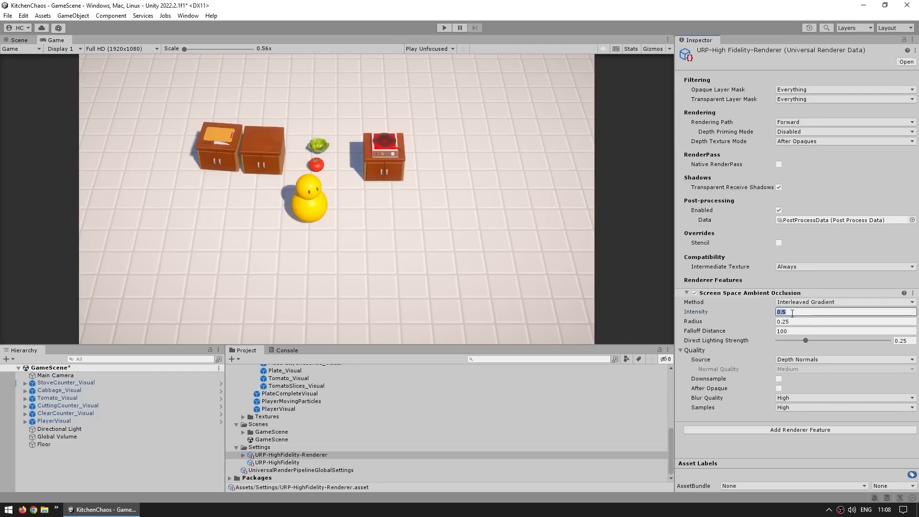
type("4")
key("Tab")
type(".")
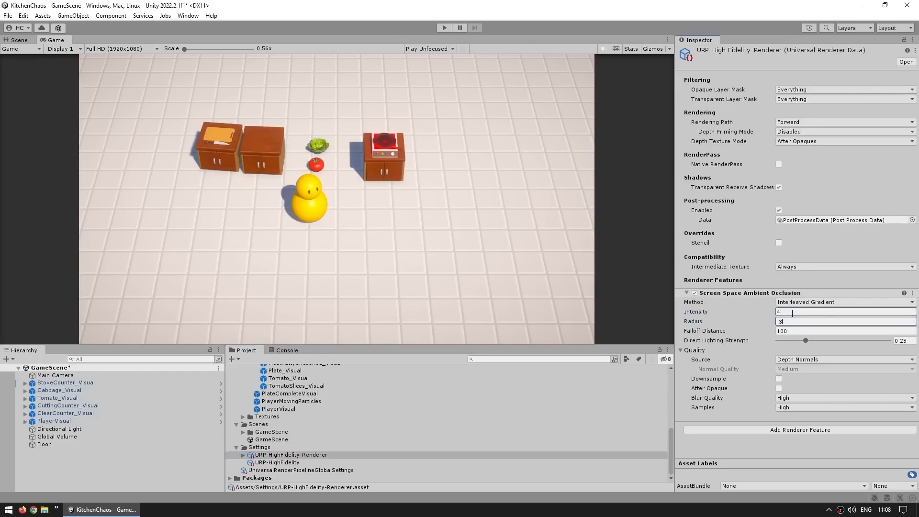
left_click_drag(805, 340, 885, 340)
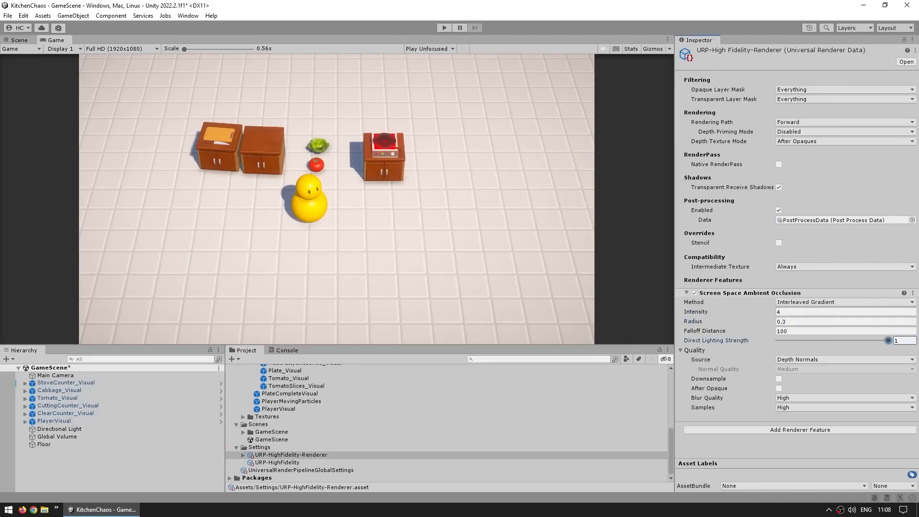
- Toggle the ambient occlusion feature several times to compare its new settings in the scene, leaving it enabled
left_click(694, 293)
left_click(694, 292)
left_click(694, 293)
left_click(694, 293)
left_click(694, 293)
left_click(694, 293)
left_click(694, 293)
left_click(694, 293)
left_click(495, 243)
- Open the Lighting window and dock it beside the Inspector
left_click(189, 15)
mouse_move(200, 194)
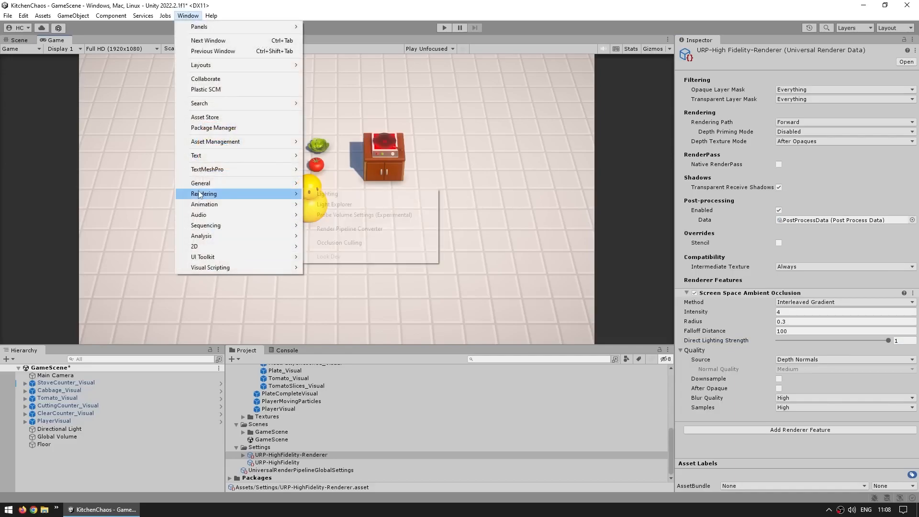
left_click(334, 194)
left_click_drag(710, 53, 524, 81)
left_click_drag(462, 83, 736, 48)
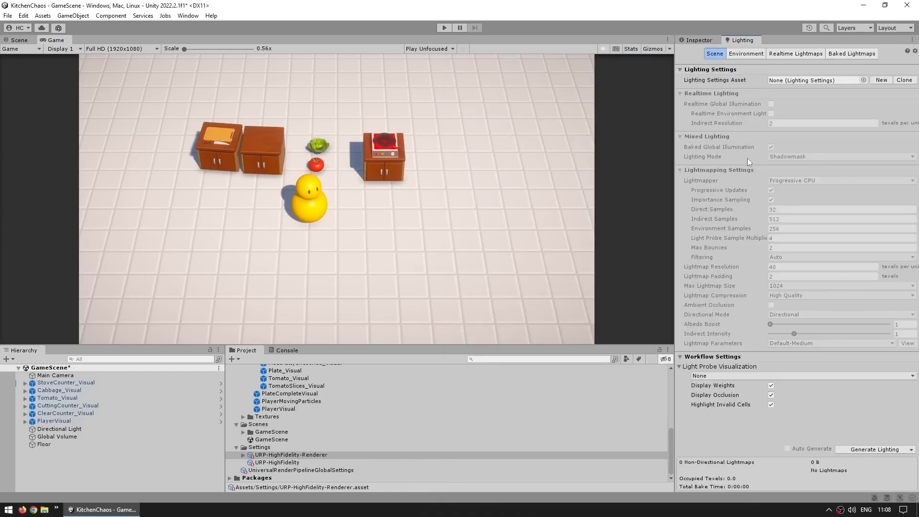
- Try raising the environment lighting's intensity multiplier to about 2.87, restore it, and return to the scene lighting settings
left_click(697, 80)
left_click(736, 54)
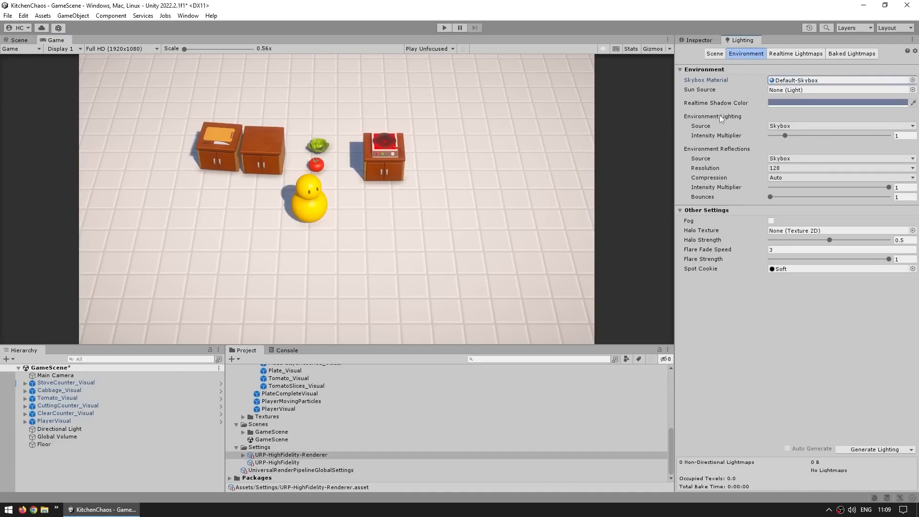
left_click(711, 138)
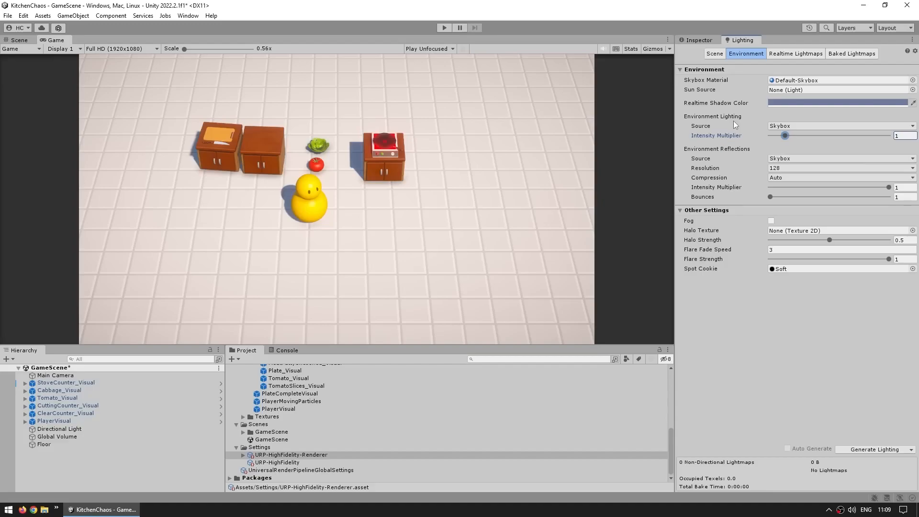
left_click_drag(785, 136, 812, 136)
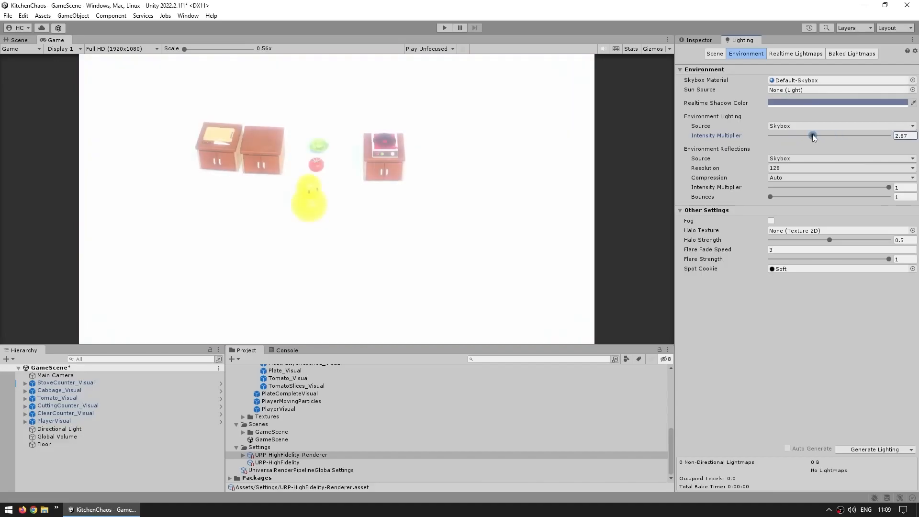
left_click(791, 126)
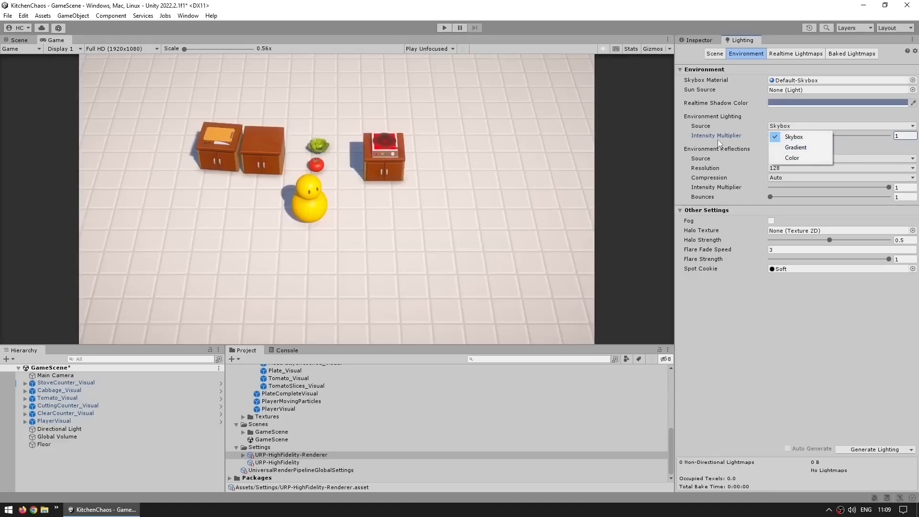
left_click(724, 131)
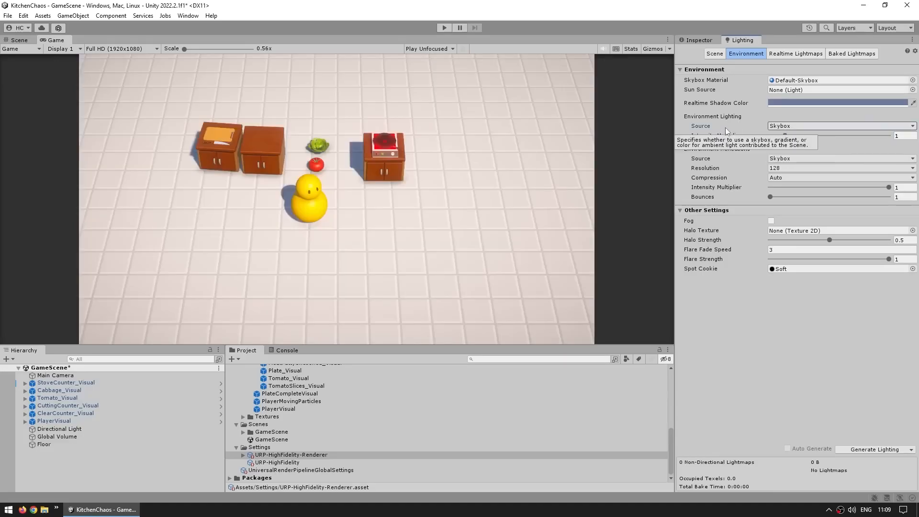
left_click(714, 54)
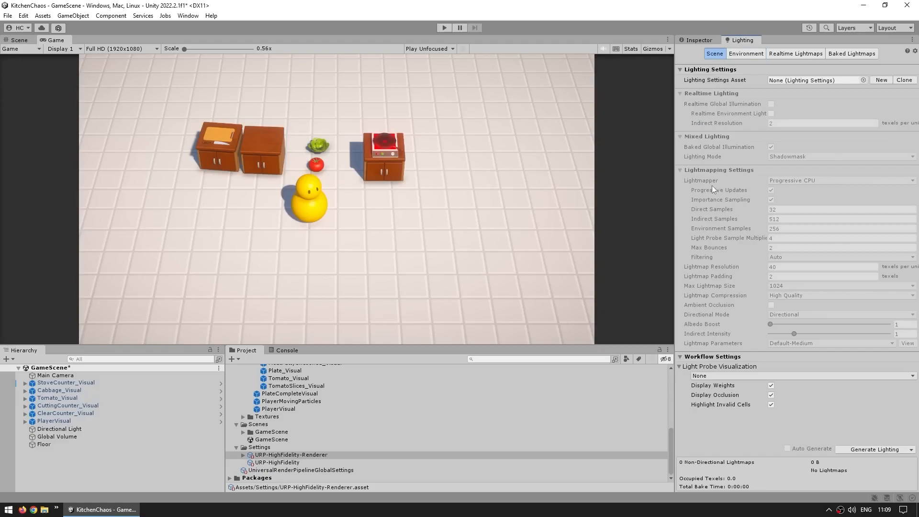
left_click(55, 436)
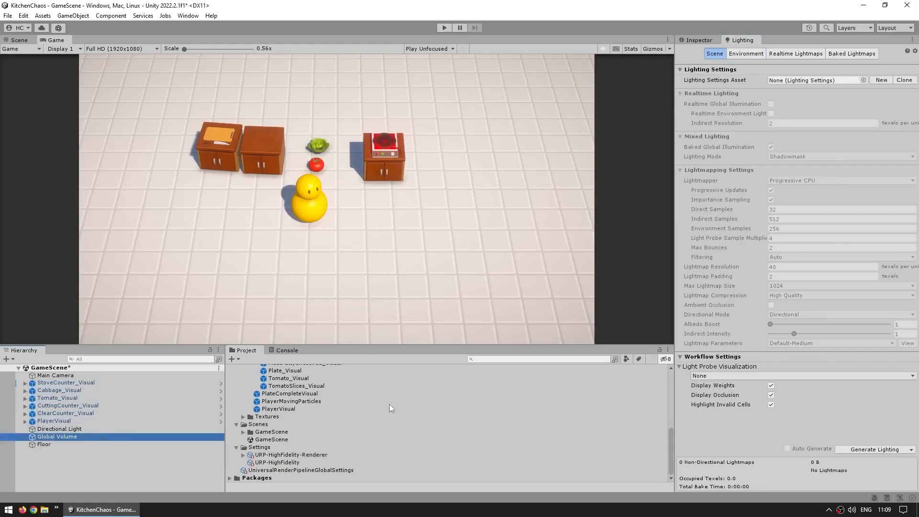
left_click(698, 40)
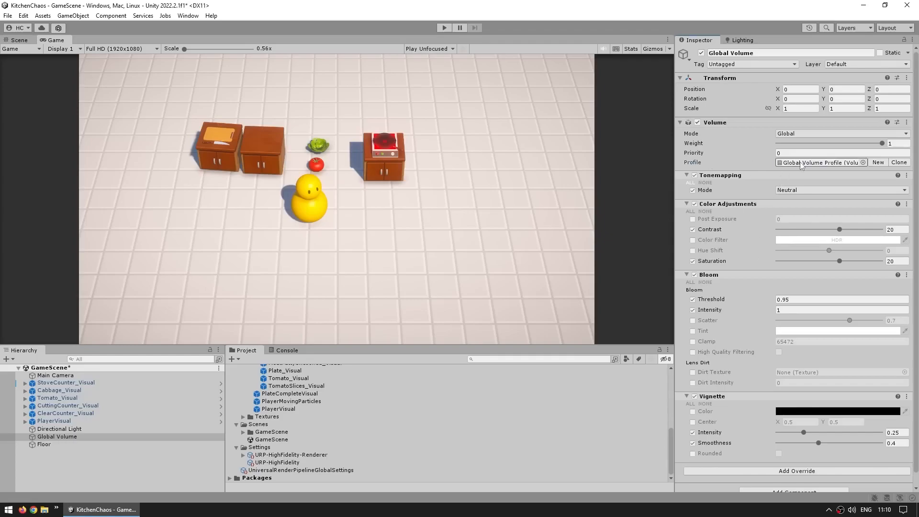
left_click(898, 162)
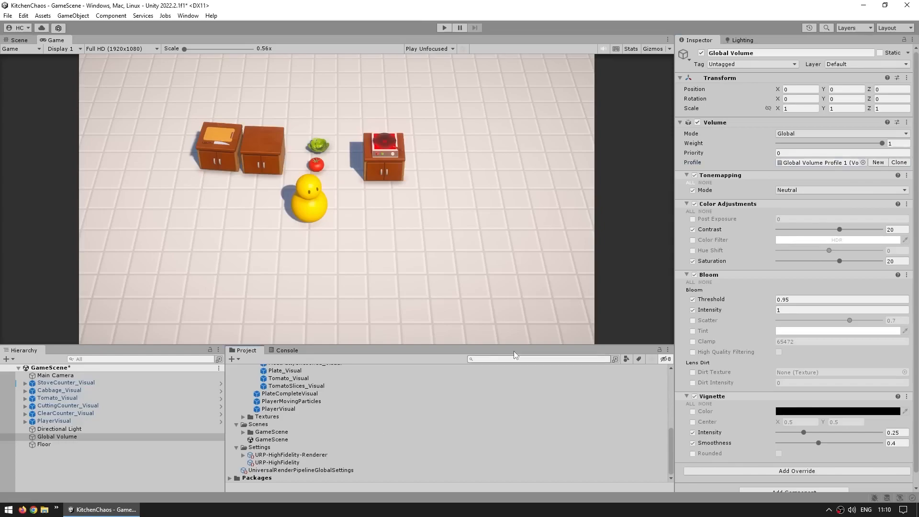
left_click(816, 163)
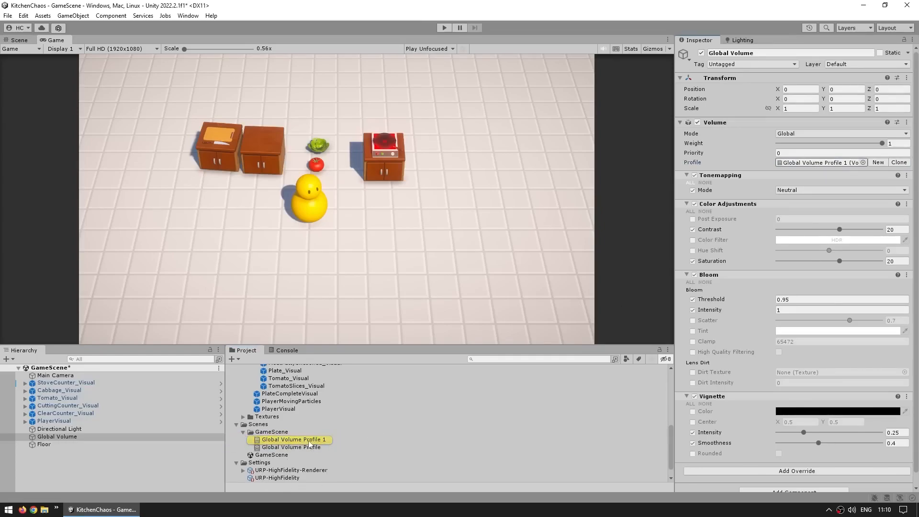
- Add a Chromatic Aberration override to the cloned volume profile with its intensity enabled and set to 1
scroll(771, 378, "down", 1)
left_click(754, 459)
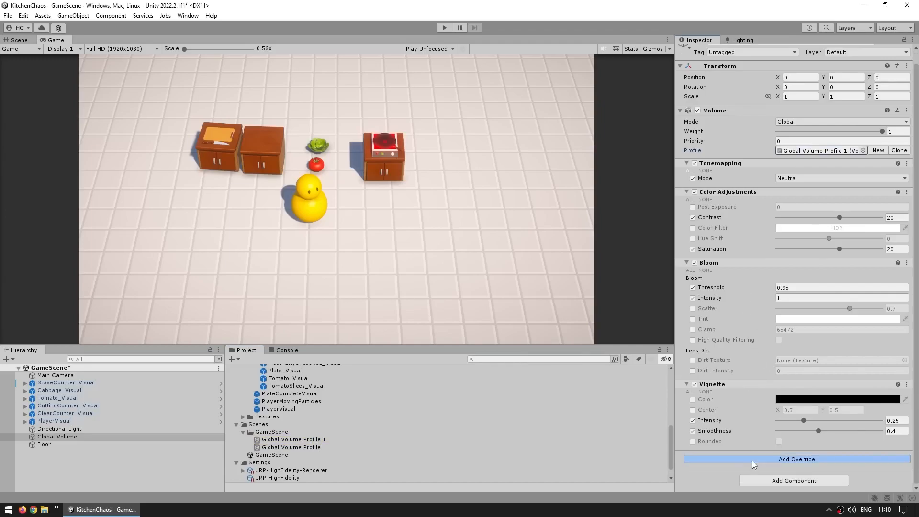
left_click(778, 342)
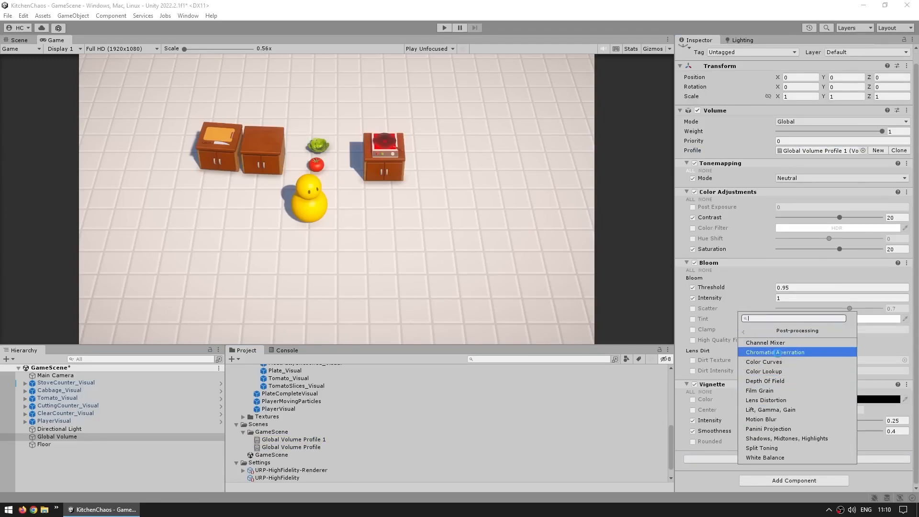
left_click(775, 351)
left_click(692, 442)
left_click_drag(795, 442, 883, 441)
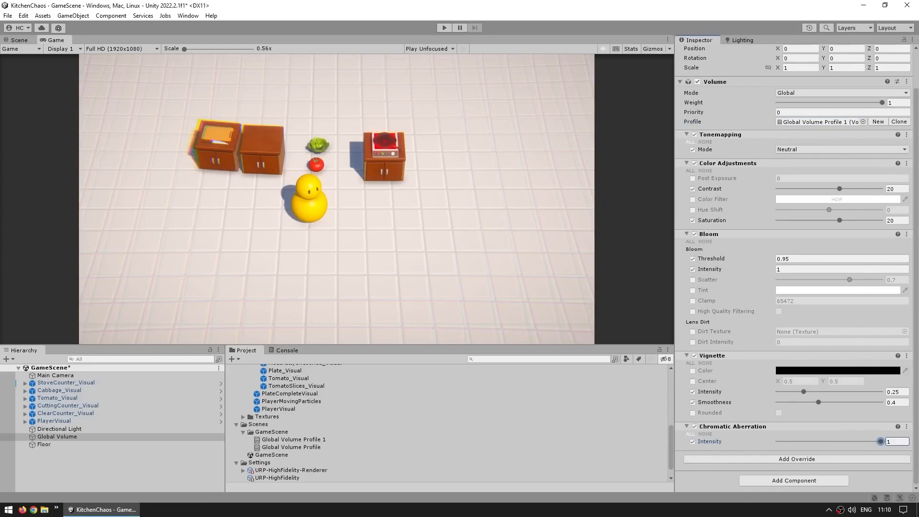
- Add a Color Curves override to the cloned profile and bend the green curve upward with a new point
left_click(774, 460)
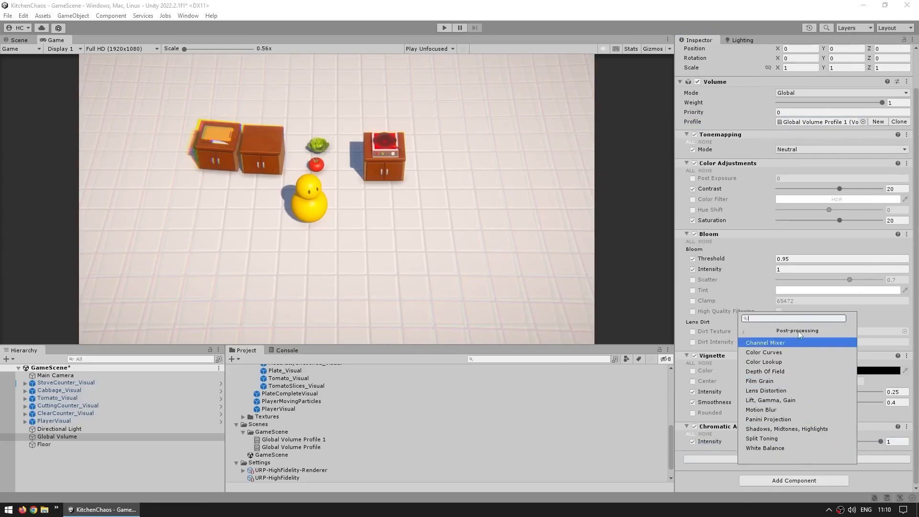
left_click(775, 352)
scroll(707, 403, "down", 3)
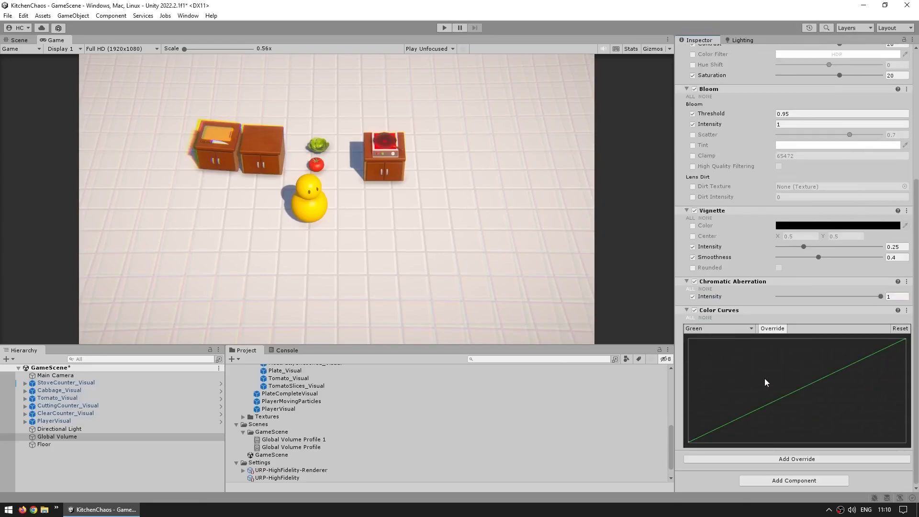
left_click_drag(788, 394, 764, 364)
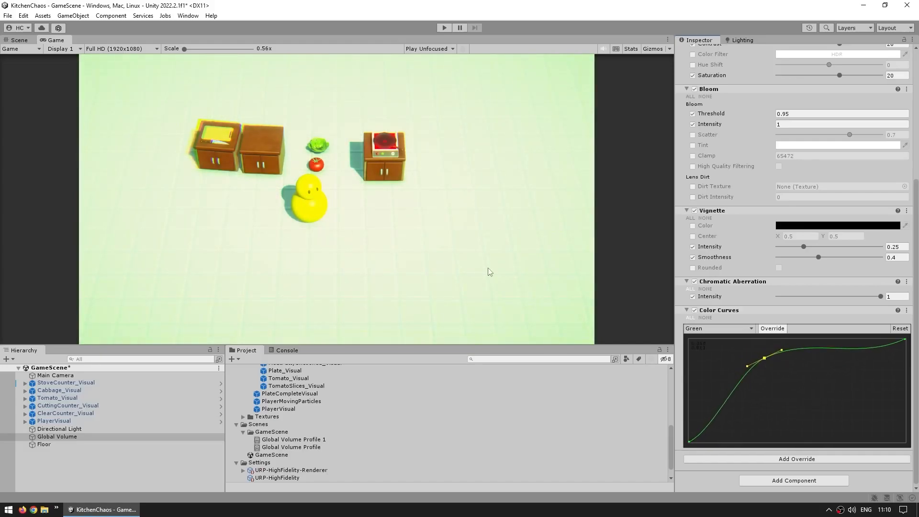
- Reassign the original Global Volume Profile to the Global Volume and delete the cloned Global Volume Profile 1 asset
scroll(700, 316, "up", 6)
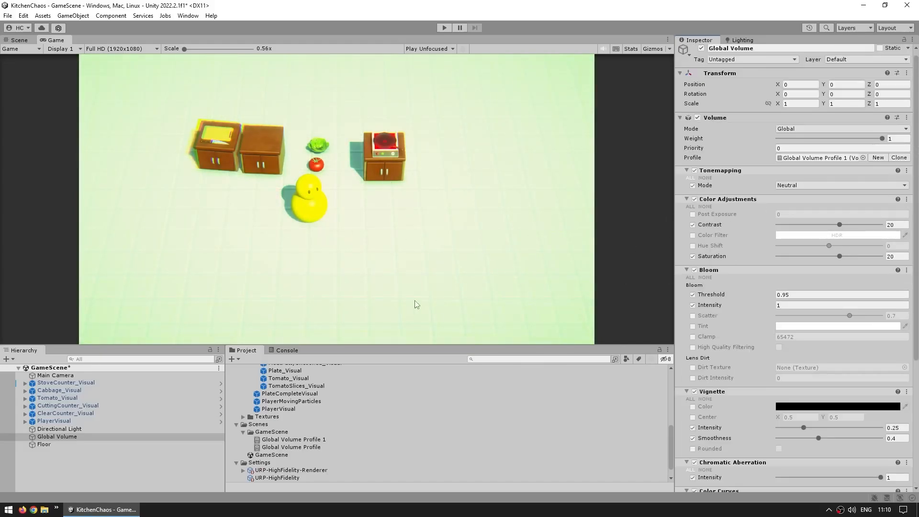
left_click_drag(296, 448, 820, 158)
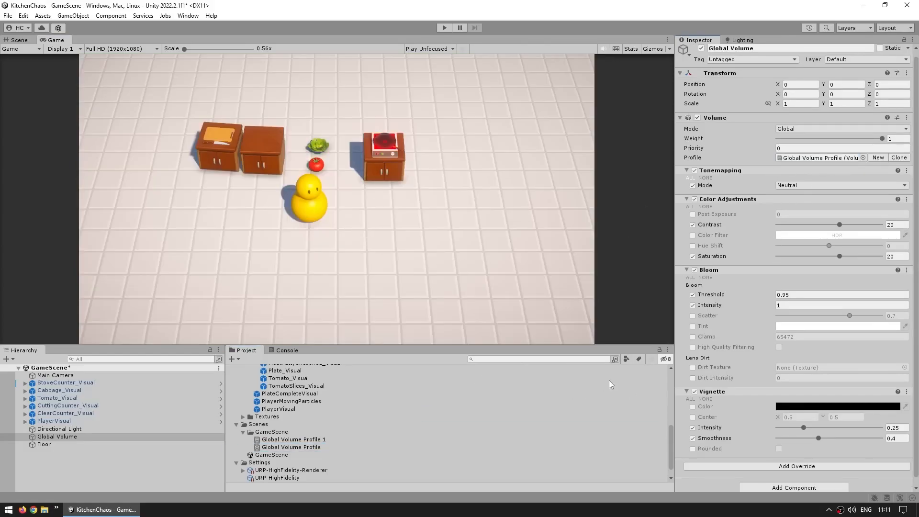
left_click(287, 440)
key("Delete")
key("Return")
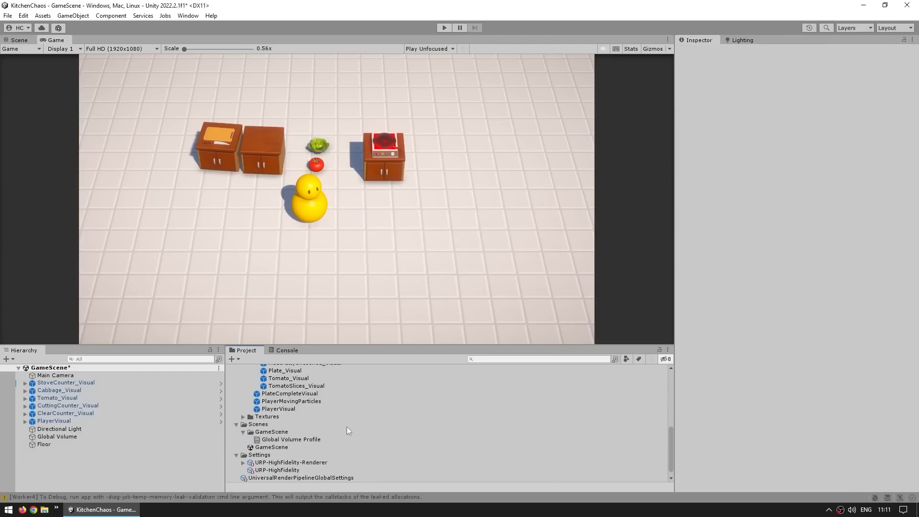
- Toggle the Global Volume's Volume component repeatedly to compare the scene with and without post-processing, leaving it enabled
left_click(697, 122)
left_click(697, 122)
left_click(697, 123)
left_click(697, 123)
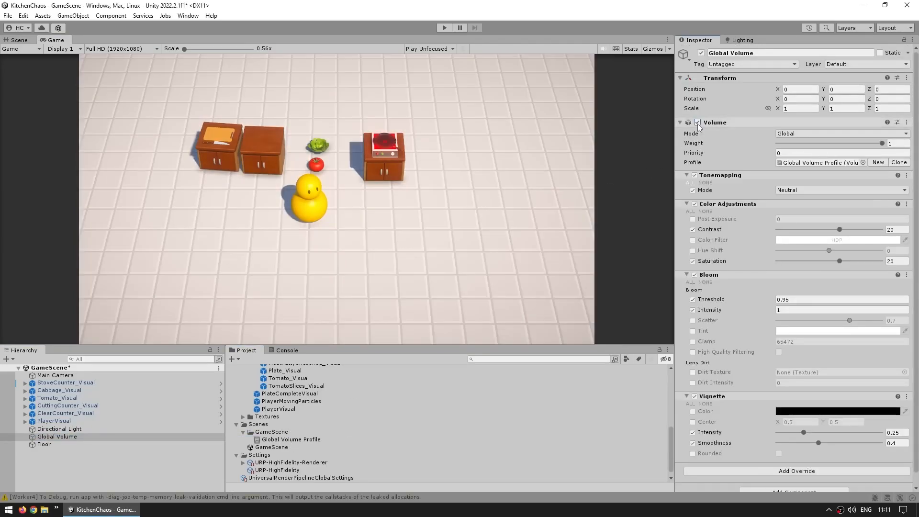
left_click(697, 123)
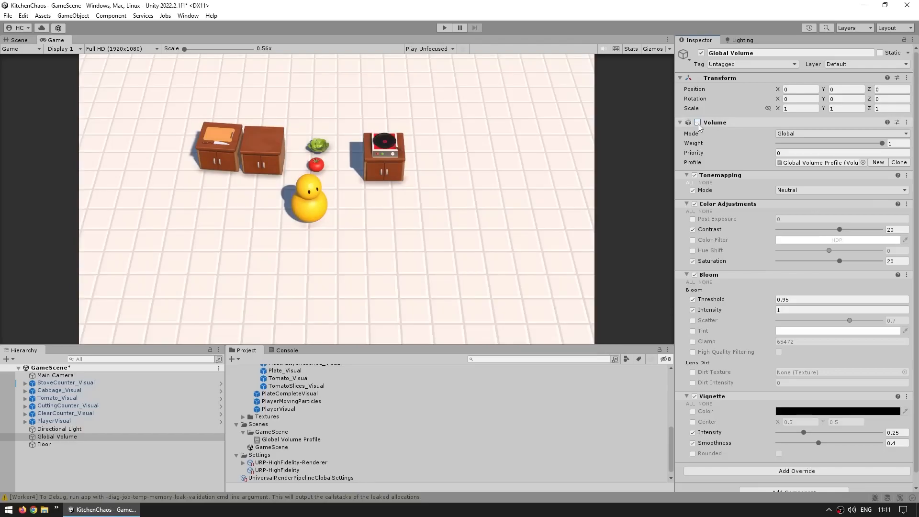
left_click(697, 122)
left_click(697, 123)
left_click(697, 123)
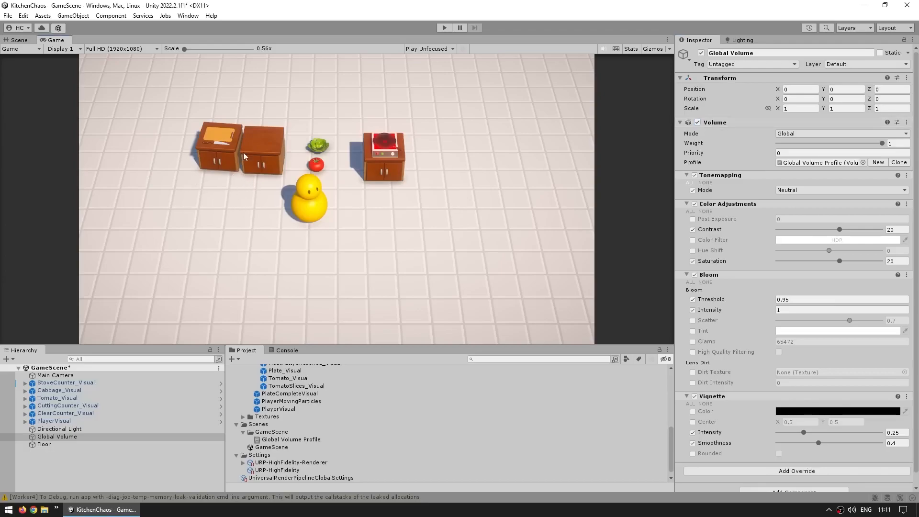
- Delete all the visual test objects from StoveCounter_Visual through PlayerVisual from the scene, and save GameScene
left_click(94, 383)
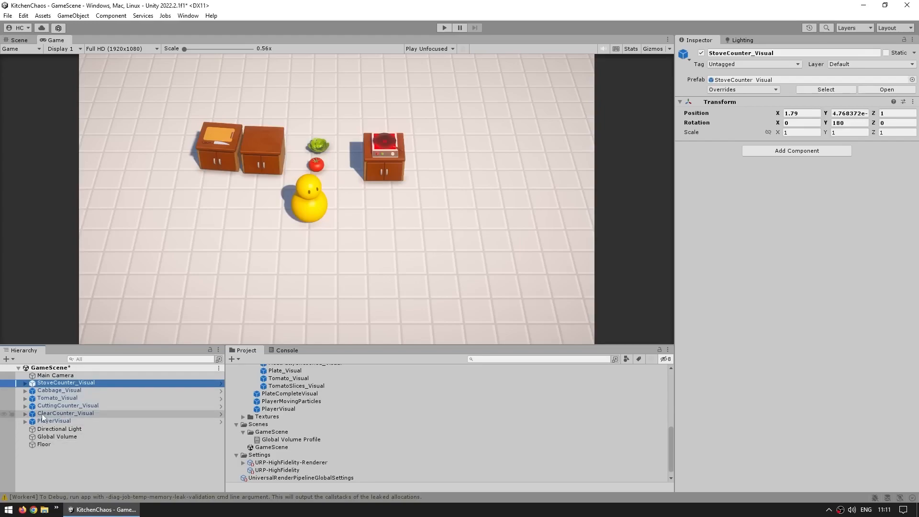
left_click(67, 421, "shift")
key("Delete")
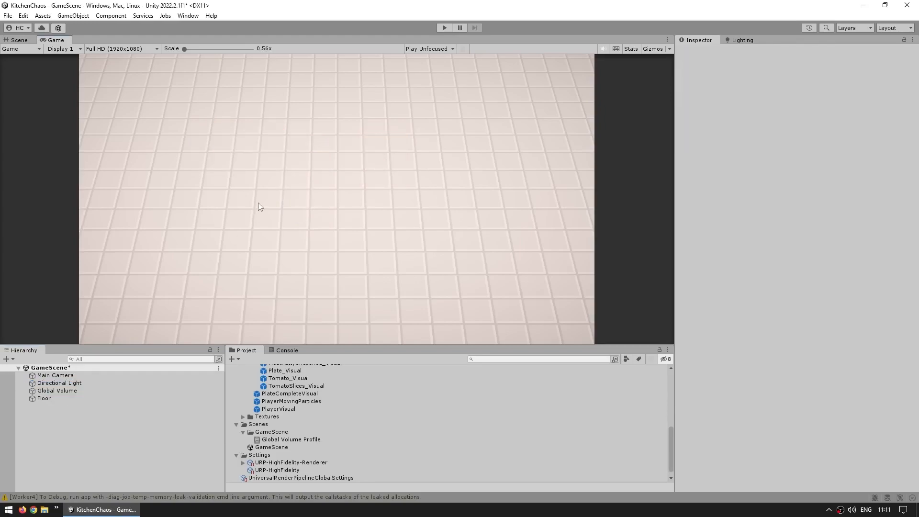
key("ctrl+s")
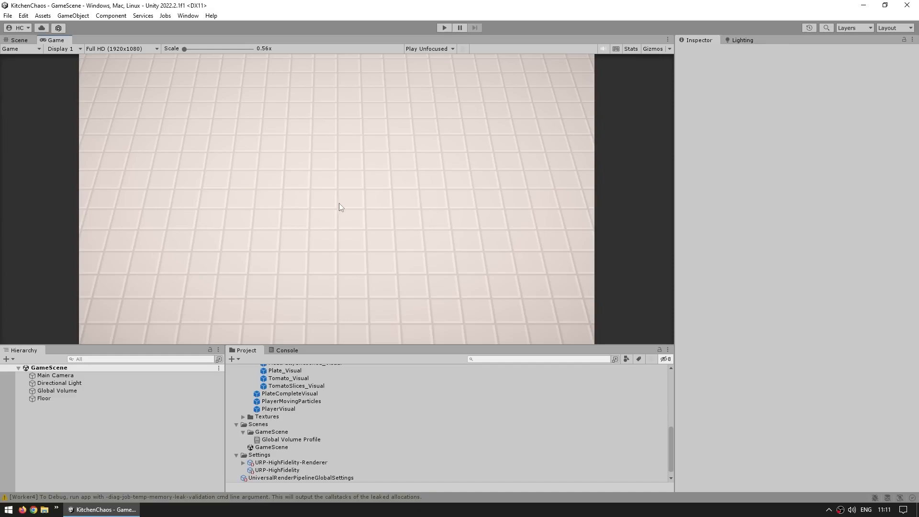
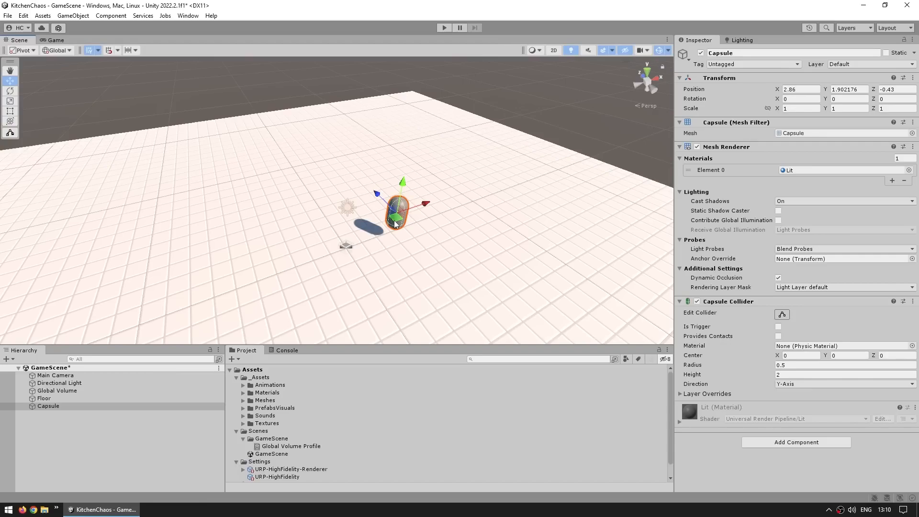
- Lower the capsule to about Y 1.32 and set its X and Z scale to 0.7
key("f")
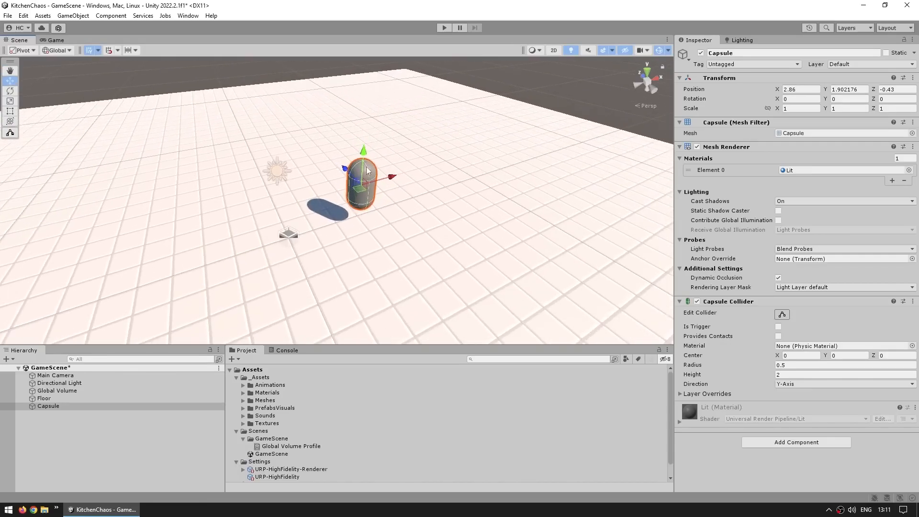
left_click_drag(373, 152, 374, 171)
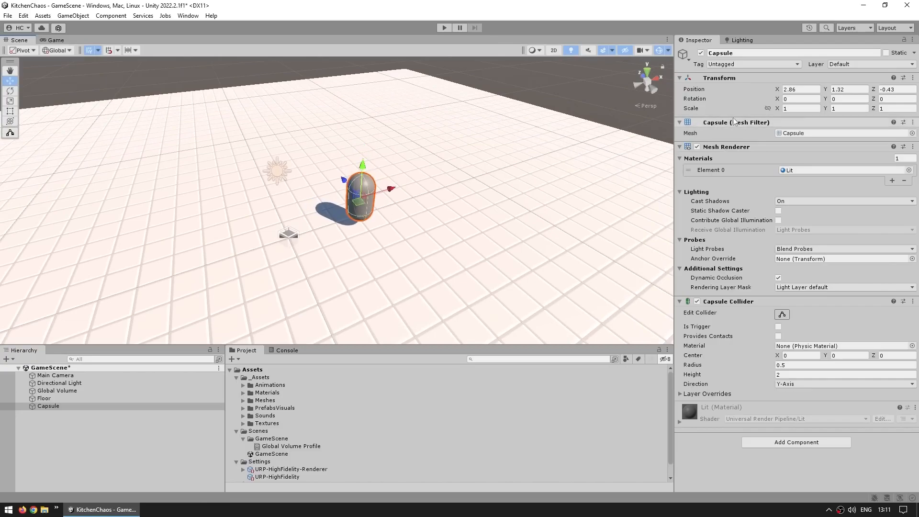
left_click(804, 109)
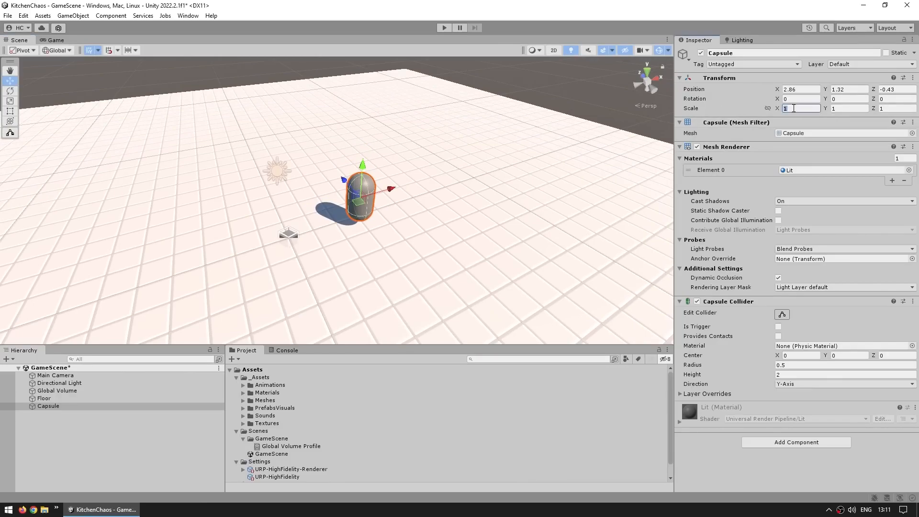
type("0.7")
key("Tab")
key("Tab")
type("0.7")
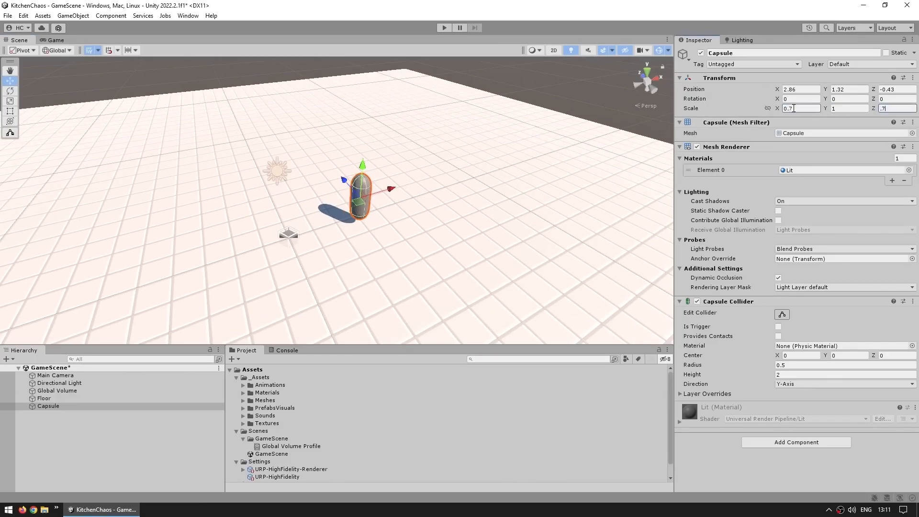
scroll(427, 117, "up", 3)
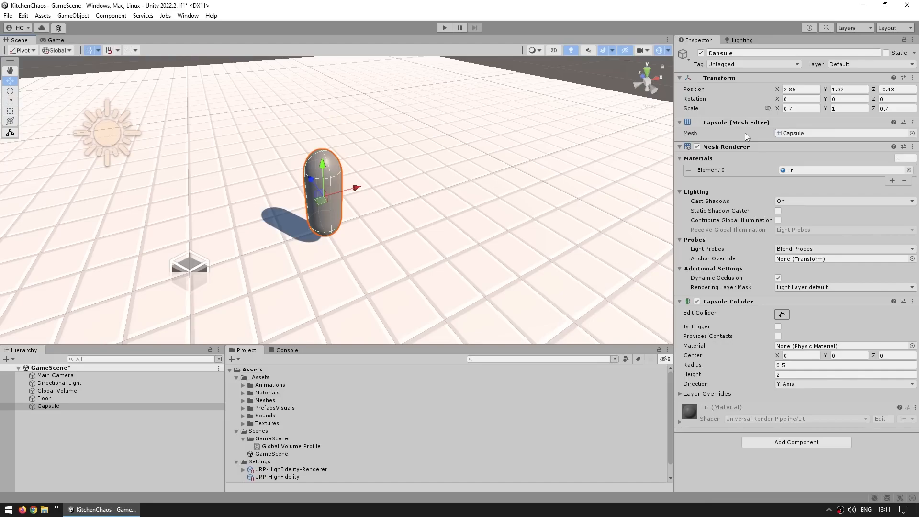
middle_click_drag(396, 192, 418, 199)
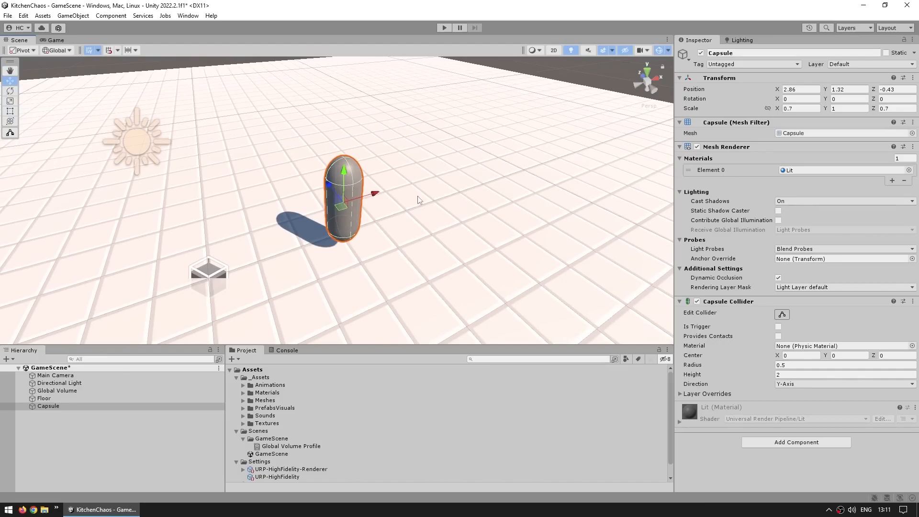
- Set the capsule's Y position to 0, and raise it back above the floor to about 0.832
left_click(848, 89)
type("0")
key("Return")
middle_click_drag(478, 216, 487, 194)
scroll(474, 205, "up", 2)
middle_click_drag(430, 238, 435, 215)
scroll(435, 215, "up", 1)
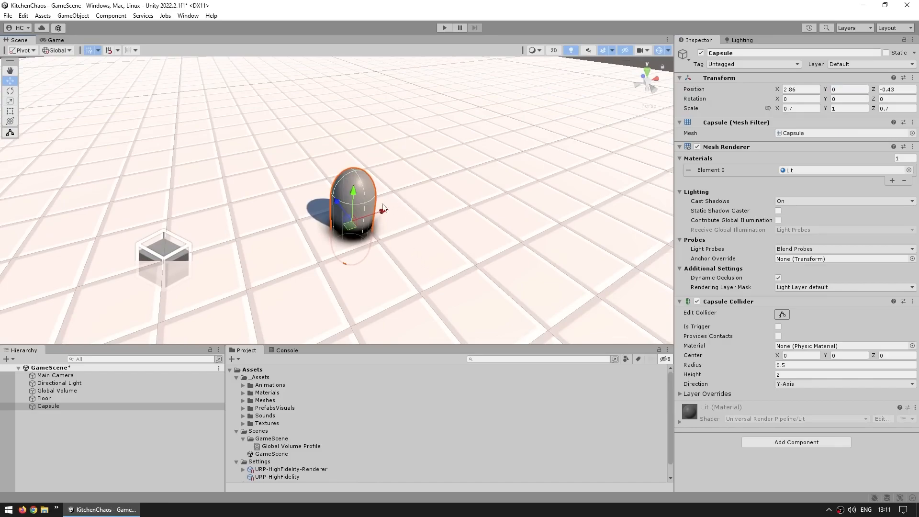
left_click_drag(401, 250, 352, 144, "alt")
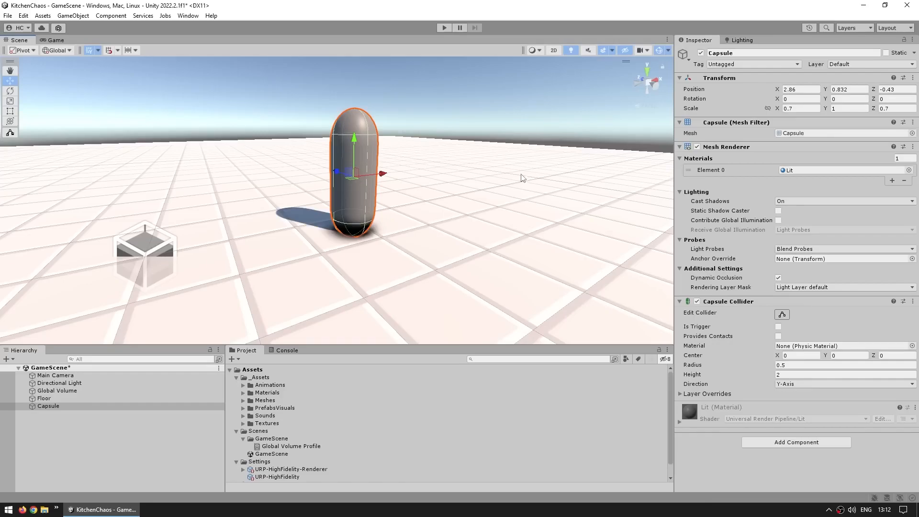
- Delete the standalone capsule and create an empty root object named Player in the scene
left_click(144, 406)
key("Delete")
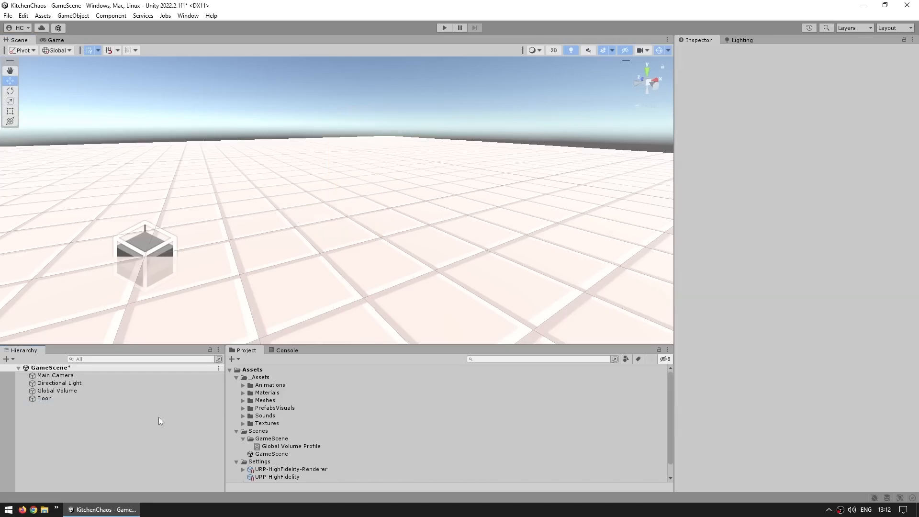
right_click(115, 443)
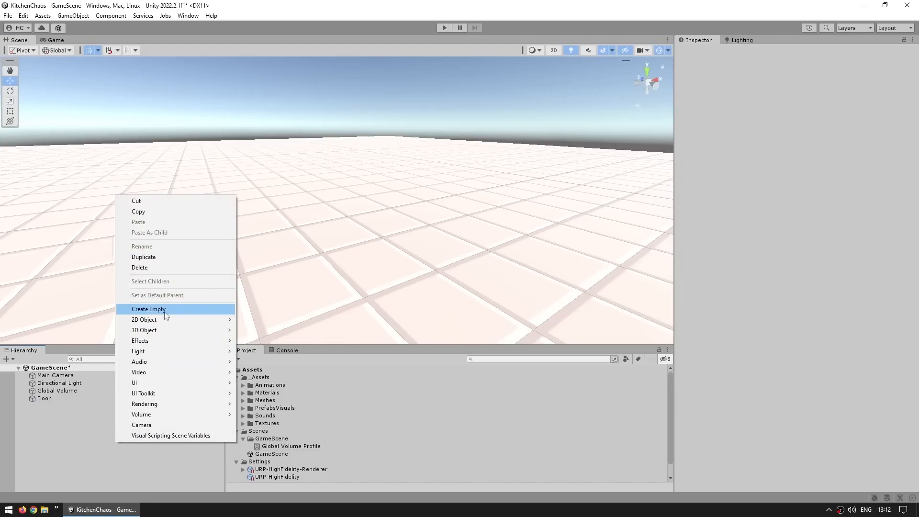
left_click(165, 313)
type("Player")
key("Return")
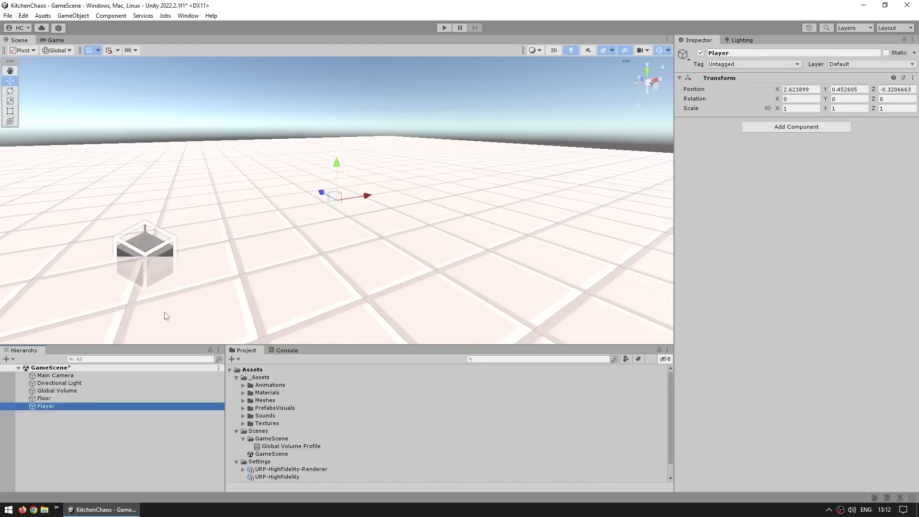
- Set the Player object's position to 0, 0, 0 and frame it in the scene
left_click(804, 89)
type("0")
key("Tab")
type("0")
key("Tab")
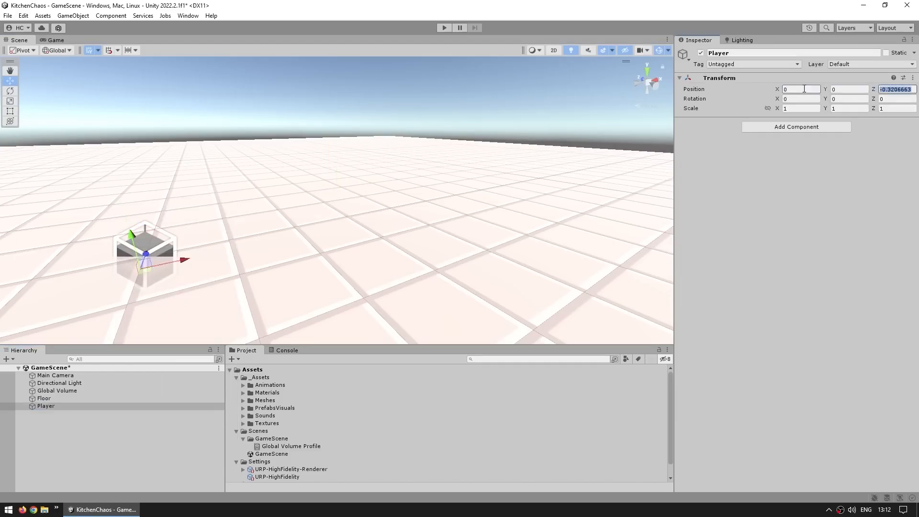
type("0")
key("Return")
key("f")
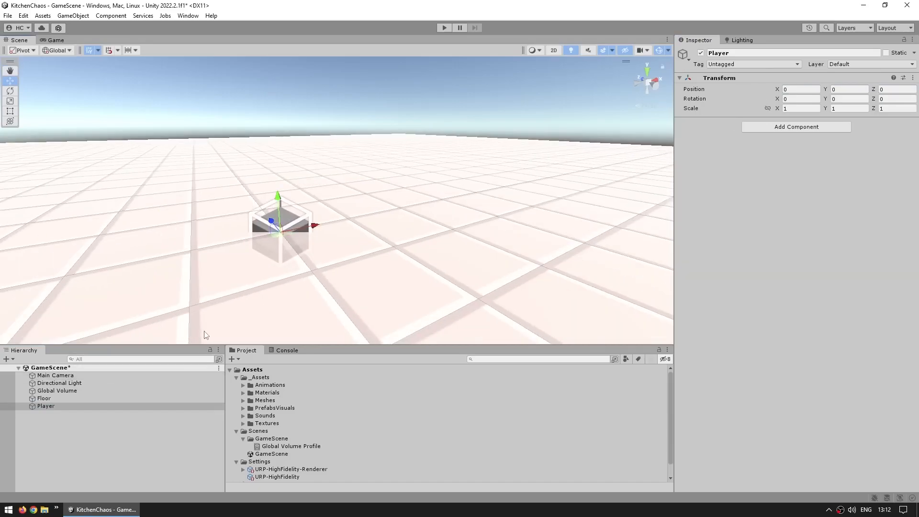
- Add a 3D Capsule as a child of Player and set its X and Z scale to 0.7
right_click(61, 406)
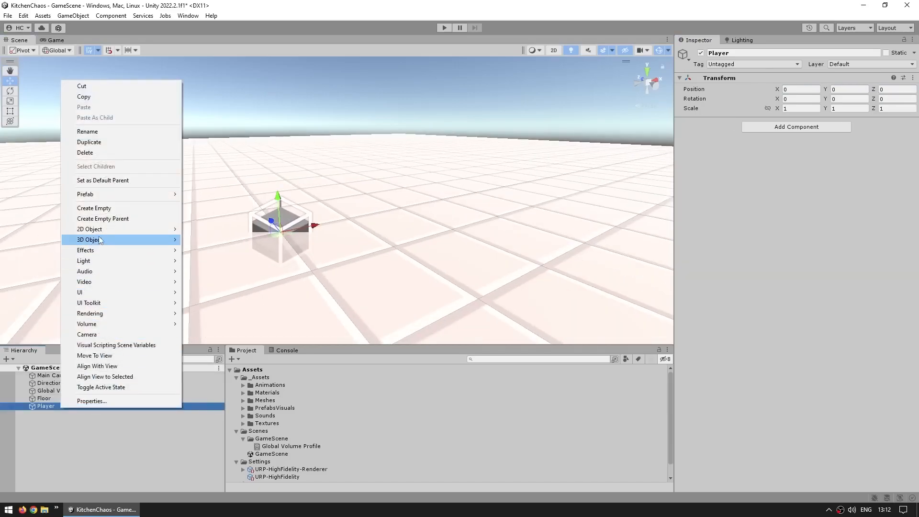
mouse_move(100, 240)
left_click(213, 262)
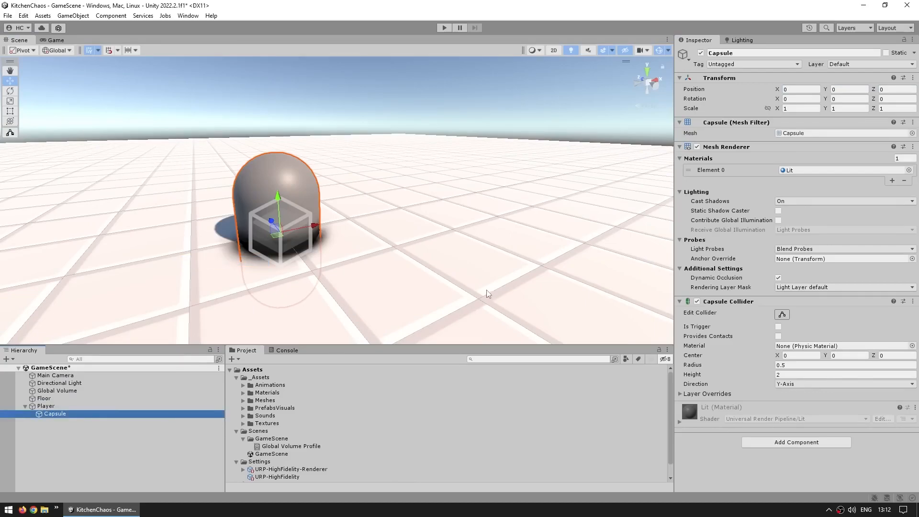
left_click(803, 111)
type(".7")
key("Tab")
key("Tab")
type(".")
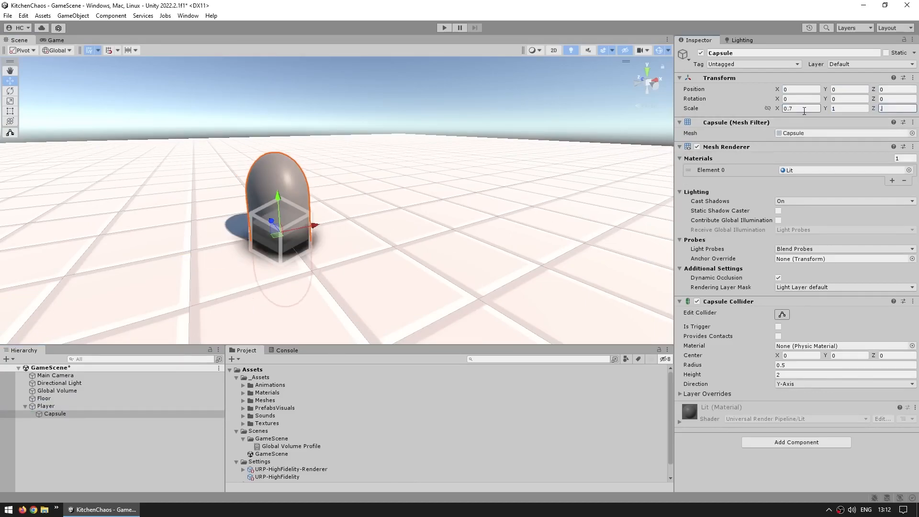
type("7")
- Raise the child capsule so it stands on the floor, with its Y position set to 1
middle_click_drag(475, 207, 498, 217)
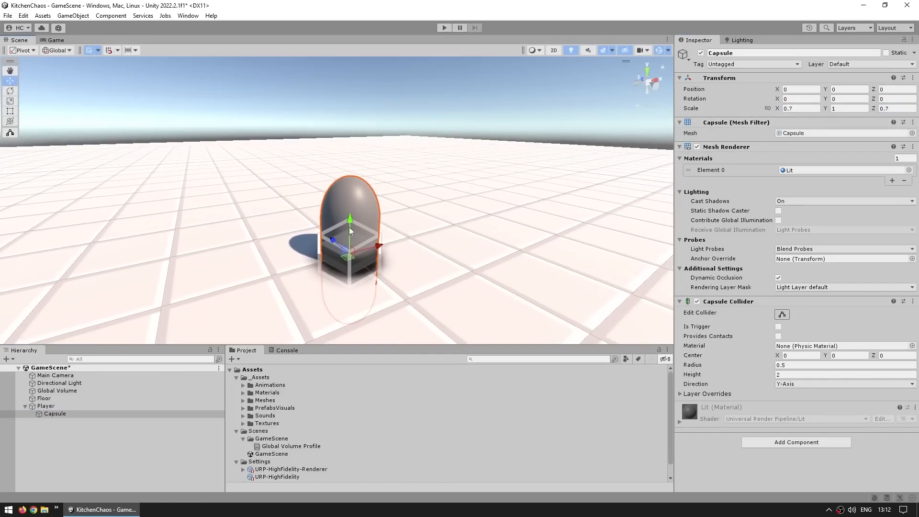
left_click_drag(350, 220, 370, 142)
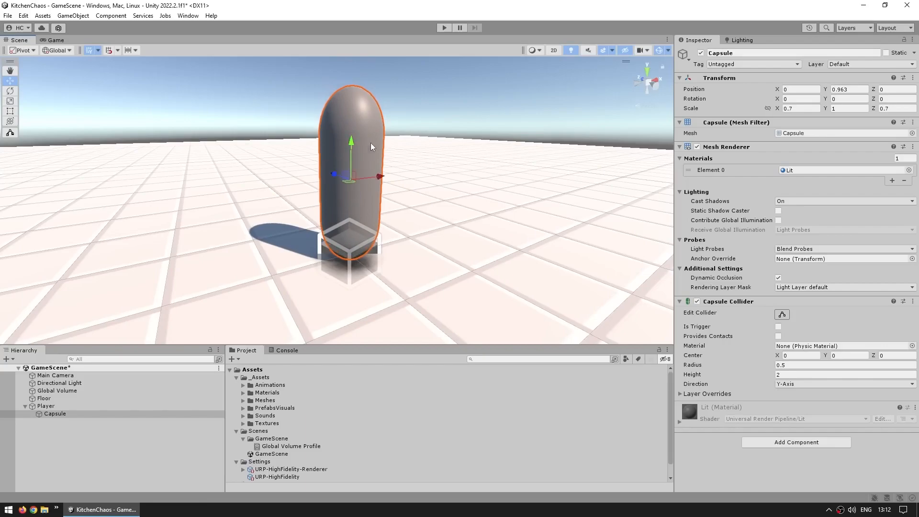
left_click_drag(852, 90, 706, 171)
type("1")
middle_click_drag(501, 260, 522, 252)
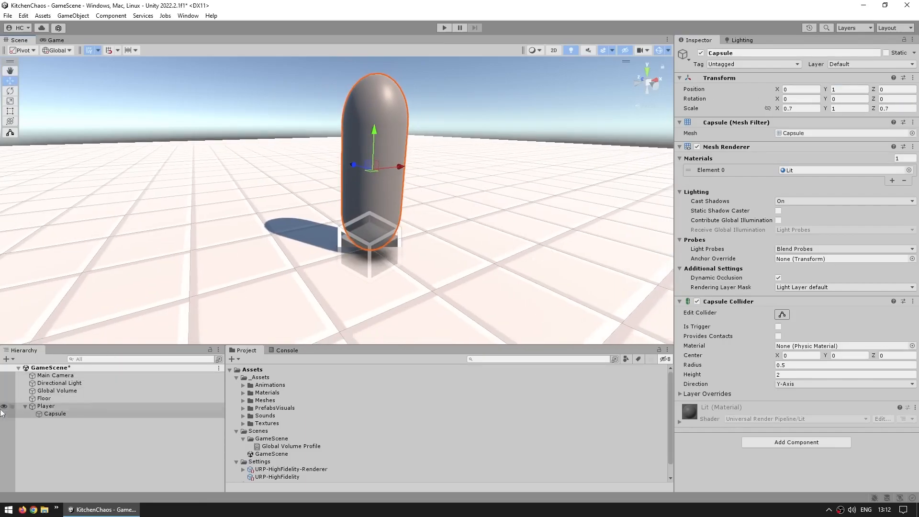
- Move the Player parent across the floor to about X -0.189, Z -0.077, and compare its Transform with the child capsule's
left_click(45, 406)
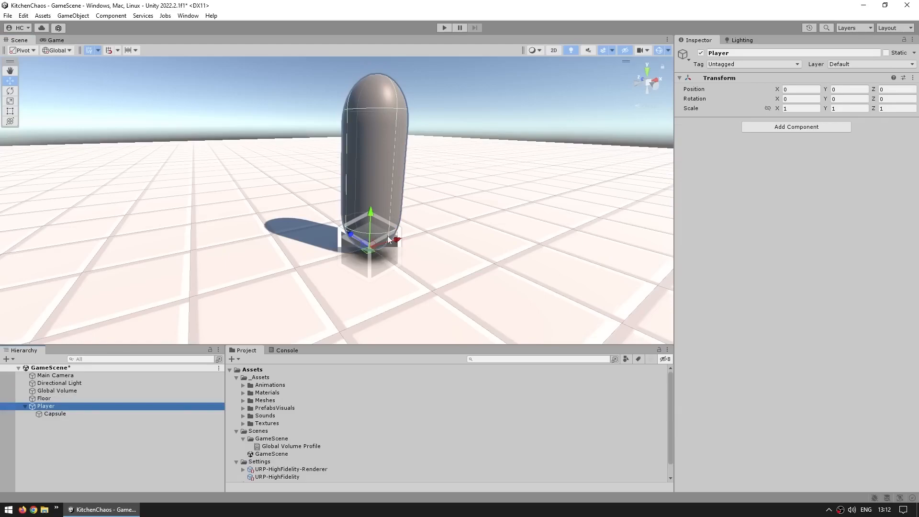
mouse_move(367, 257)
left_mouse_down()
mouse_move(421, 212)
mouse_move(328, 259)
mouse_move(395, 260)
mouse_move(317, 222)
mouse_move(413, 283)
mouse_move(357, 263)
left_mouse_up()
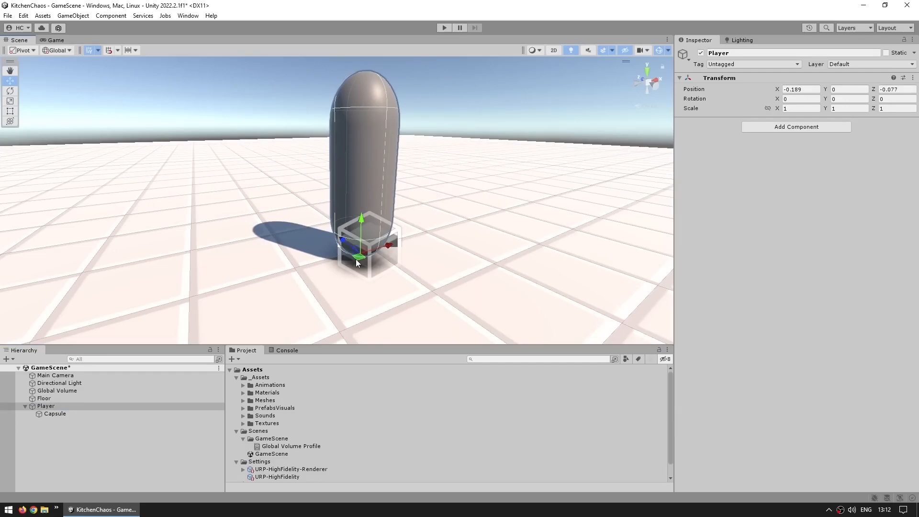
left_click(128, 452)
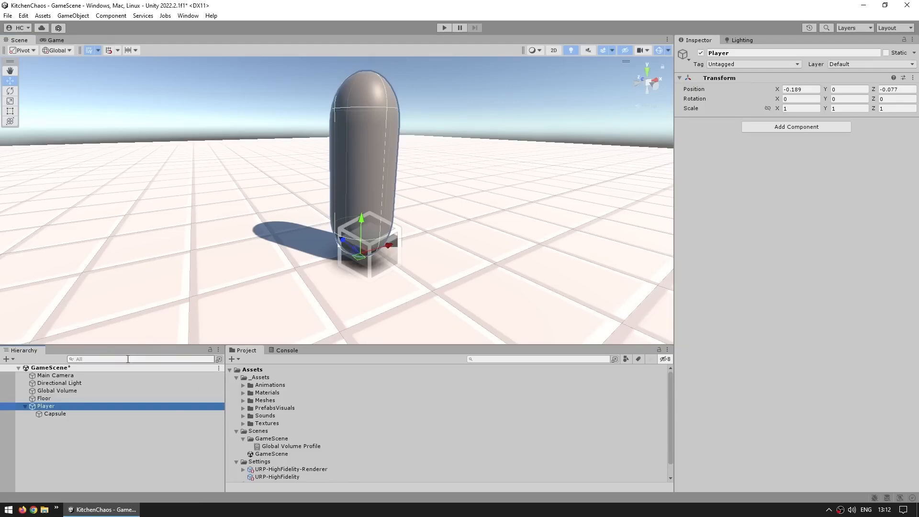
left_click(81, 413)
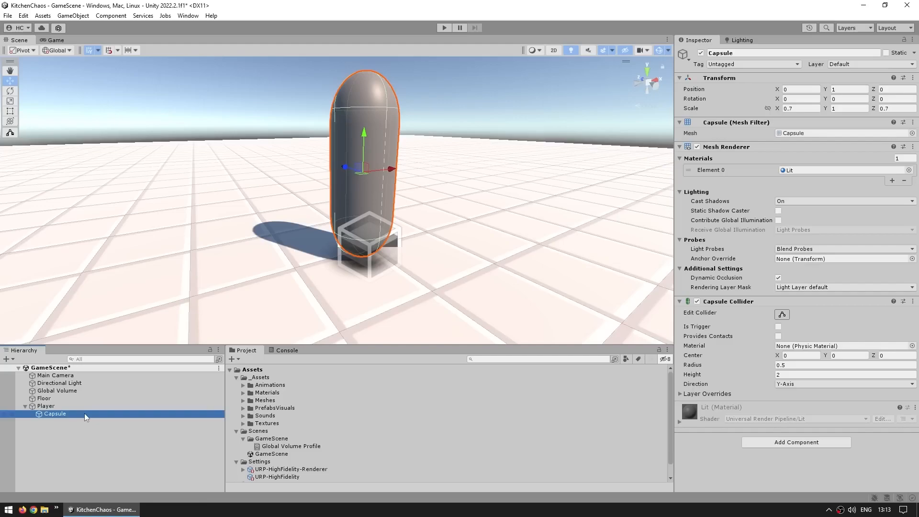
left_click(59, 407)
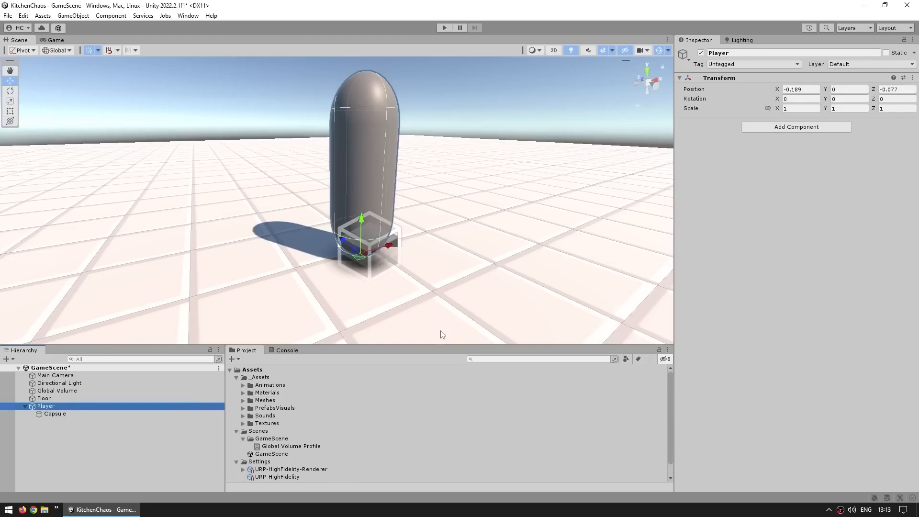
- Collapse the _Assets and Scenes folders and create a new folder named Scripts directly under Assets
left_click(236, 378)
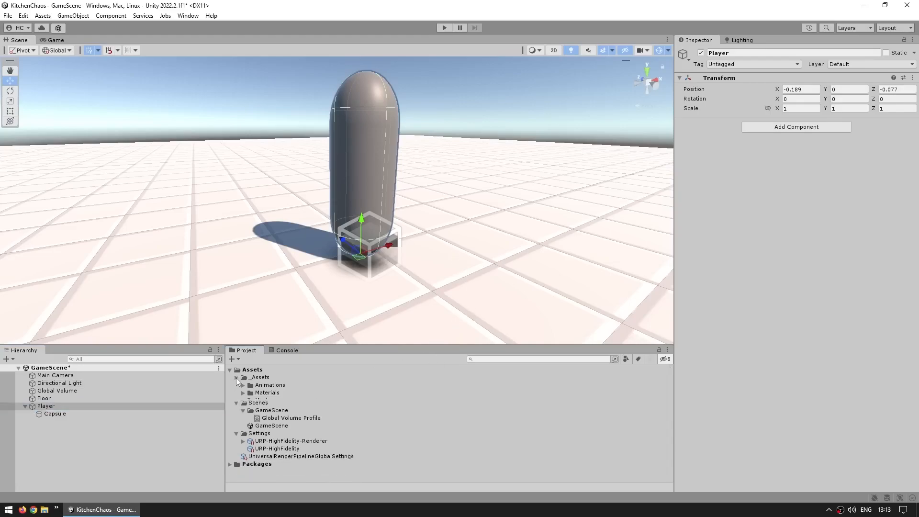
left_click(236, 385)
right_click(249, 371)
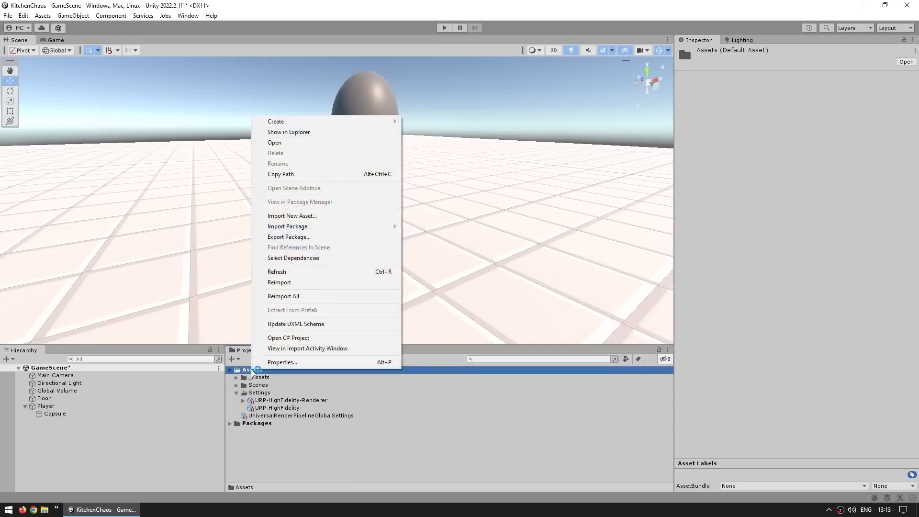
mouse_move(338, 123)
left_click(427, 22)
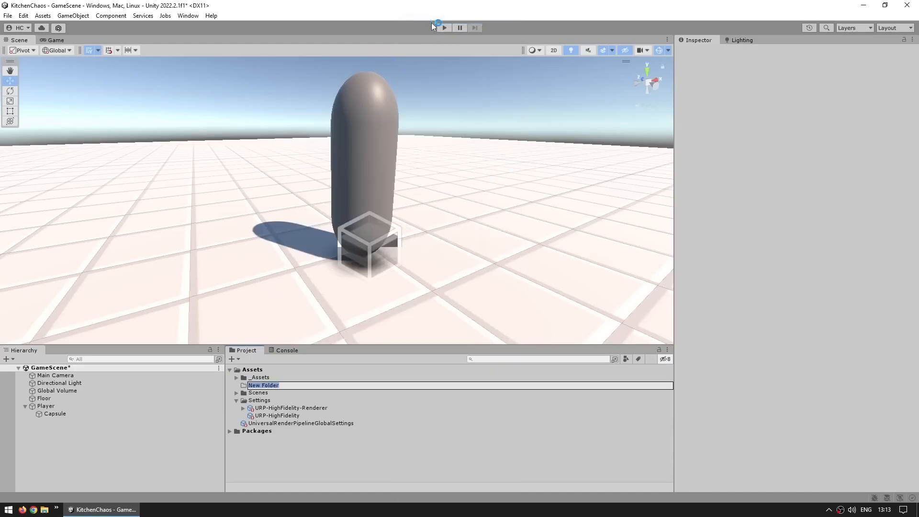
type("Scripts")
key("Return")
- Create a C# script named Player inside the Scripts folder
right_click(274, 394)
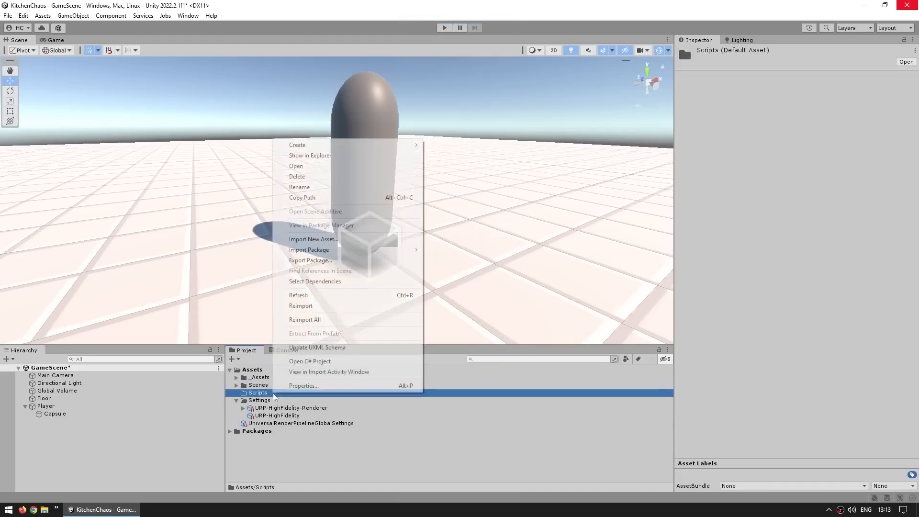
mouse_move(334, 145)
left_click(466, 34)
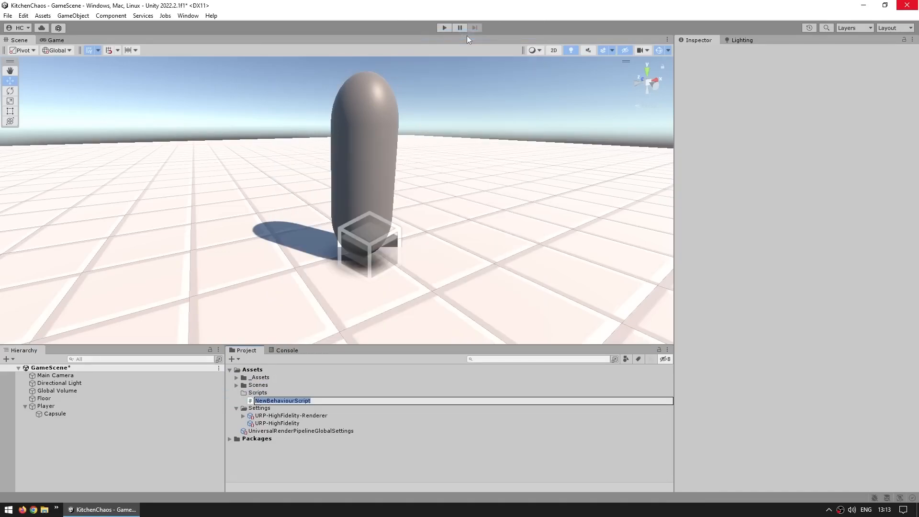
type("Player")
key("Return")
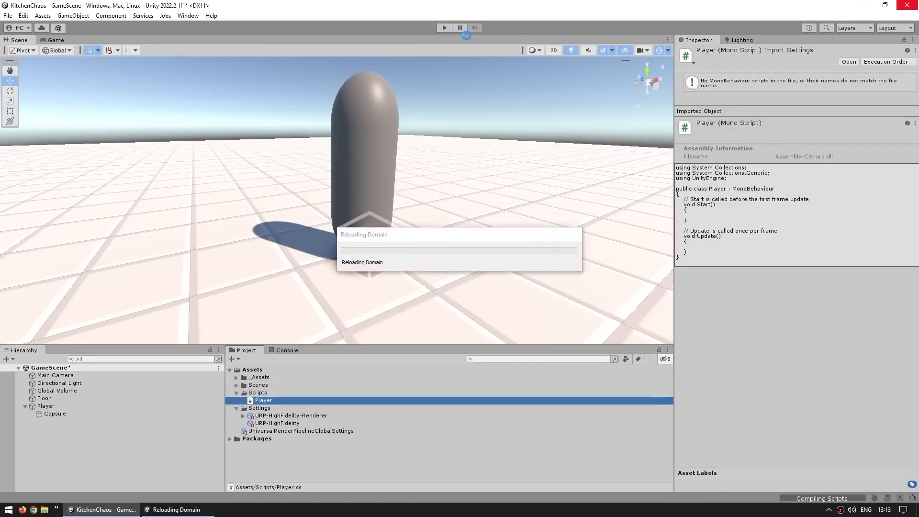
- Attach the Player script to the parent Player object rather than the capsule, and open the script for editing
left_click(46, 405)
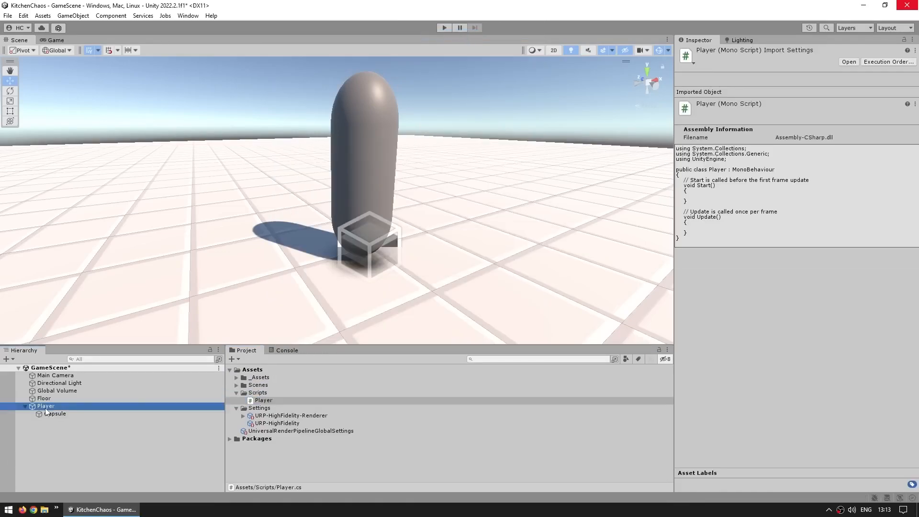
left_click_drag(263, 400, 767, 240)
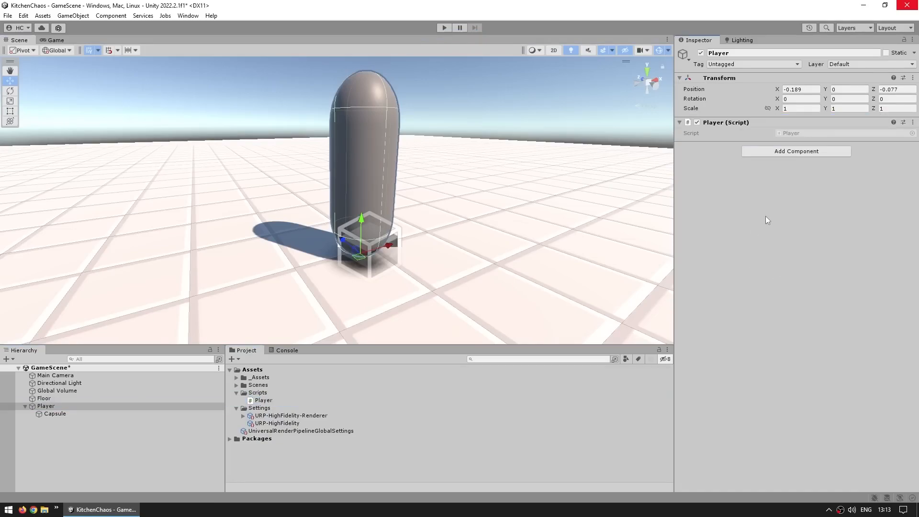
left_click(64, 413)
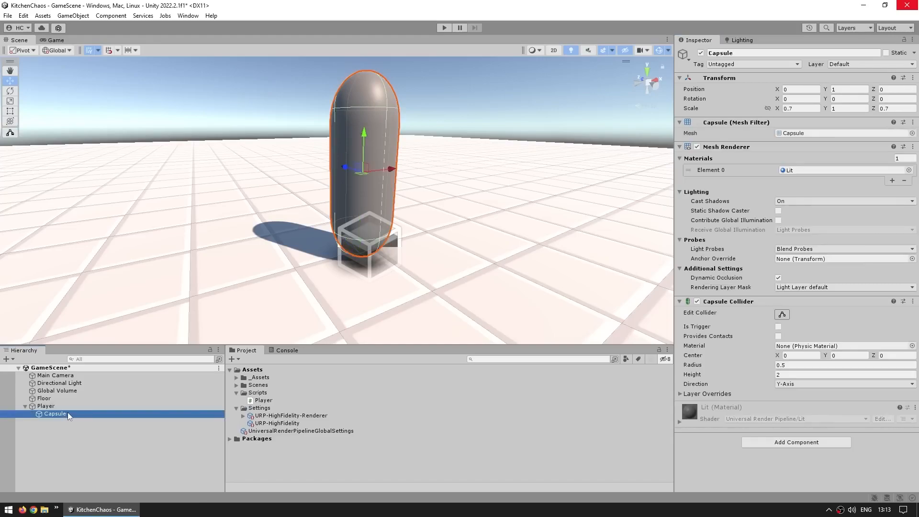
left_click(52, 406)
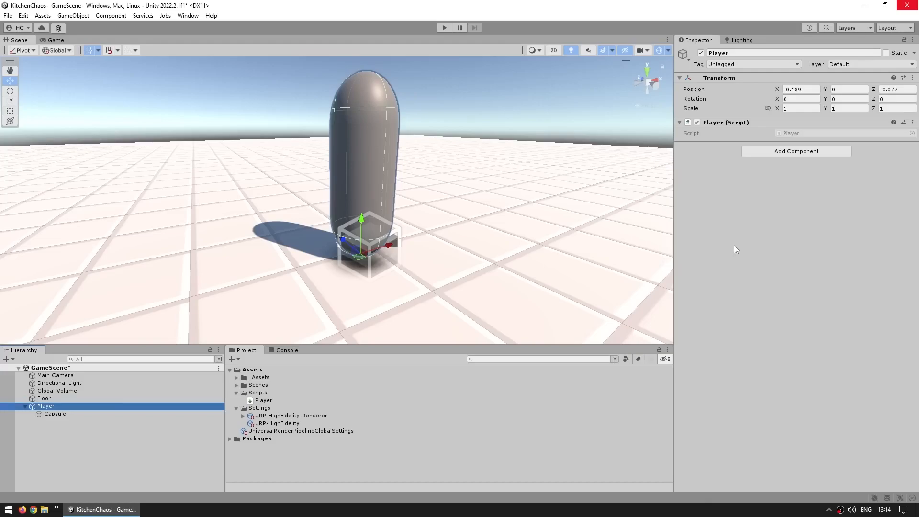
double_click(793, 134)
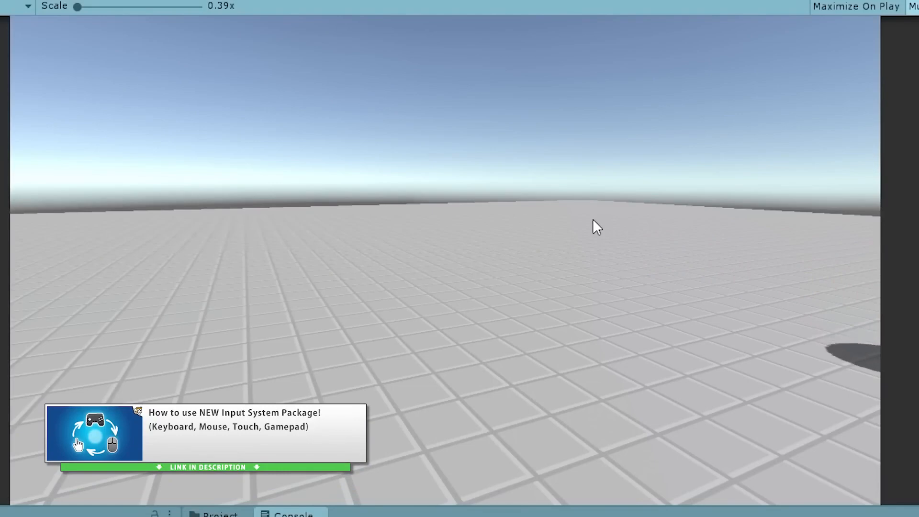
key("a")
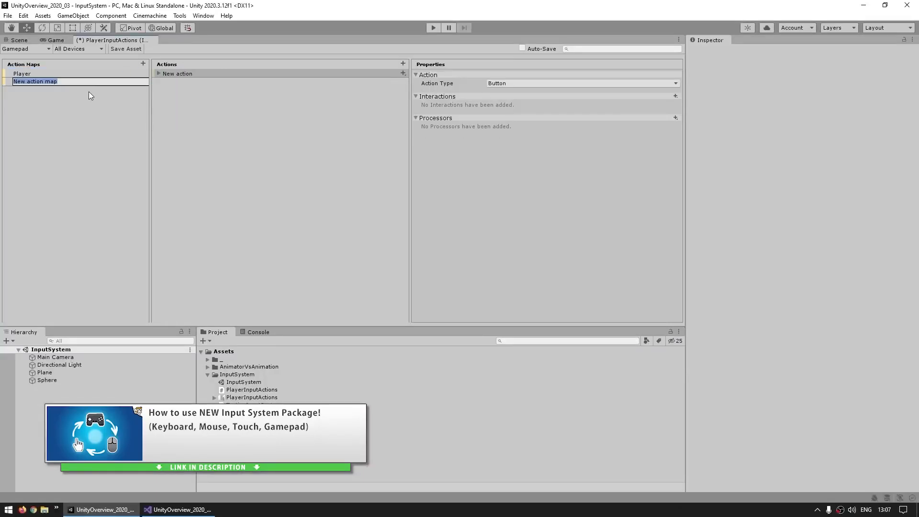
- In PlayerInputActions, name the second action map UI and give it a Submit button action bound to Space [Keyboard]
type("UI")
key("Return")
left_click(186, 73)
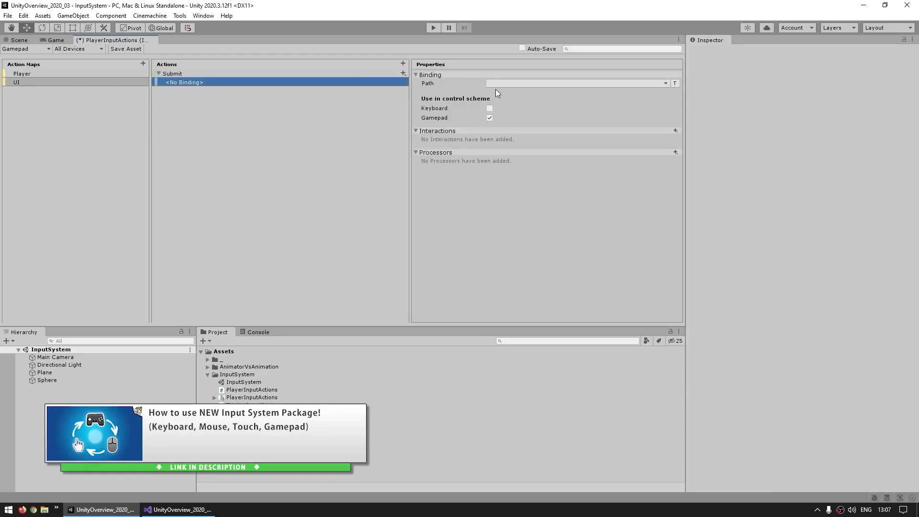
left_click(508, 83)
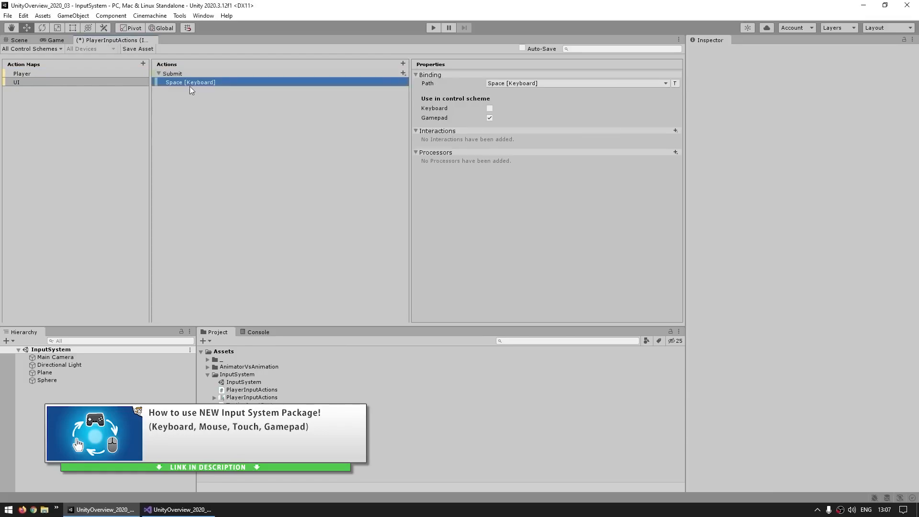
left_click(27, 73)
left_click(28, 81)
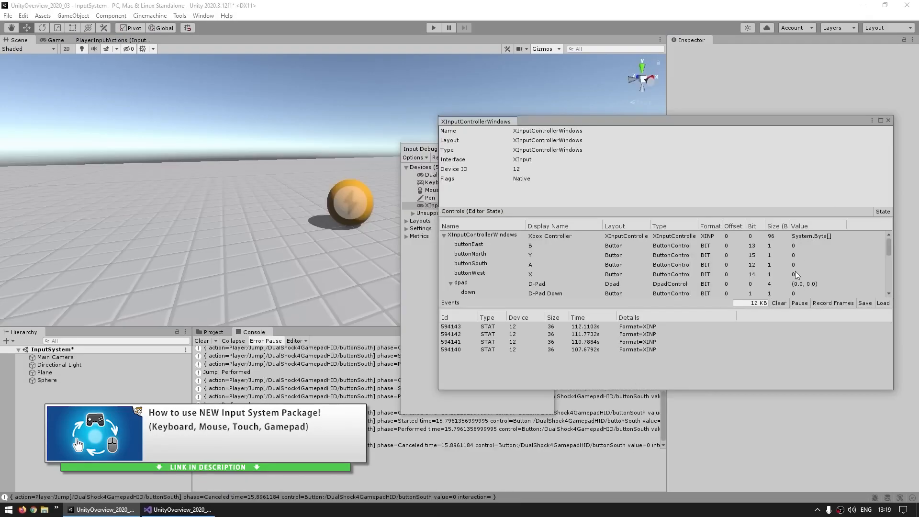
left_click(793, 268)
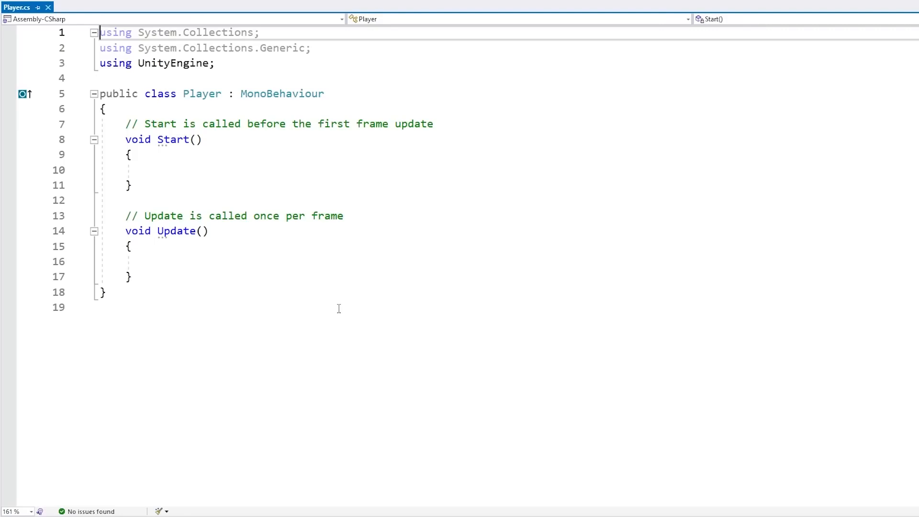
- Replace the Player class's template body with a single empty private void Update() method, keeping opening braces on the declaration lines
left_click_drag(189, 109, 331, 371)
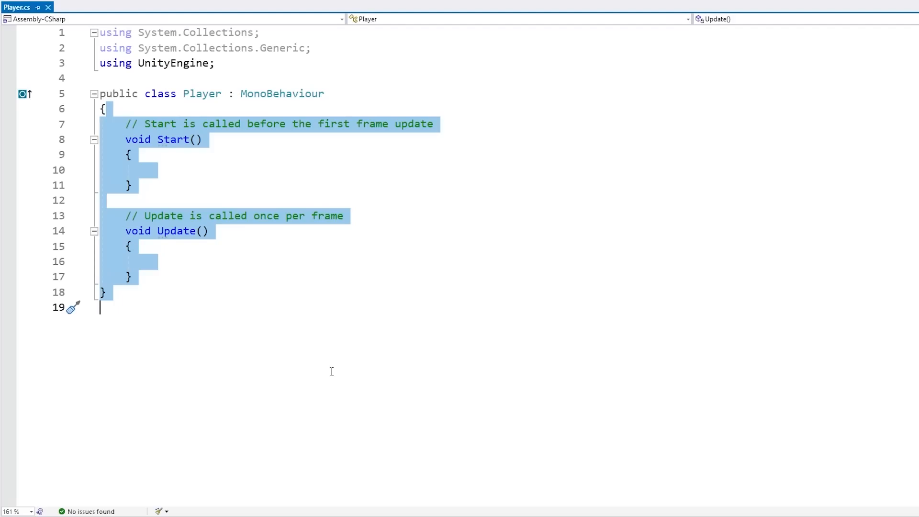
key("Return")
key("Return")
key("Return")
key("Return")
key("Return")
type("}")
key("Up")
key("Up")
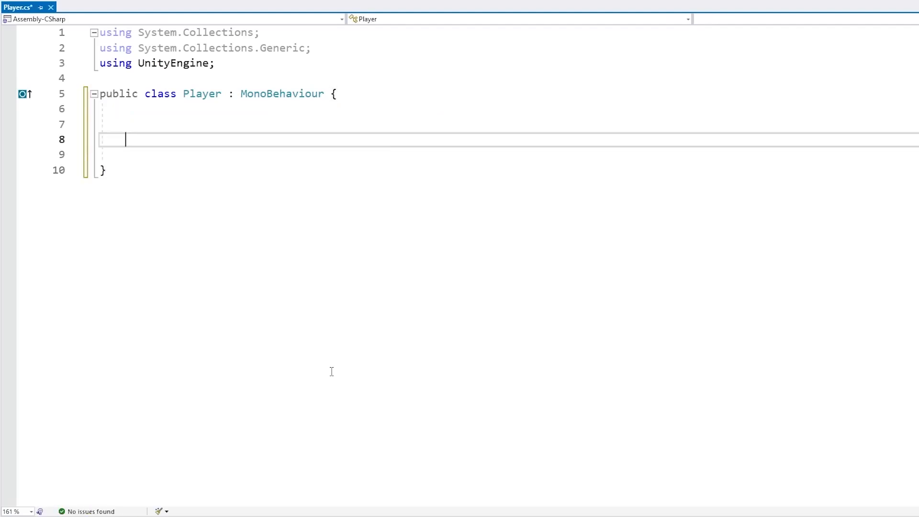
type("private void Upda")
key("Tab")
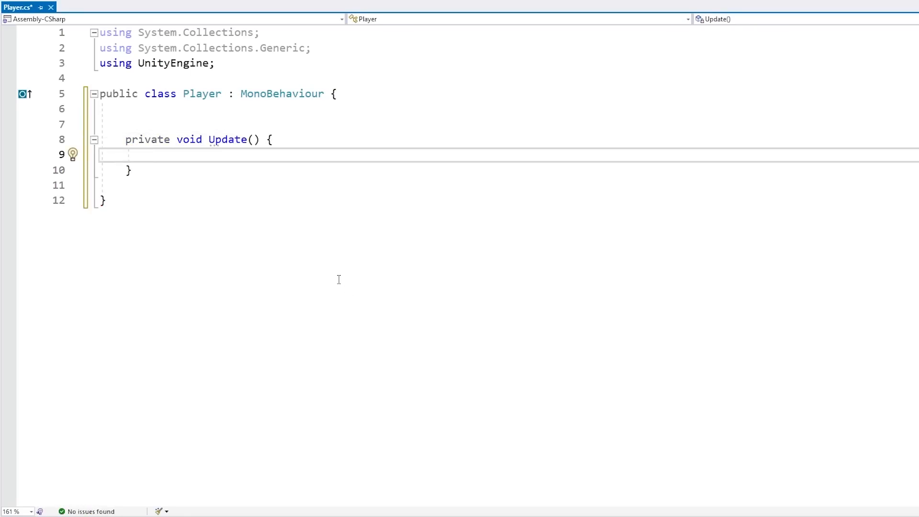
- Change the first letter of the Update method's name to lowercase, making it update
left_click(232, 142)
double_click(233, 144)
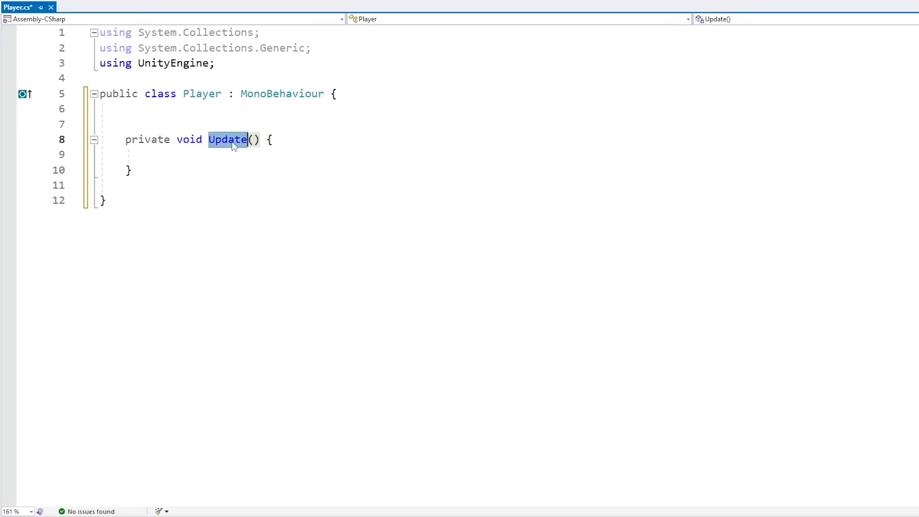
key("Left")
key("shift+Right")
type("u")
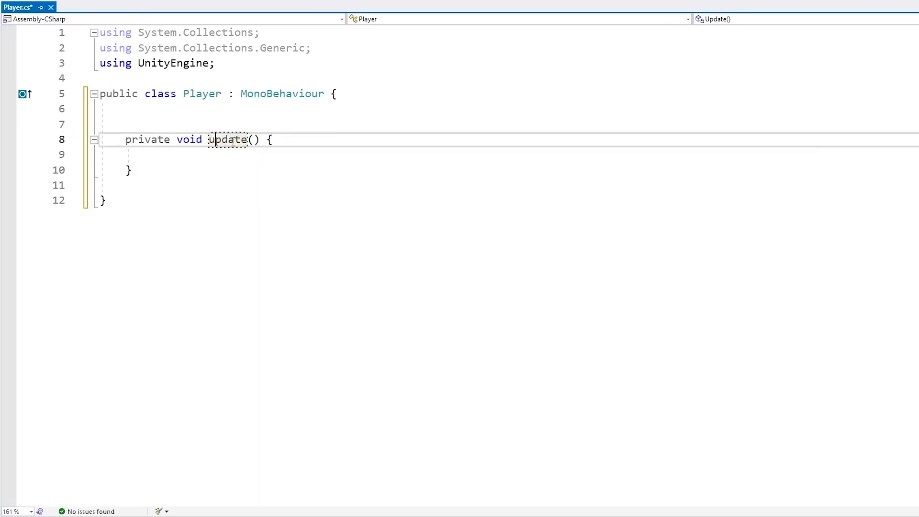